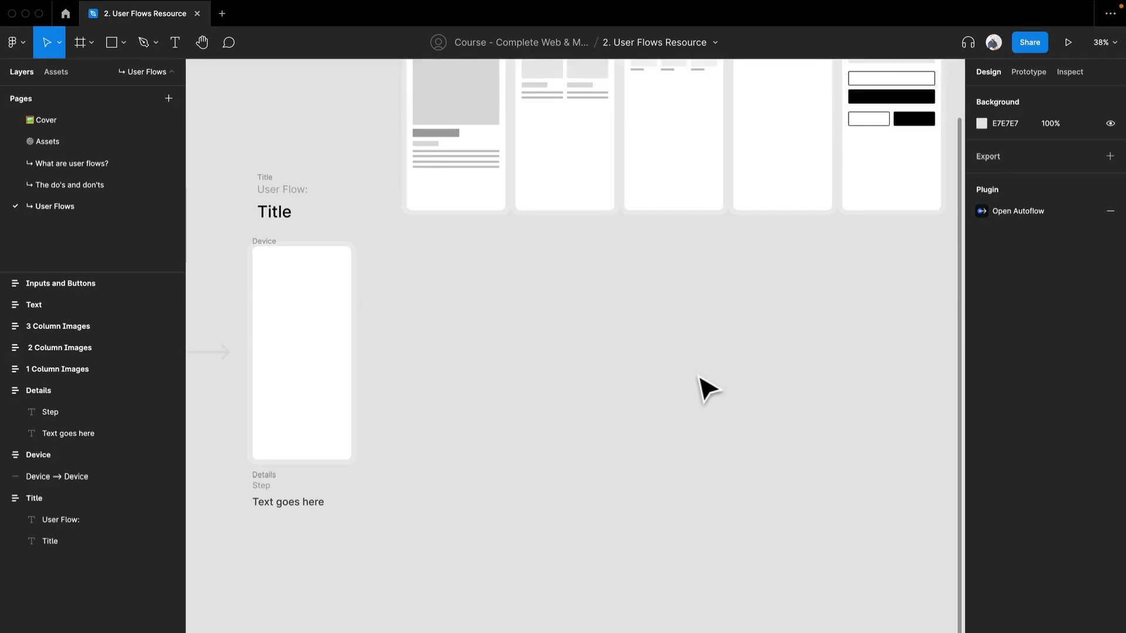
pyautogui.moveTo(629, 348); pyautogui.dragTo(611, 368)
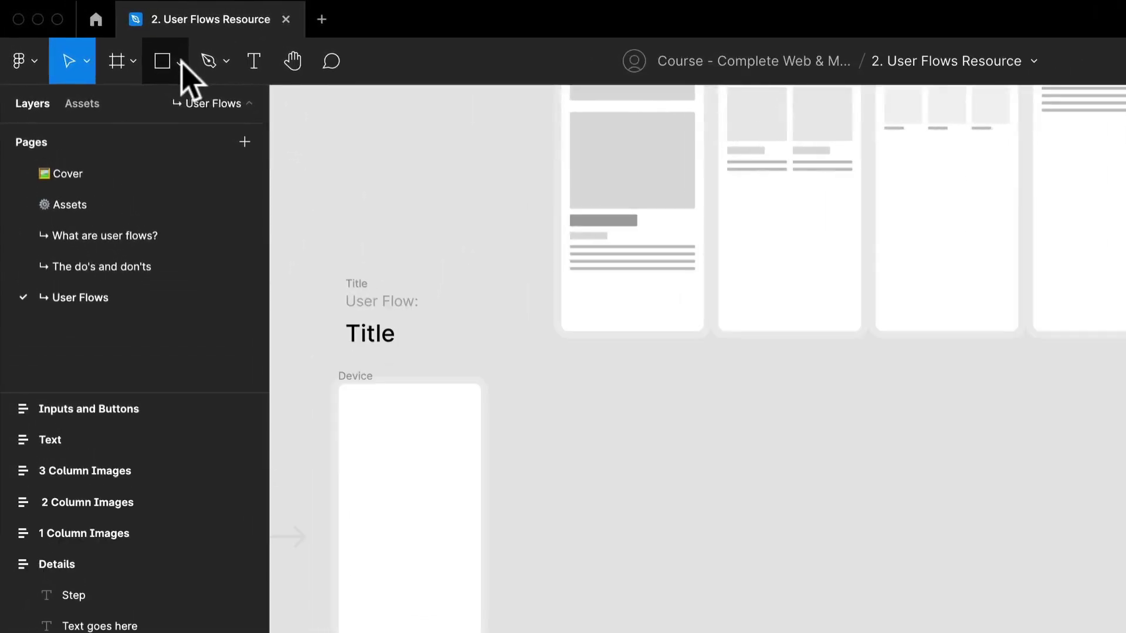
pyautogui.click(123, 44)
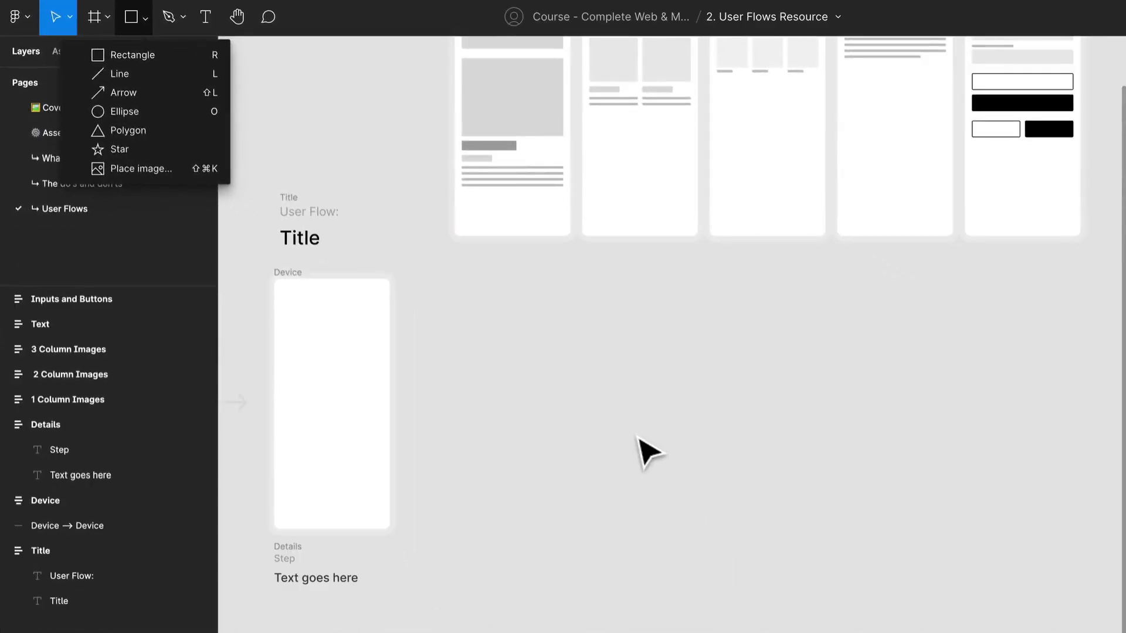
pyautogui.press('Escape')
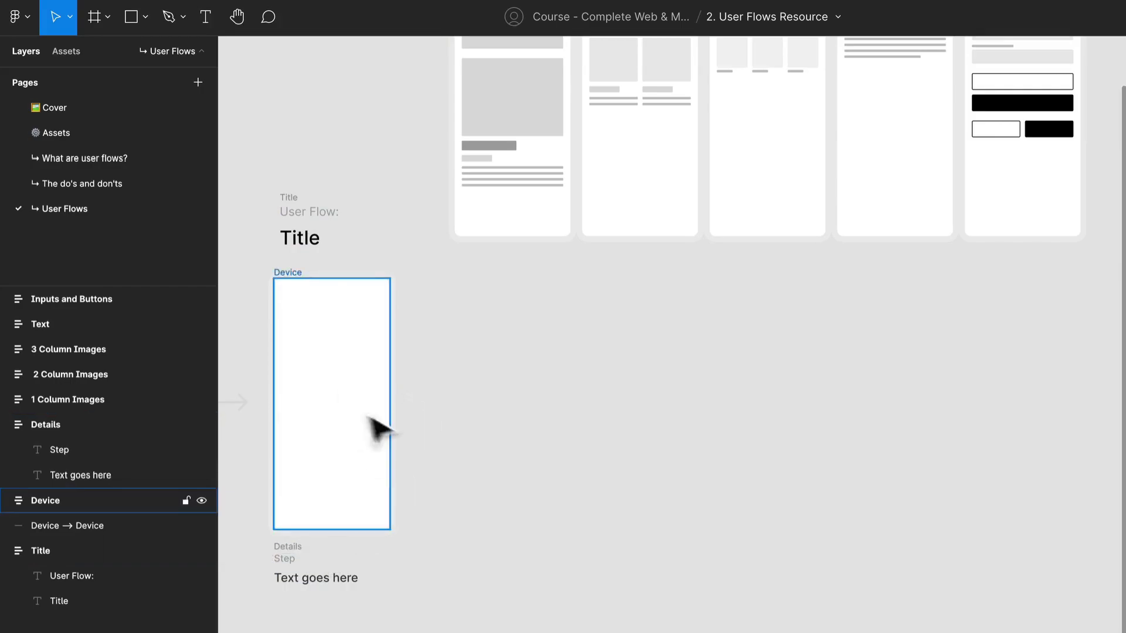
# - Draw a frame about 3002 × 1982 in the empty canvas area below the row of sample screens
pyautogui.moveTo(636, 416); pyautogui.dragTo(548, 515)
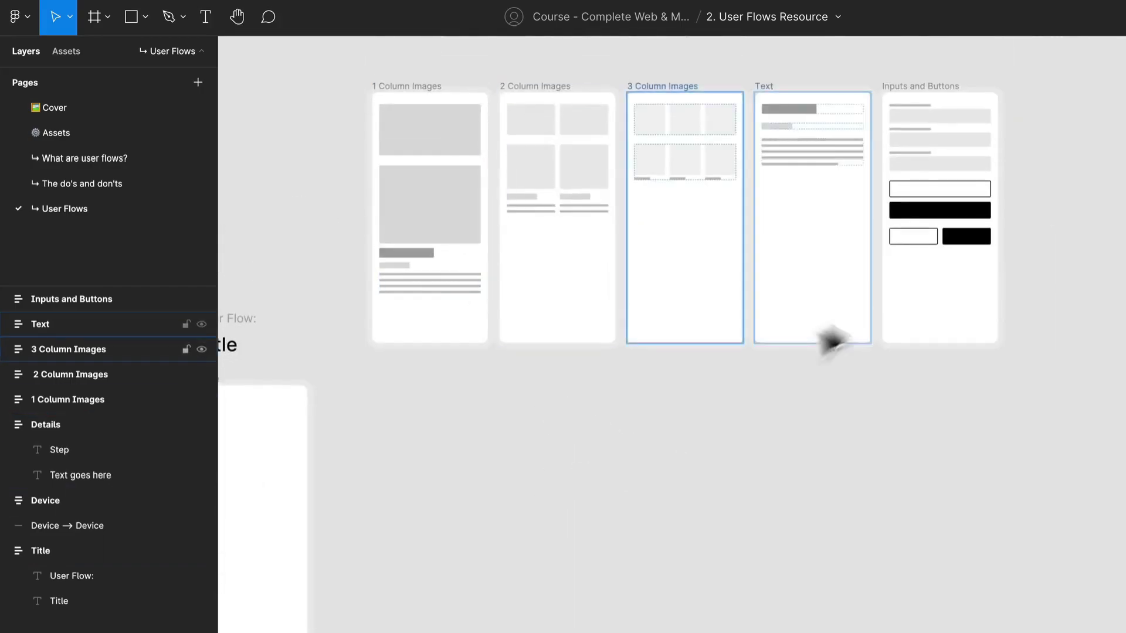
pyautogui.scroll(-4, 528, 427)
pyautogui.press('f')
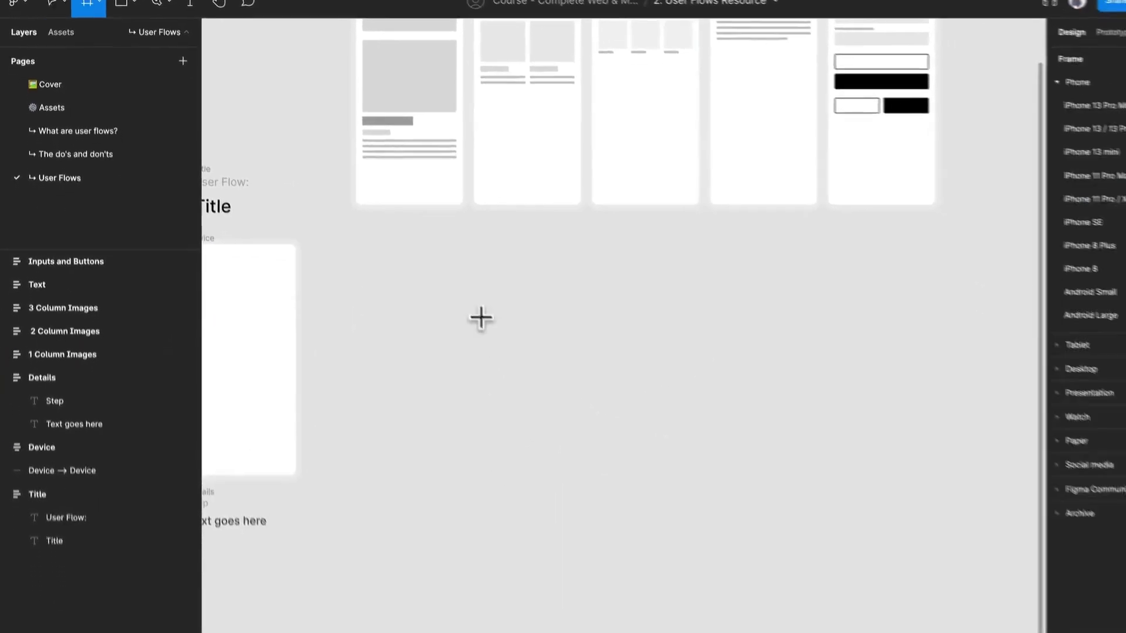
pyautogui.moveTo(354, 225); pyautogui.dragTo(957, 614)
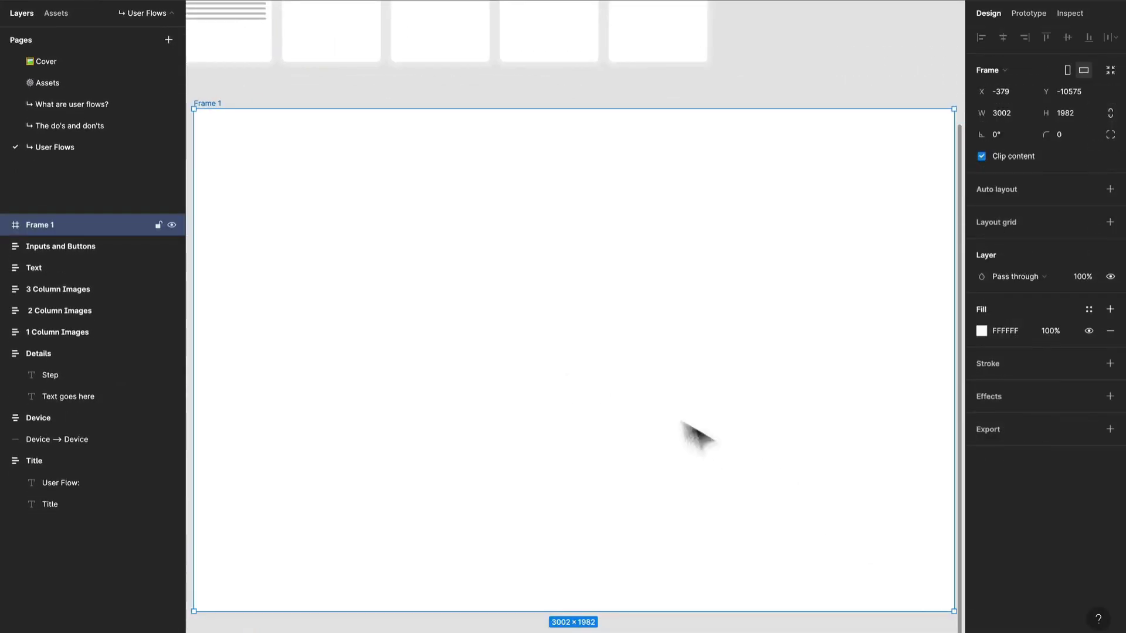
# - Rename the new frame as Onboarding
pyautogui.scroll(-2, 499, 350)
pyautogui.moveTo(279, 233); pyautogui.dragTo(469, 307)
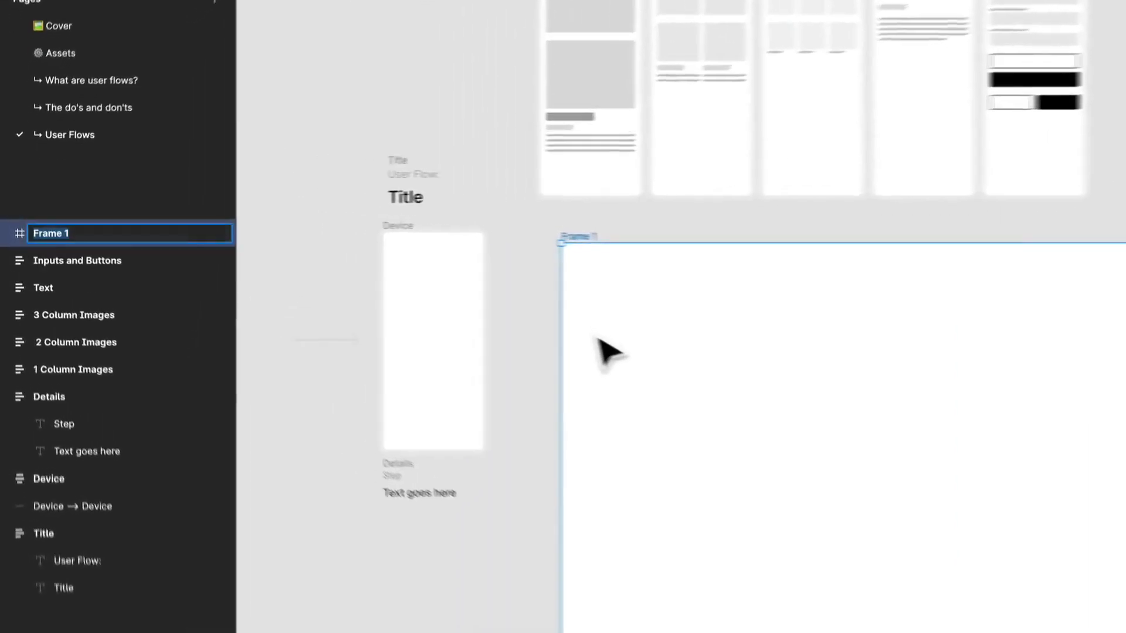
pyautogui.hotkey('ctrl', 'r')
pyautogui.write('O')
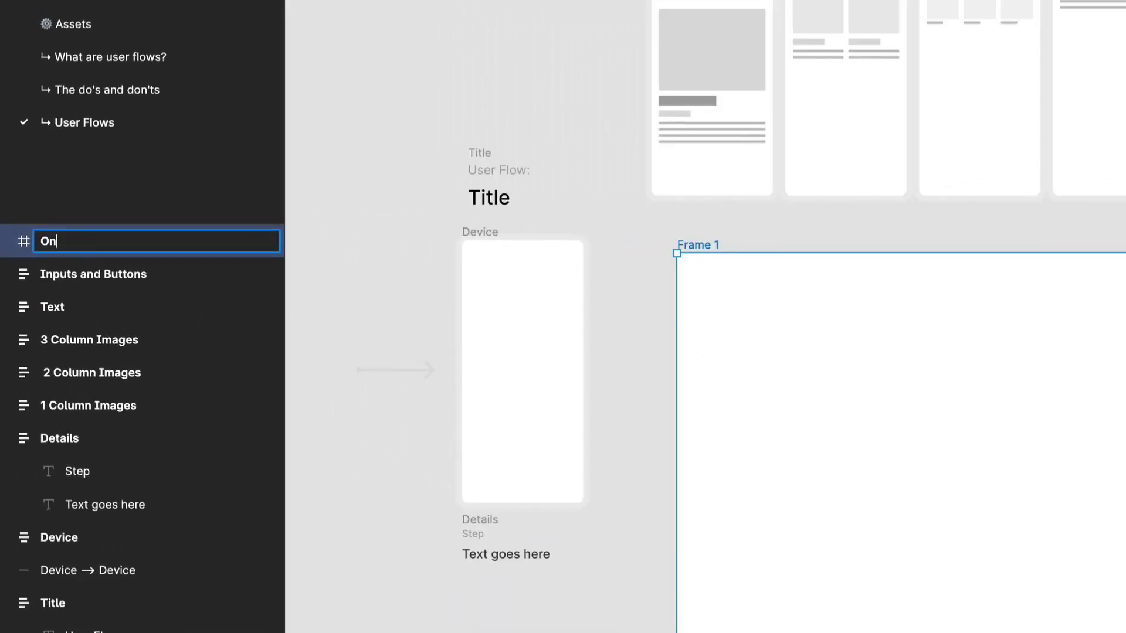
pyautogui.press('Return')
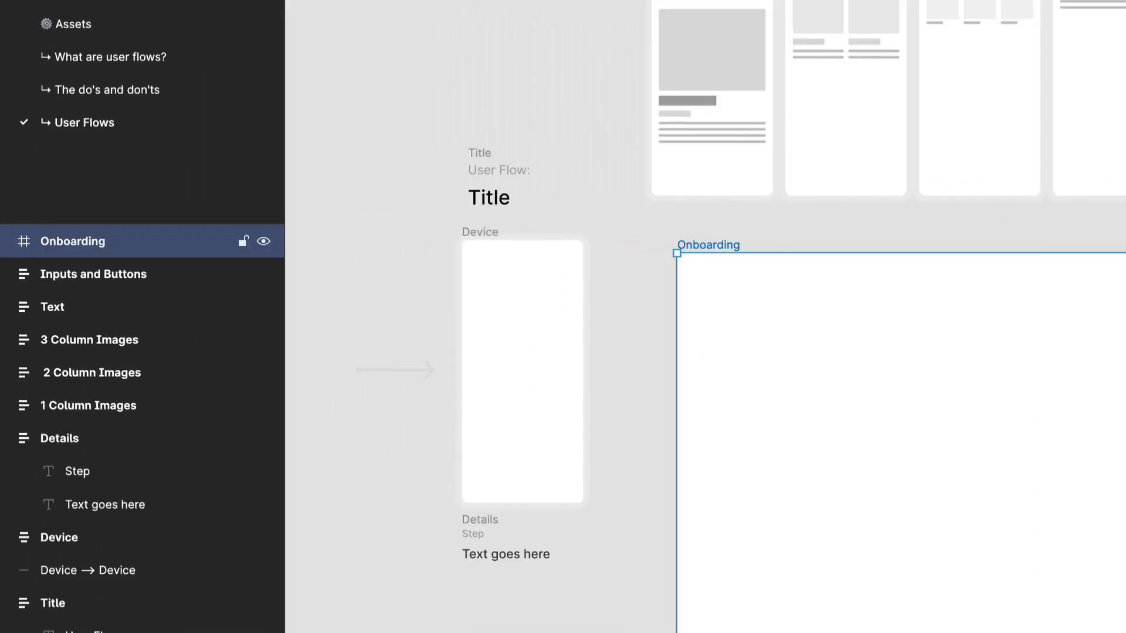
# - Move the Title block into the upper-left corner of the Onboarding frame, at about X 151, Y 142
pyautogui.click(554, 139)
pyautogui.moveTo(500, 151); pyautogui.dragTo(743, 303)
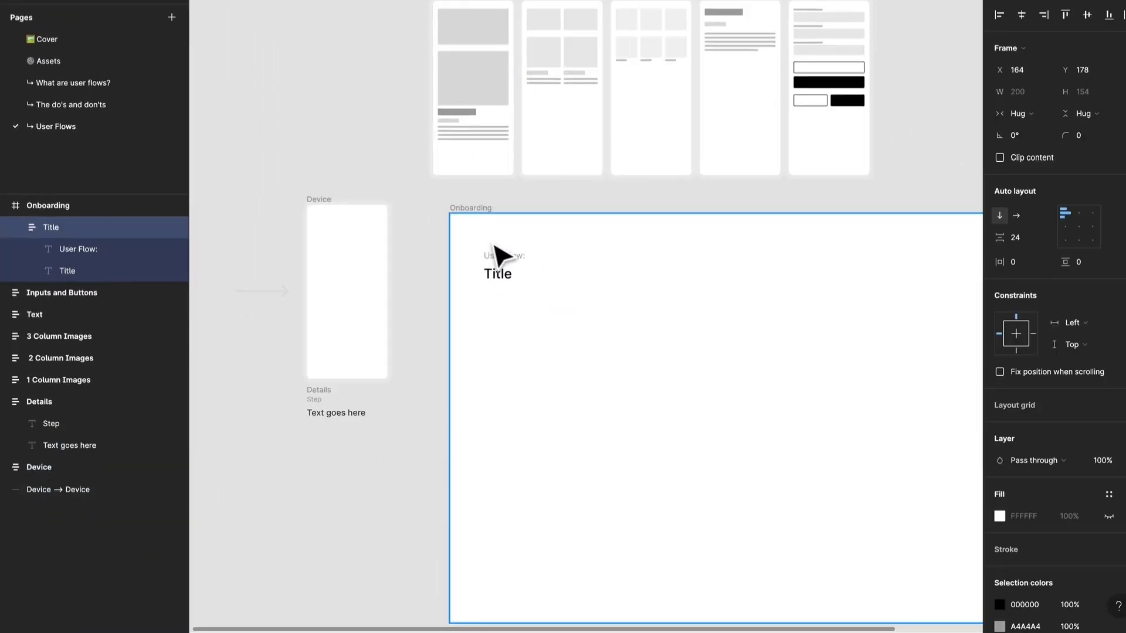
pyautogui.moveTo(493, 245); pyautogui.dragTo(507, 258)
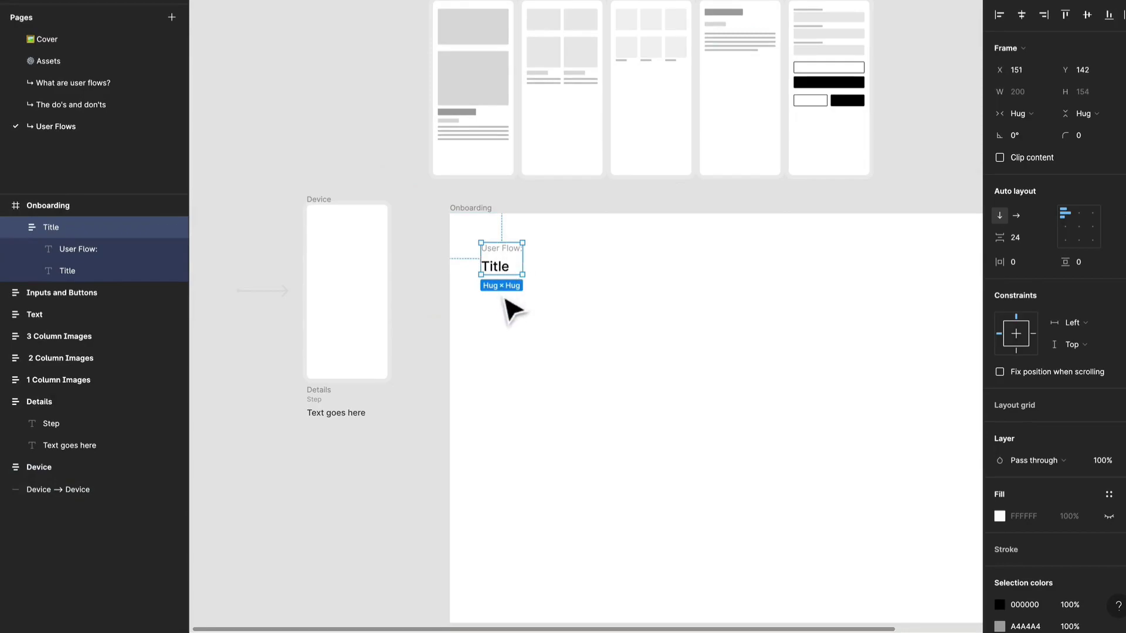
# - Replace the Title placeholder under "User Flow:" with "Registering for our product."
pyautogui.scroll(5, 516, 264)
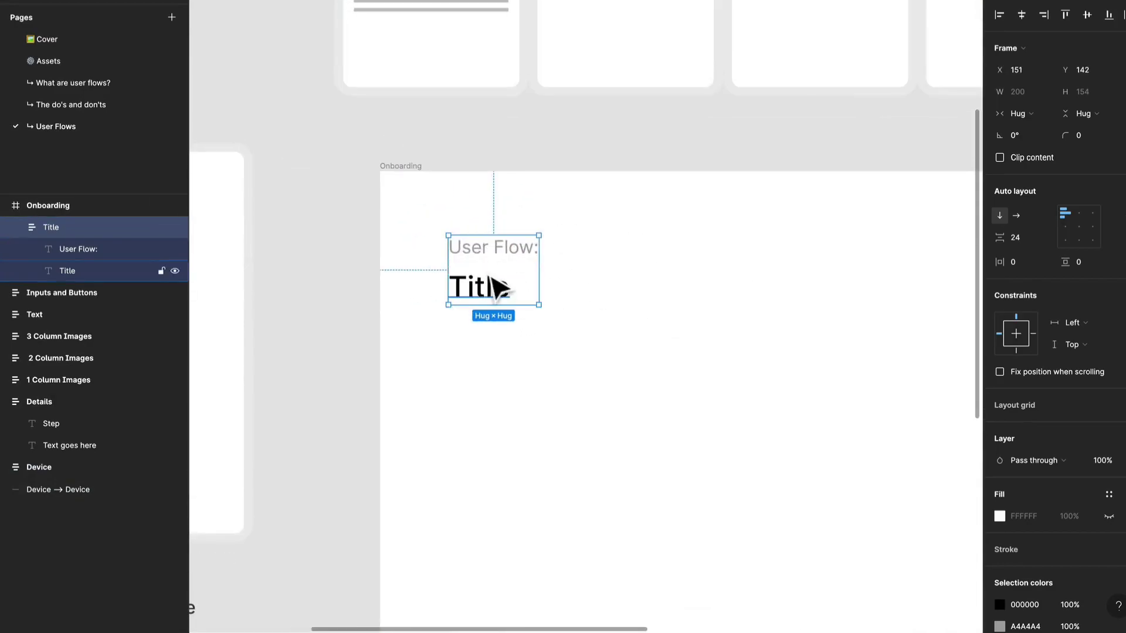
pyautogui.scroll(-5, 497, 288)
pyautogui.scroll(2, 496, 294)
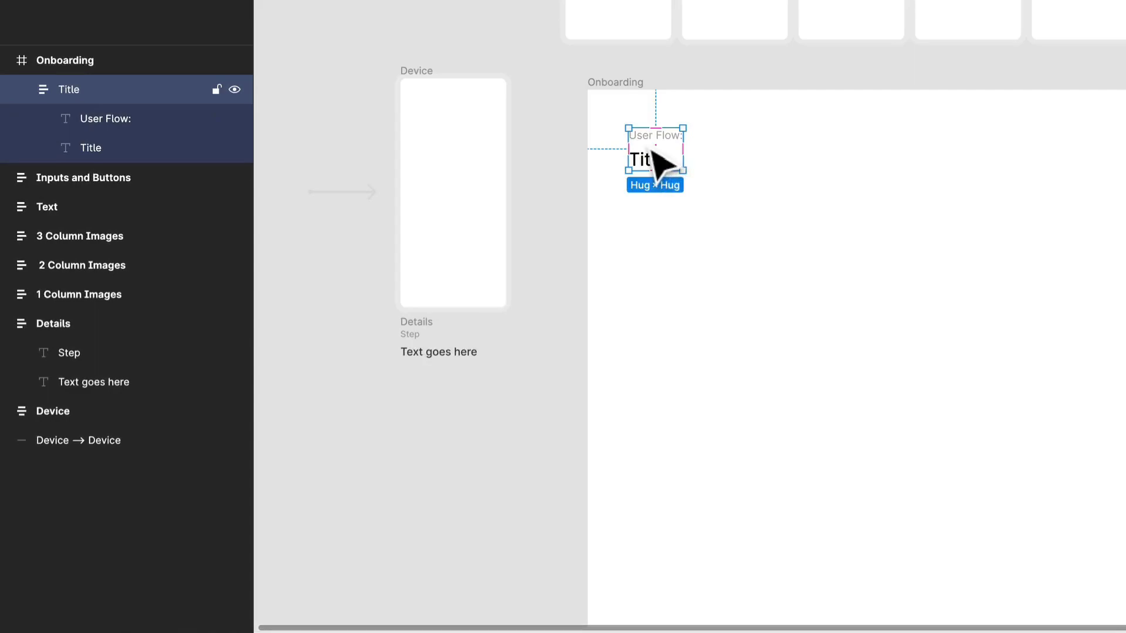
pyautogui.doubleClick(659, 162)
pyautogui.doubleClick(658, 158)
pyautogui.write('Registering f')
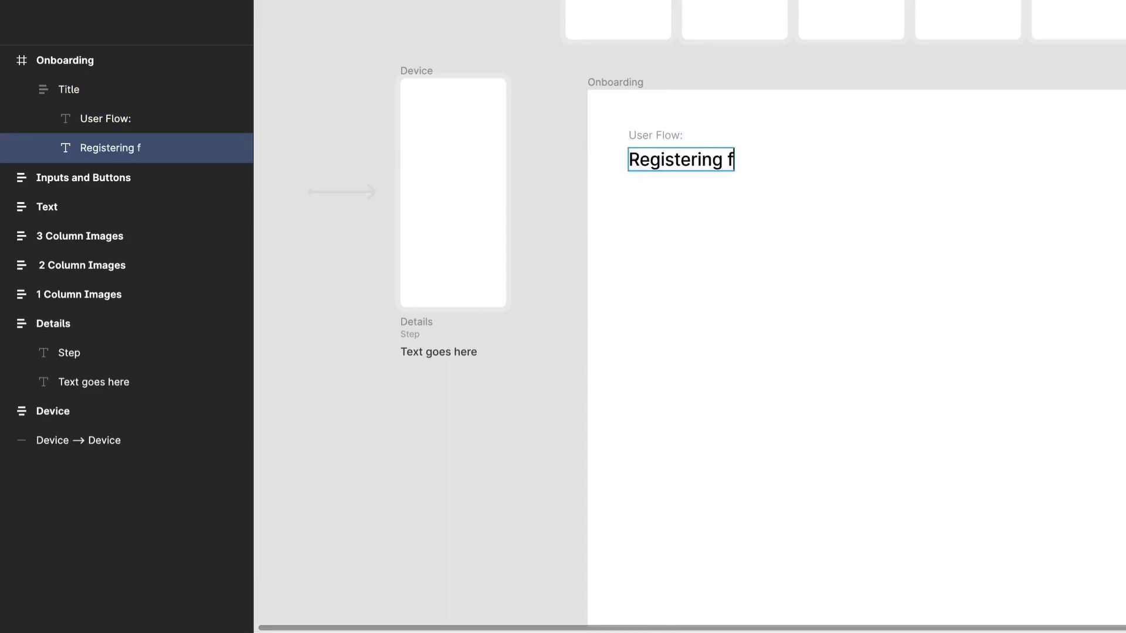
pyautogui.write('or our produc')
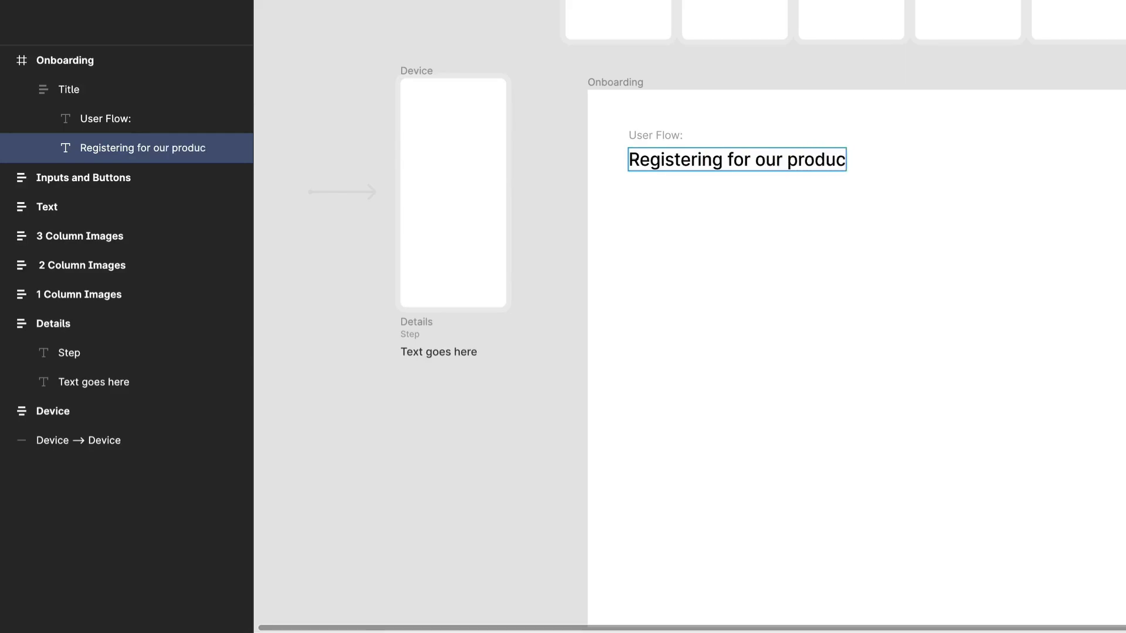
pyautogui.write('t.')
pyautogui.press('Escape')
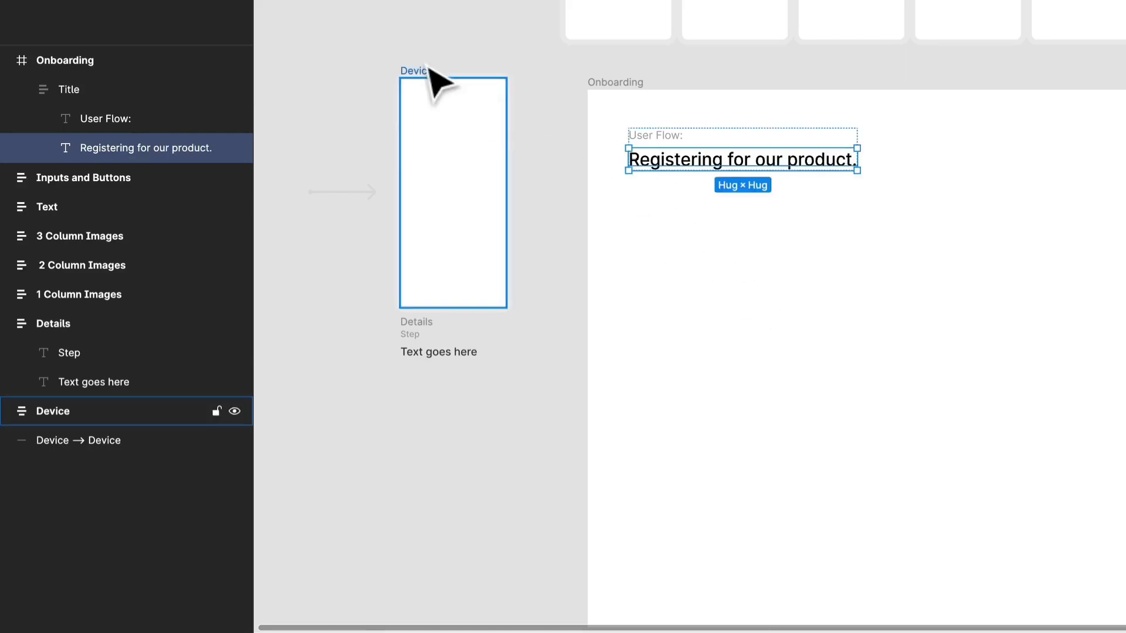
# - Move the Device and Details blocks together below the heading in the Onboarding frame, and place the arrow just right of the device
pyautogui.click(423, 88)
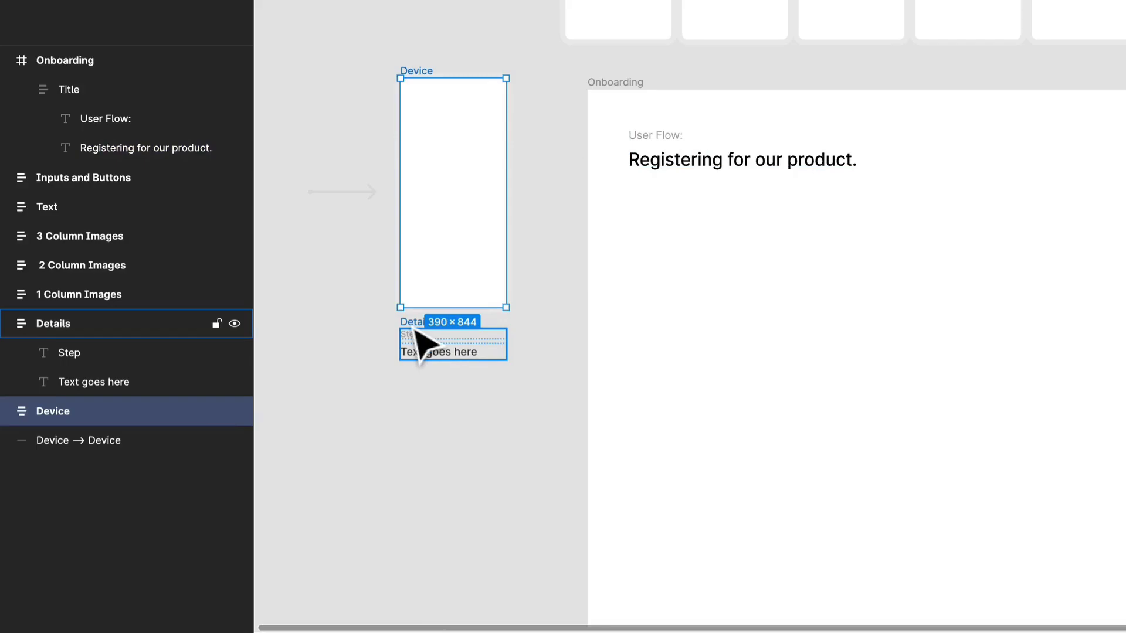
pyautogui.keyDown('shift'); pyautogui.click(421, 346); pyautogui.keyUp('shift')
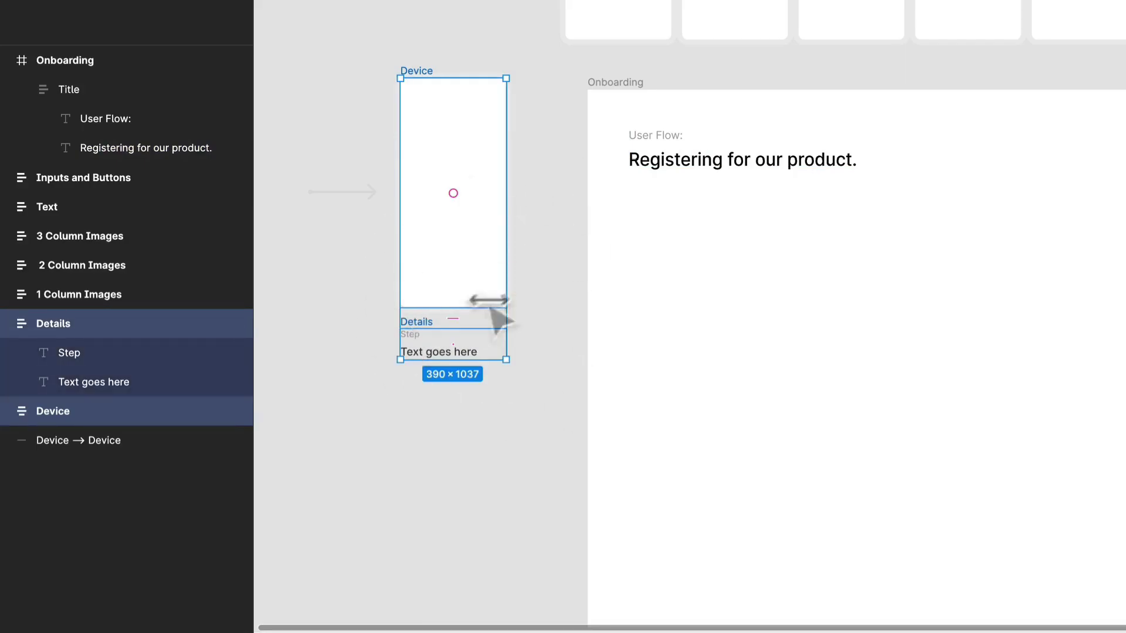
pyautogui.moveTo(440, 138); pyautogui.dragTo(671, 290)
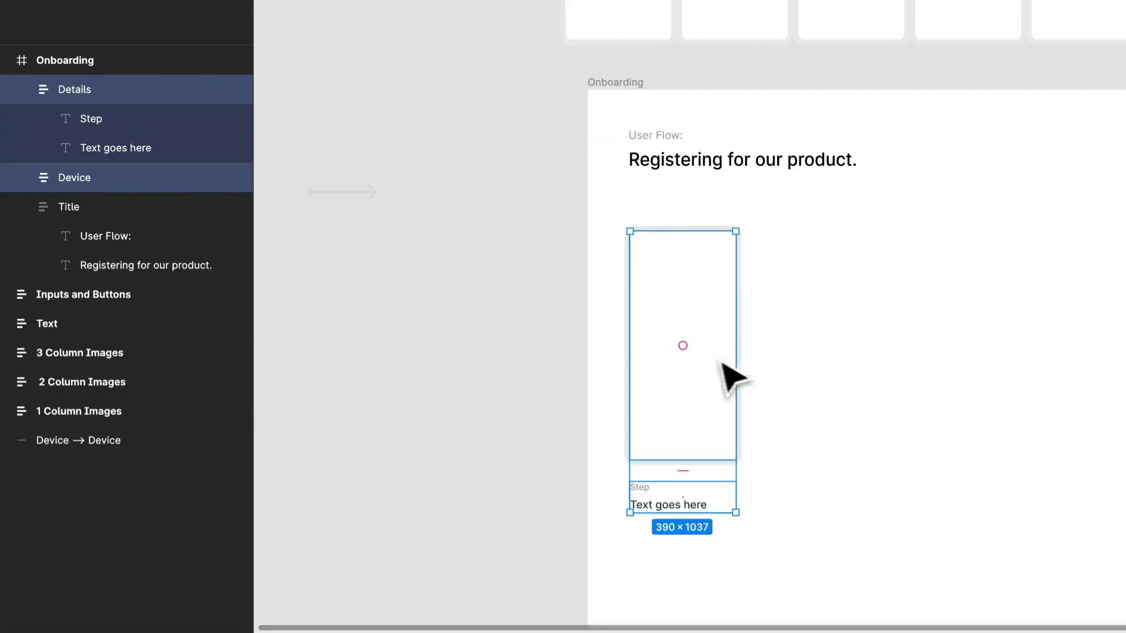
pyautogui.click(381, 191)
pyautogui.moveTo(384, 199); pyautogui.dragTo(817, 352)
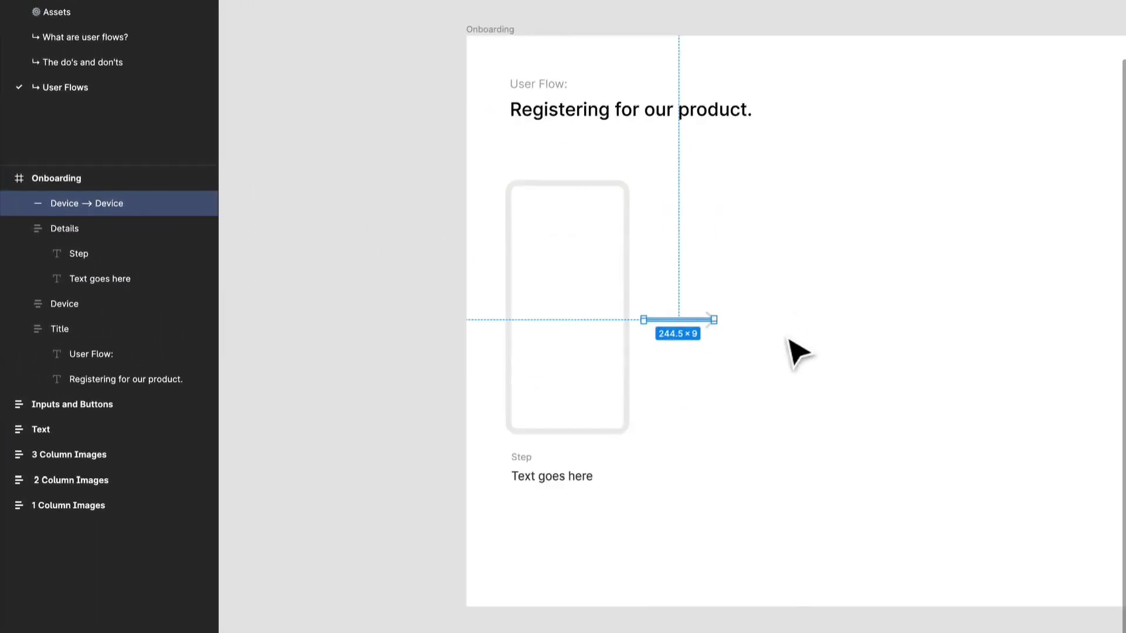
# - Change the step label below the device to "Step 1"
pyautogui.doubleClick(530, 462)
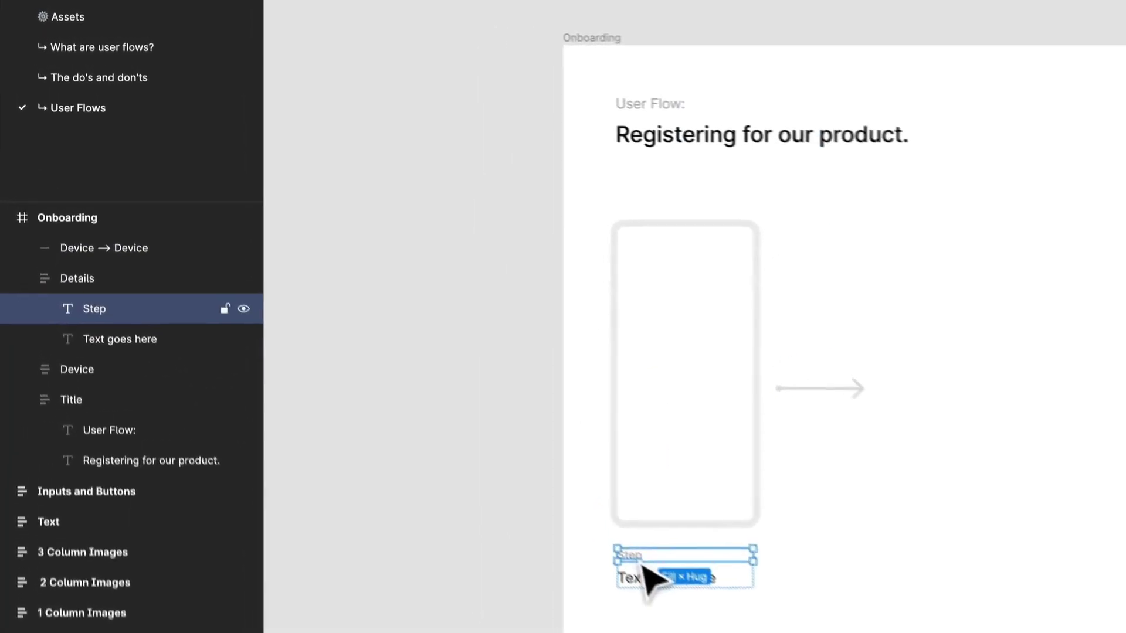
pyautogui.doubleClick(665, 556)
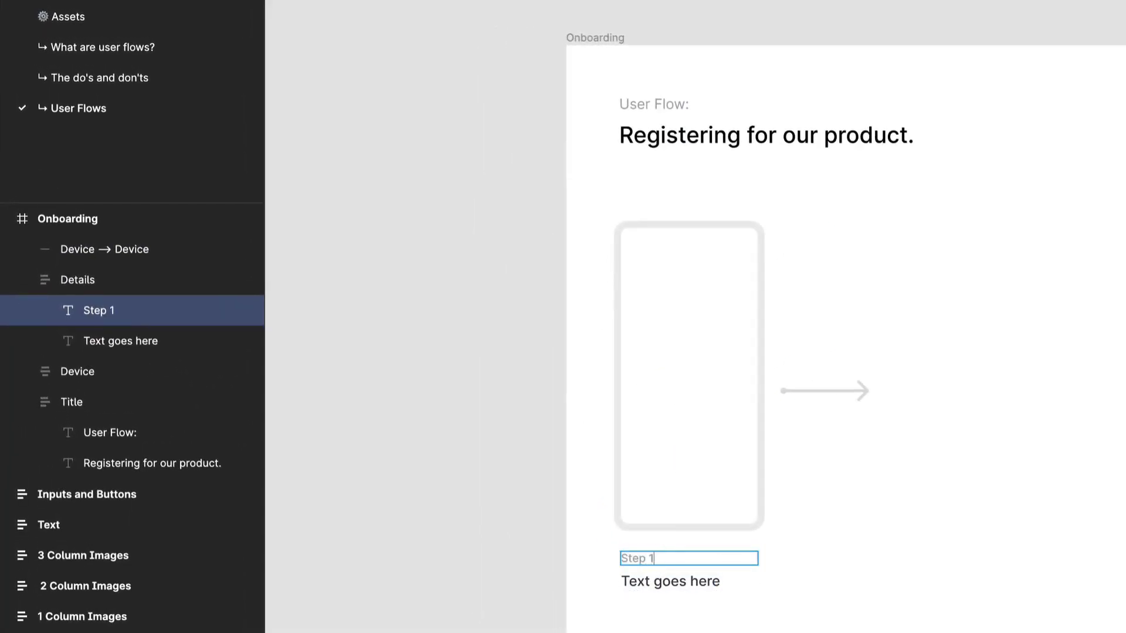
pyautogui.write('1')
pyautogui.press('Escape')
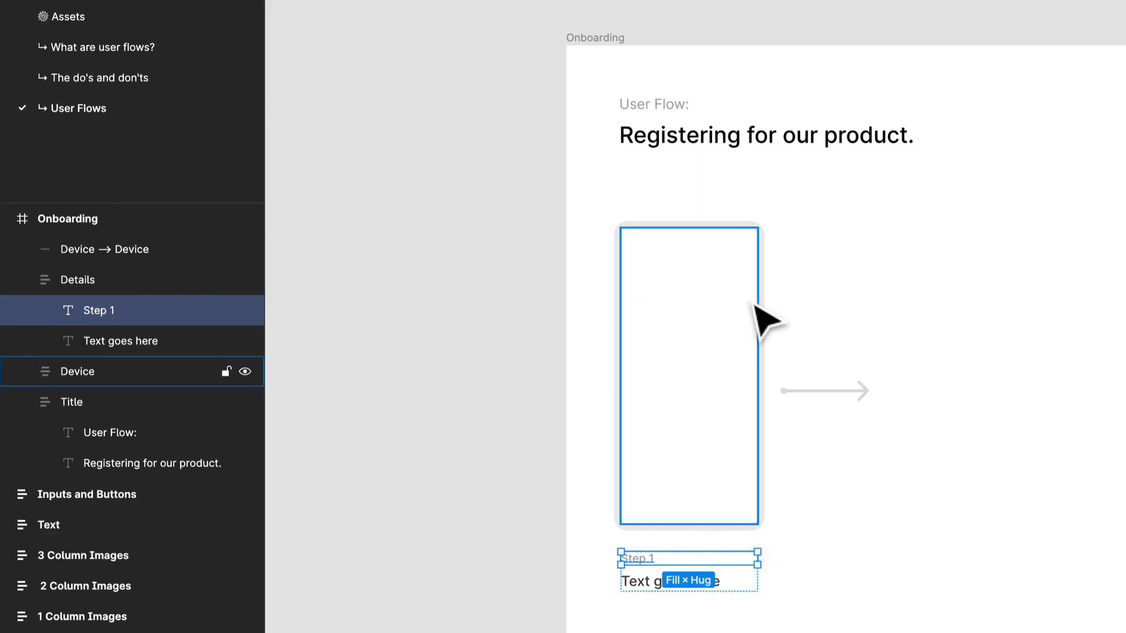
# - Replace the text under Step 1 with "User arrives at our welcome screen and notices a button to proceed forward to registration."
pyautogui.doubleClick(709, 581)
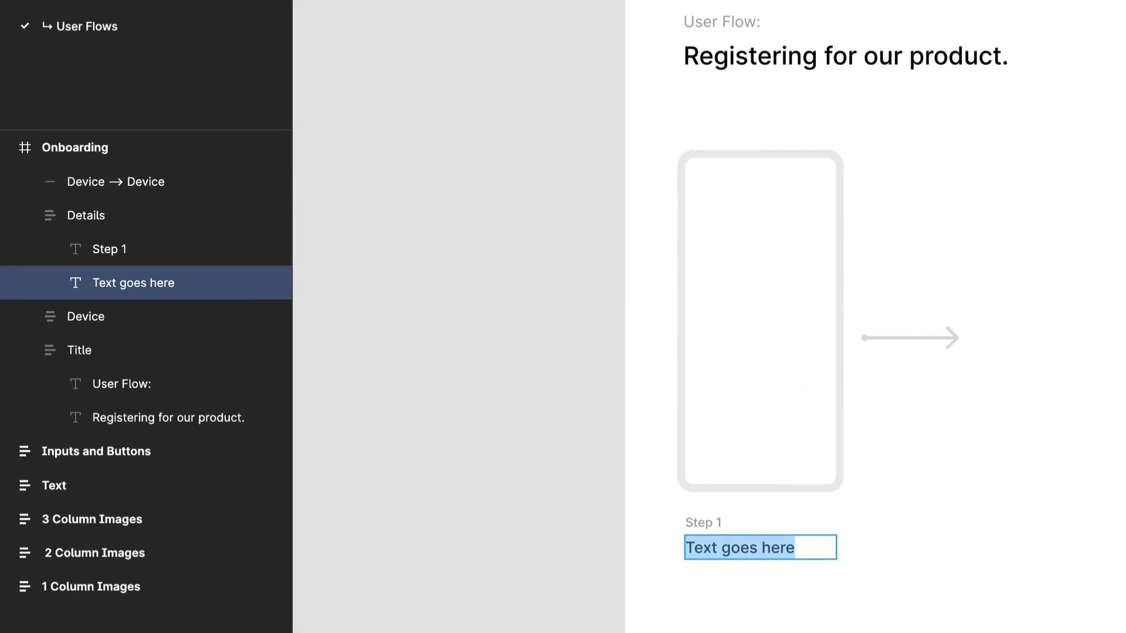
pyautogui.write('User arr')
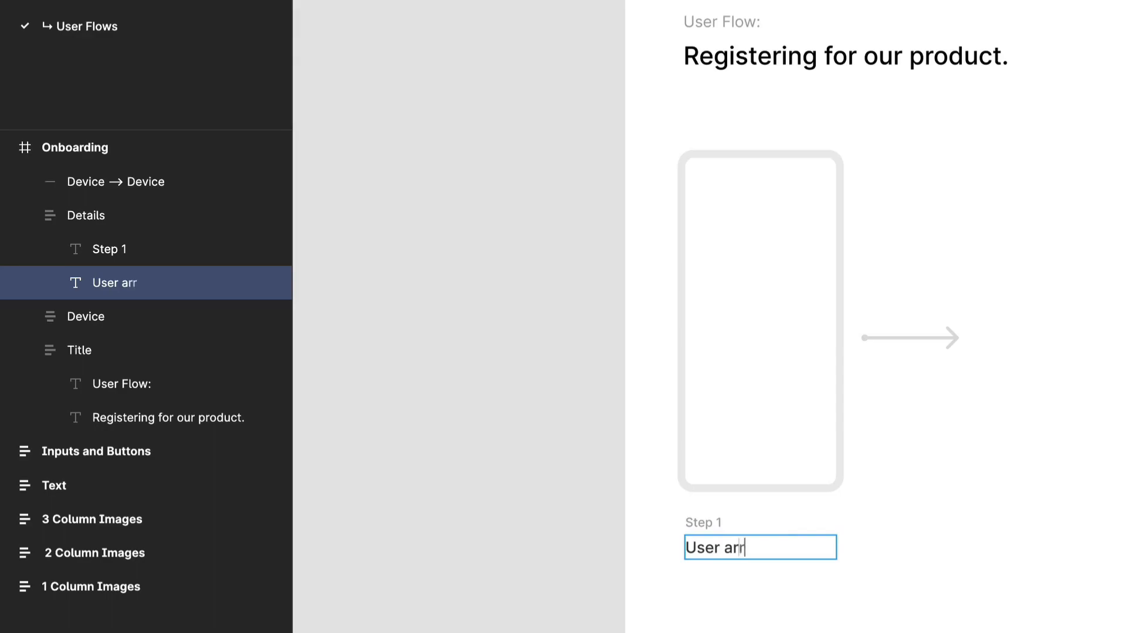
pyautogui.write('ives at our we')
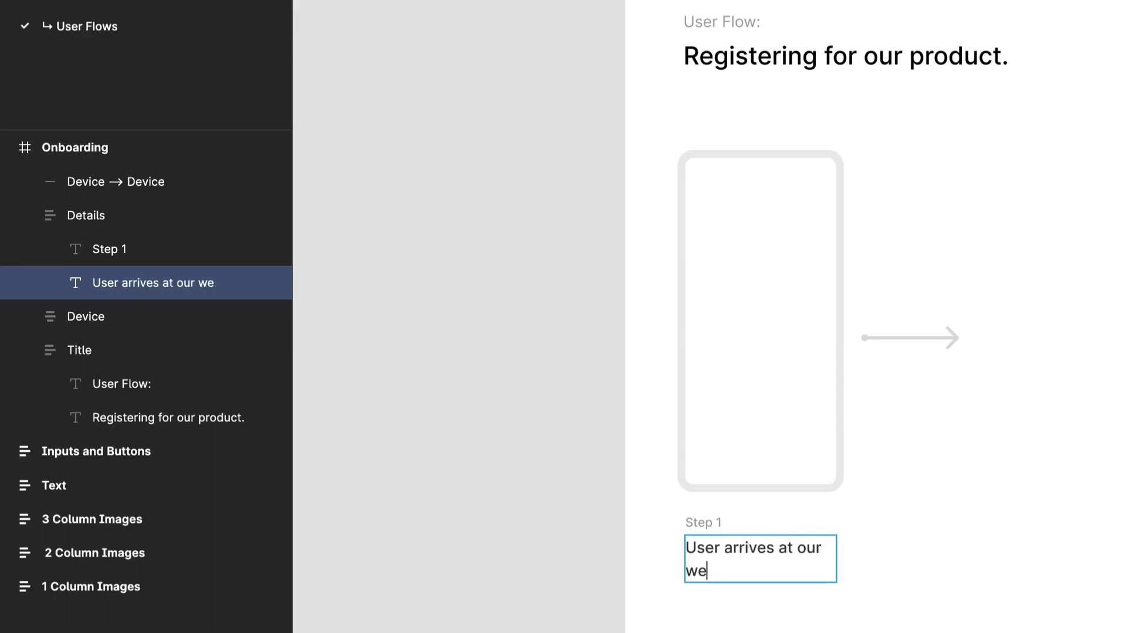
pyautogui.write('lcome screen and notices')
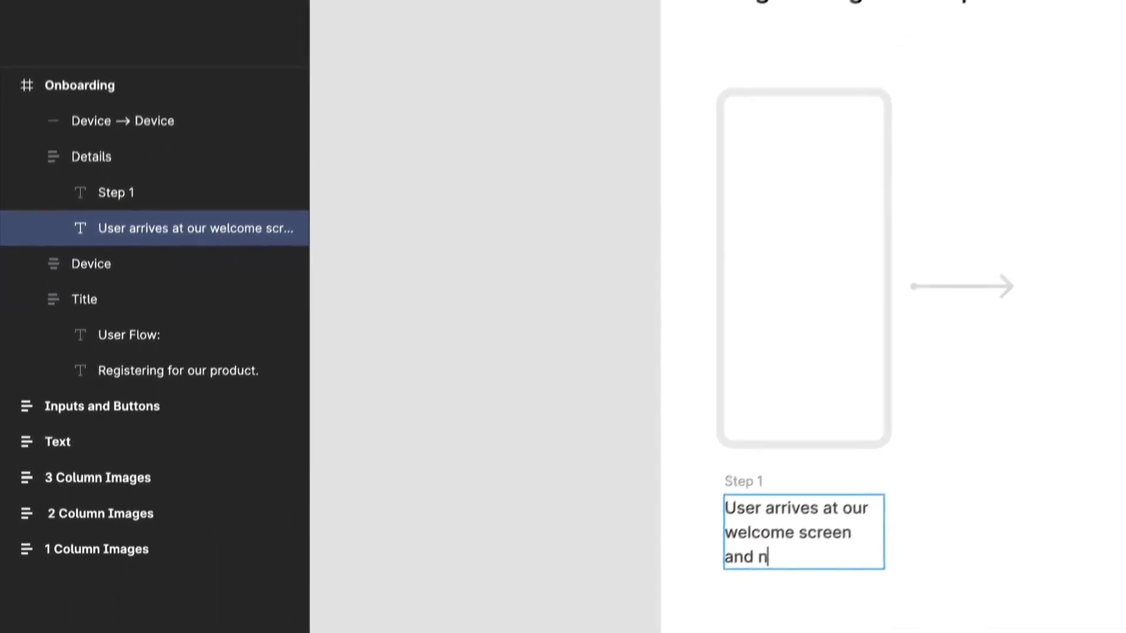
pyautogui.write(' a button to proceed forward')
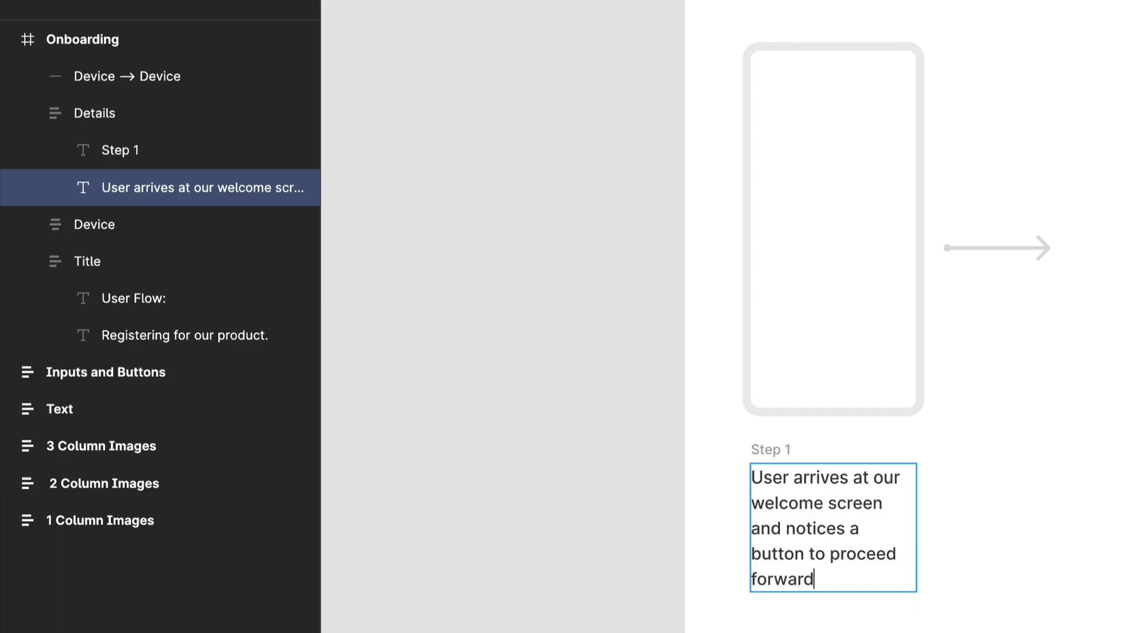
pyautogui.write(' to registrat')
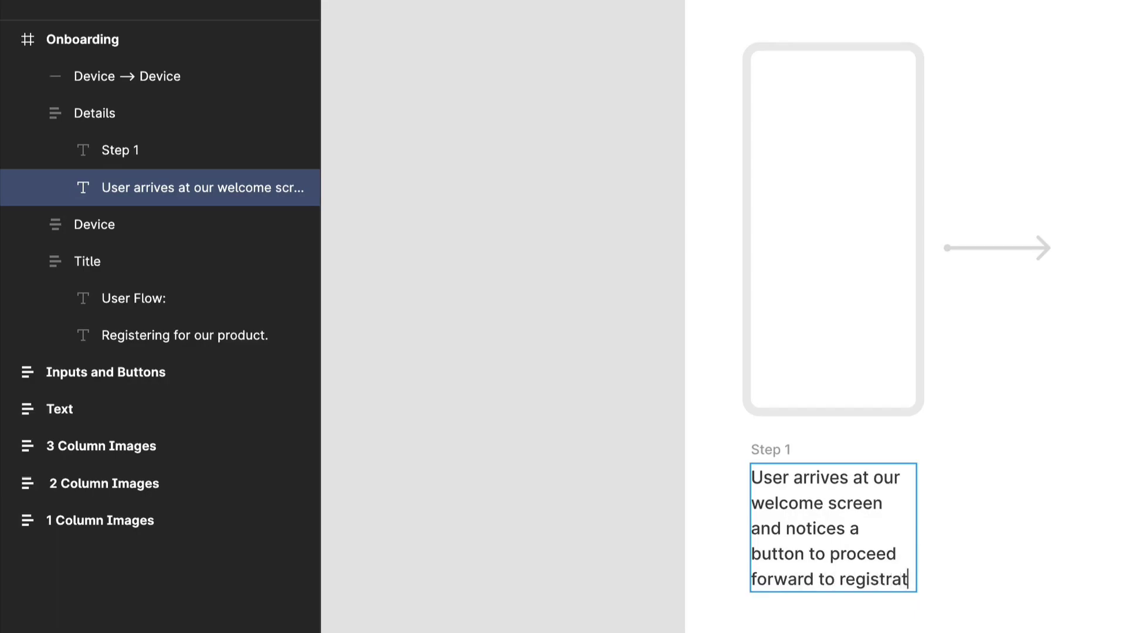
pyautogui.write('ion')
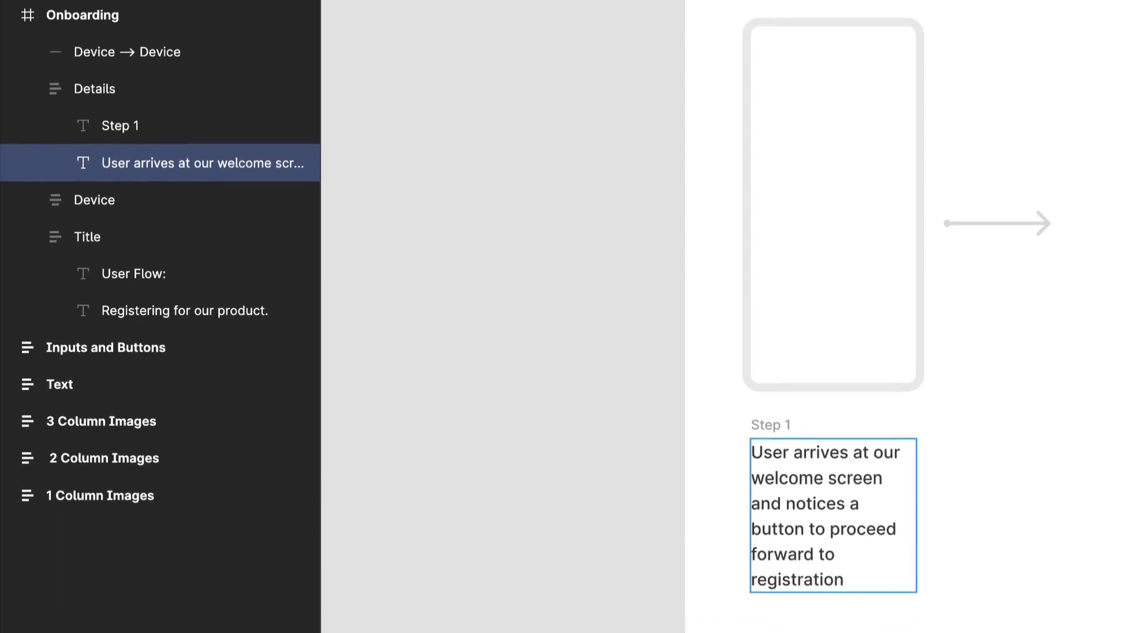
pyautogui.write('.')
# - Add a second paragraph to the Step 1 description stating that the user can skip this step
pyautogui.press('Return')
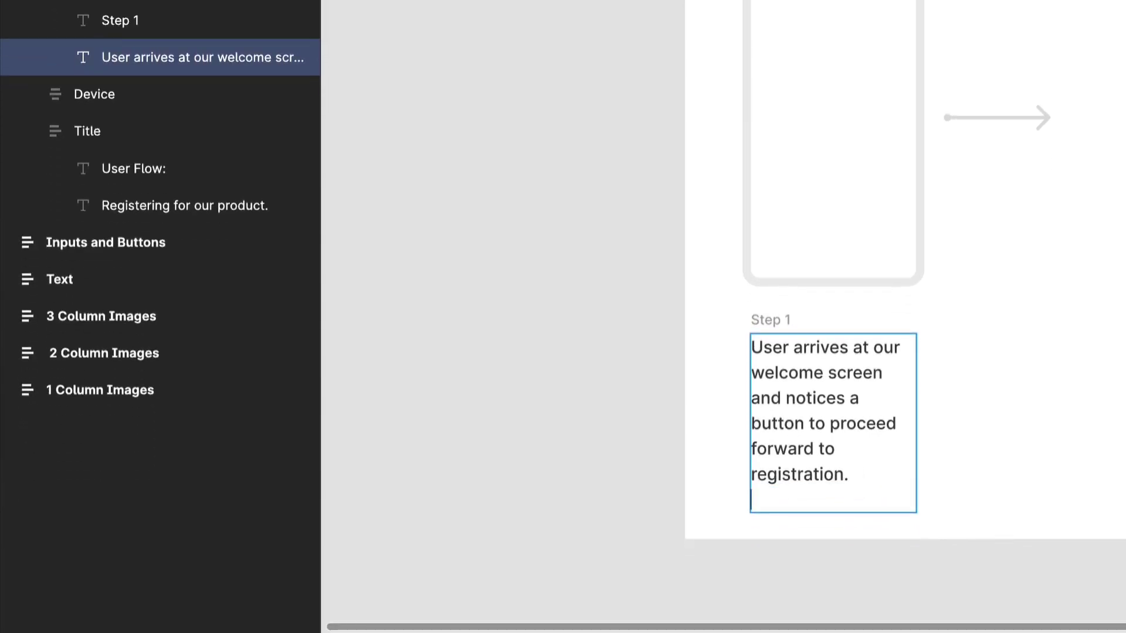
pyautogui.write('Thi')
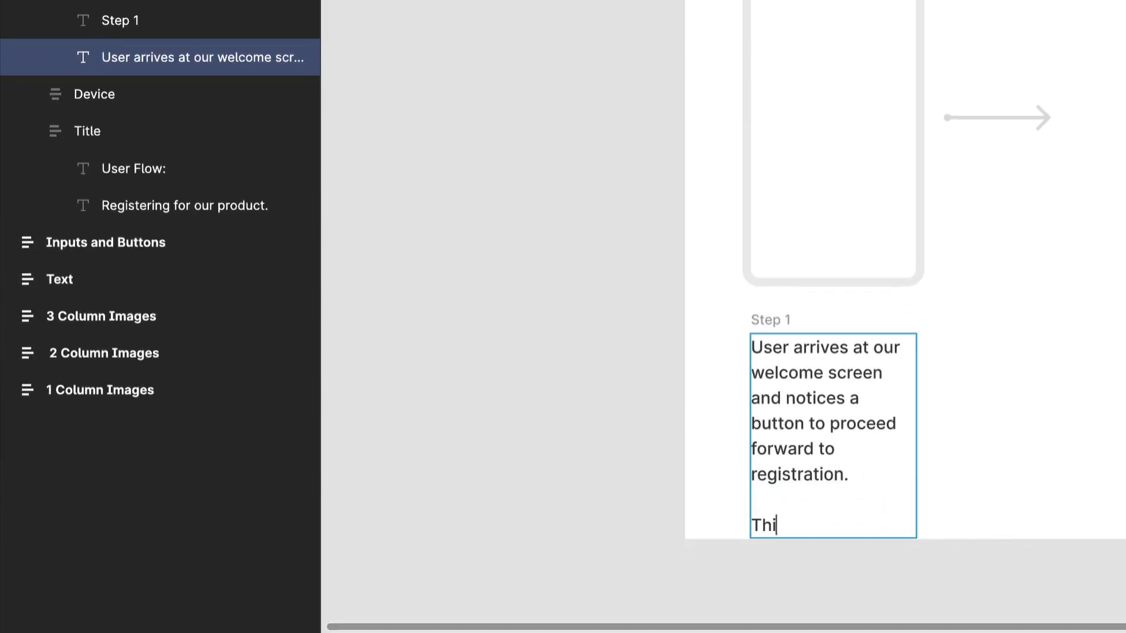
pyautogui.write('s step is skippable.')
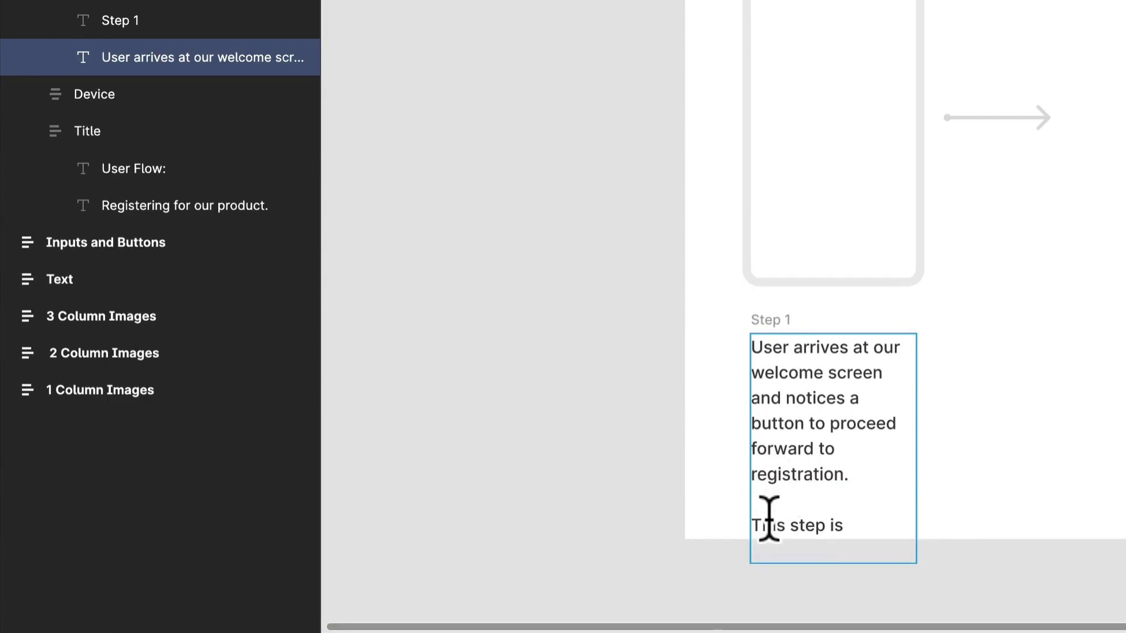
pyautogui.moveTo(769, 519); pyautogui.dragTo(833, 554)
pyautogui.write('The user can skip this s')
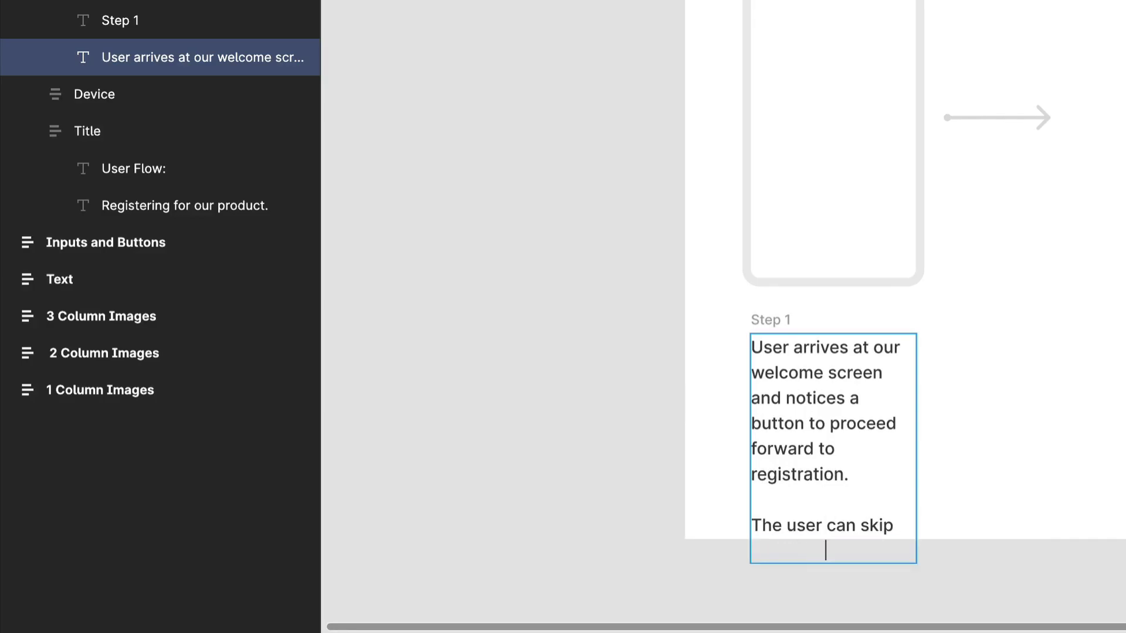
pyautogui.press('Escape')
# - Extend the Onboarding frame downward to a height of about 2463 to make room for the full Step 1 description
pyautogui.click(412, 102)
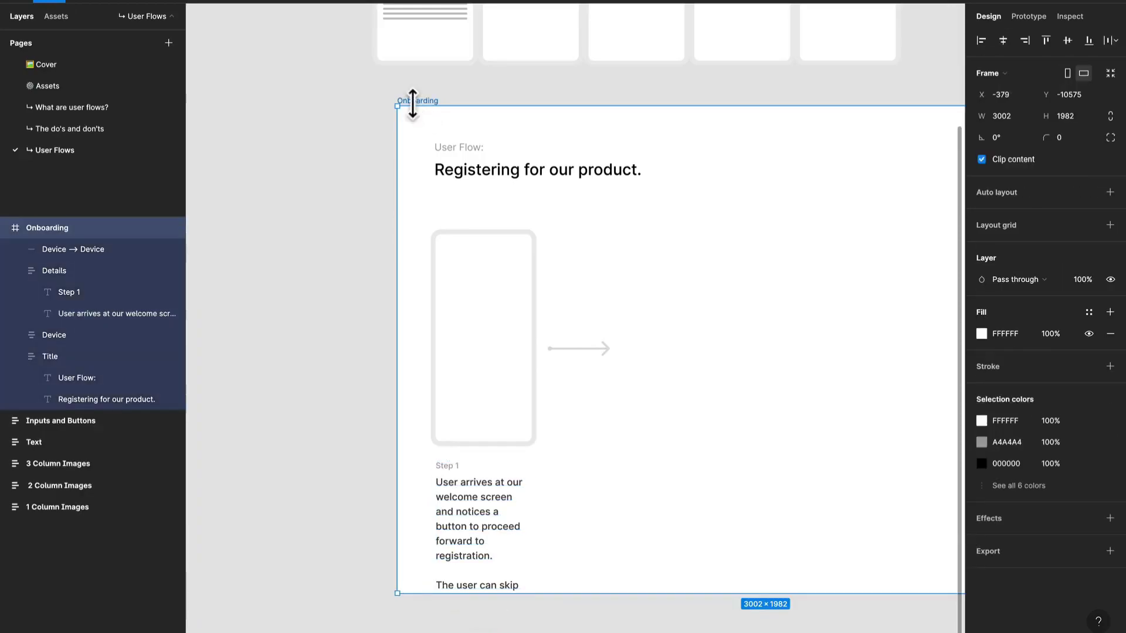
pyautogui.moveTo(686, 446); pyautogui.dragTo(645, 348)
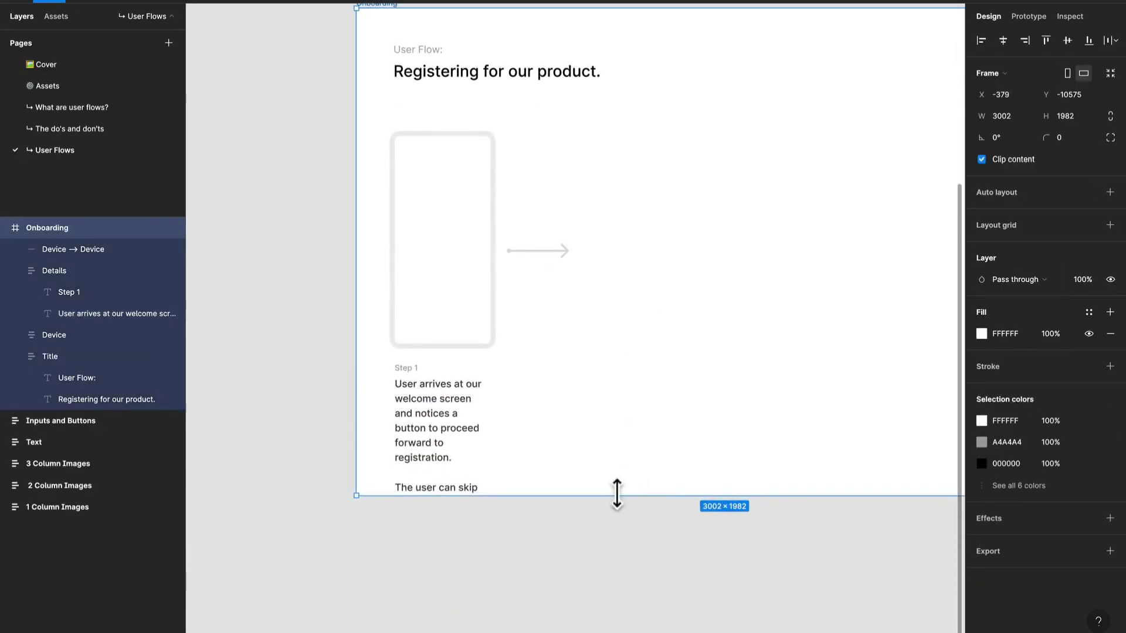
pyautogui.moveTo(613, 497); pyautogui.dragTo(597, 614)
pyautogui.scroll(2, 583, 377)
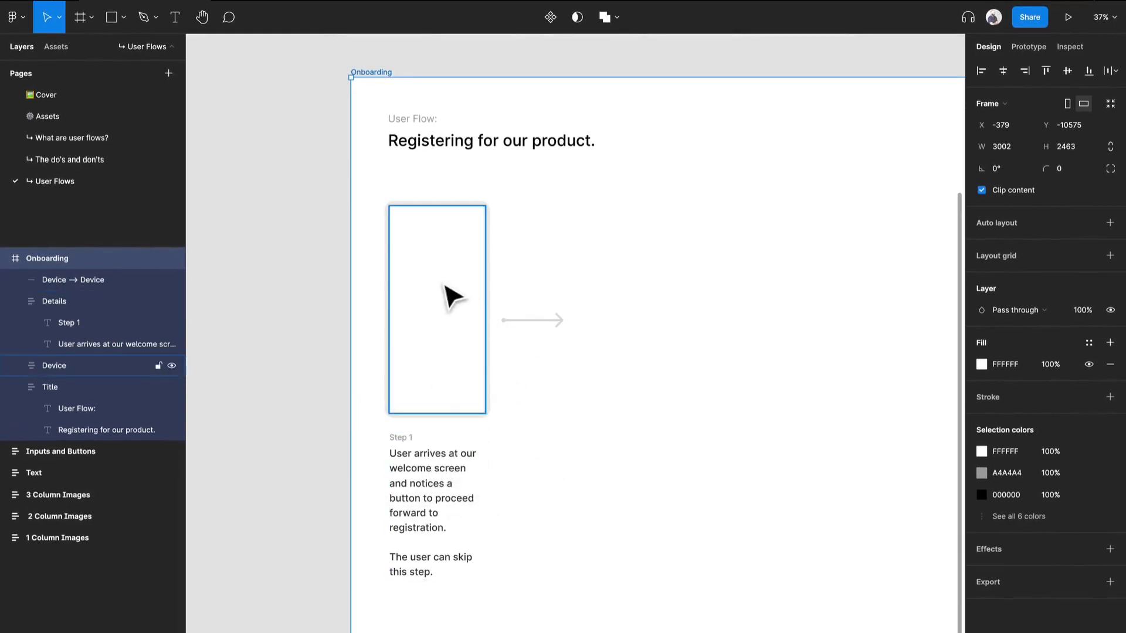
# - Copy the upper image placeholder from the 1 Column Images set into the Step 1 device and enlarge it to 342 high
pyautogui.scroll(5, 477, 239)
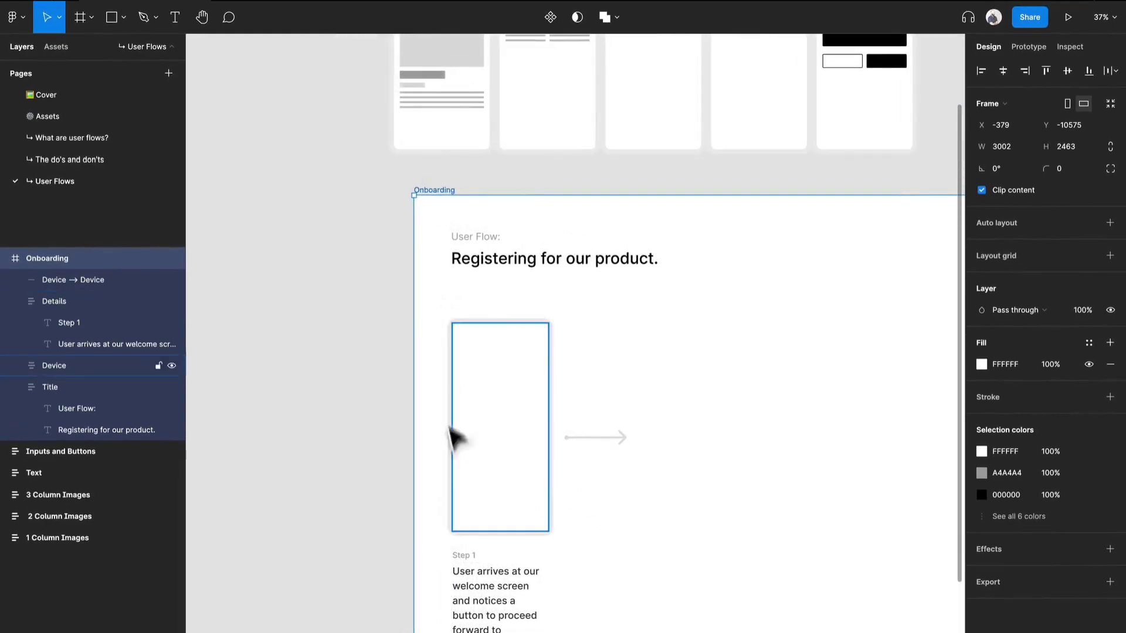
pyautogui.scroll(1, 467, 457)
pyautogui.moveTo(537, 338); pyautogui.dragTo(515, 316)
pyautogui.moveTo(595, 376); pyautogui.dragTo(562, 442)
pyautogui.moveTo(415, 88); pyautogui.dragTo(477, 454)
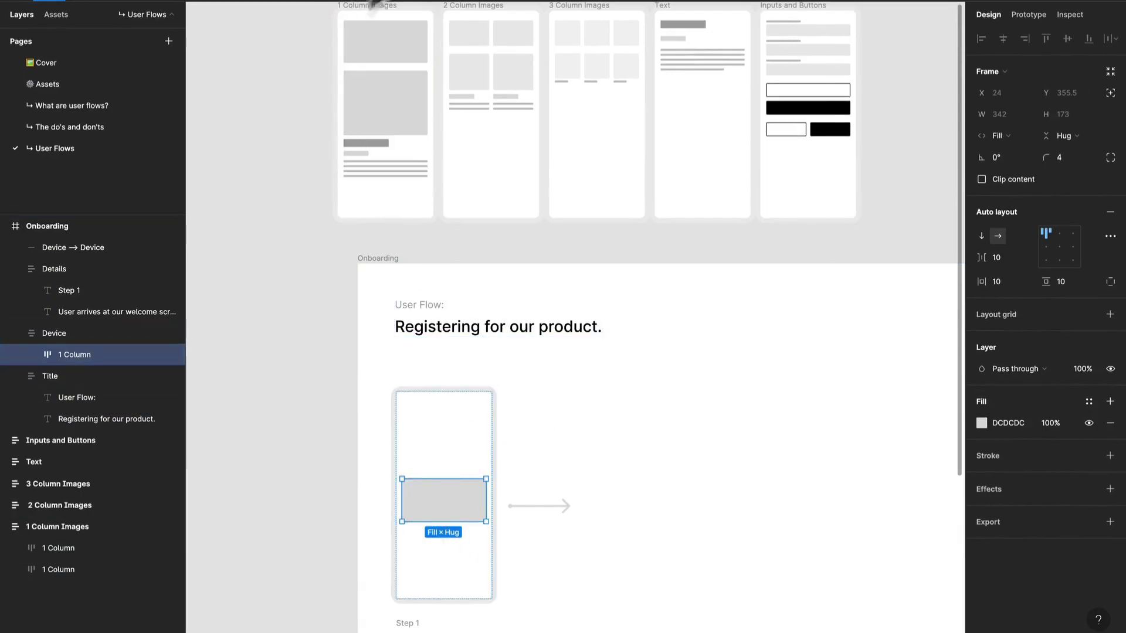
pyautogui.scroll(-5, 390, 402)
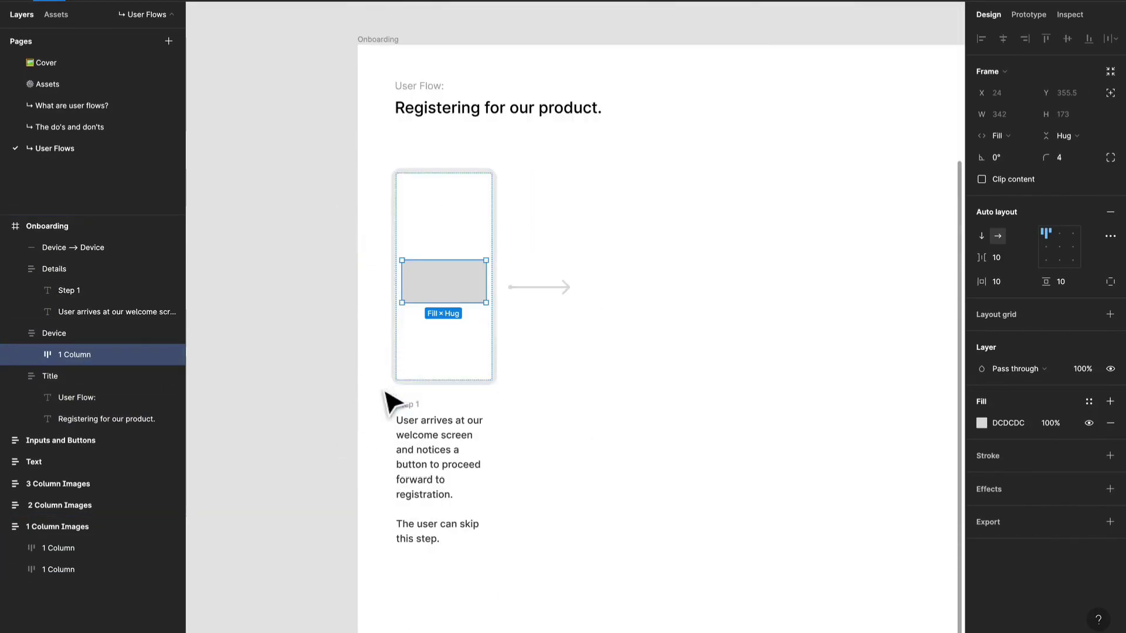
pyautogui.scroll(1, 455, 281)
pyautogui.moveTo(450, 303); pyautogui.dragTo(454, 280)
# - Copy the full-width black primary button from the Inputs and Buttons set into the Step 1 device, below the image
pyautogui.scroll(4, 460, 288)
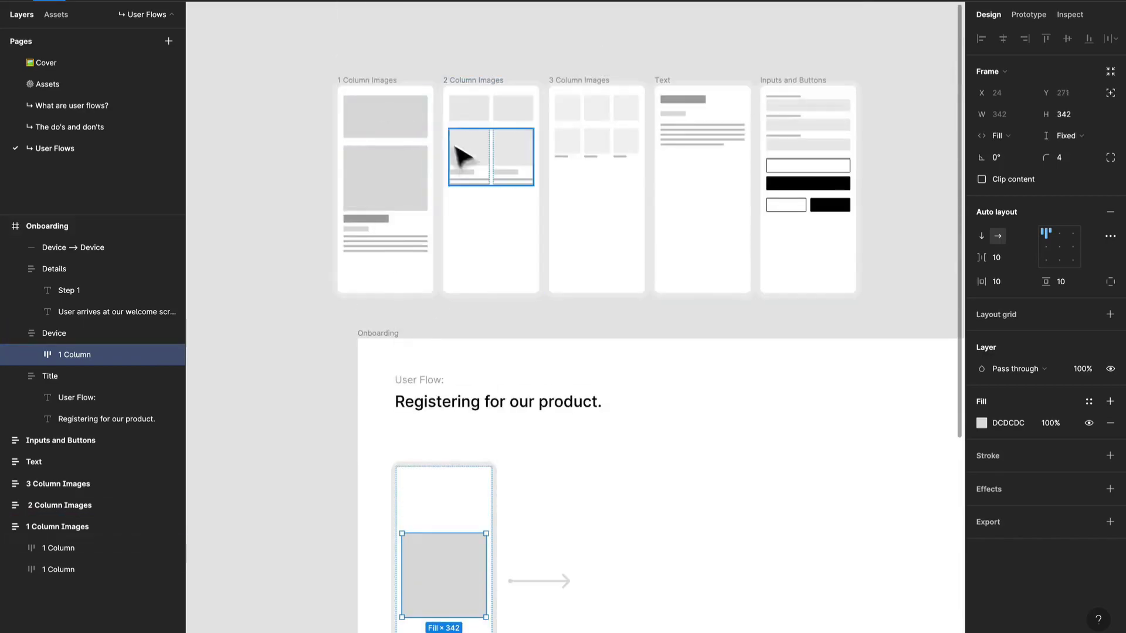
pyautogui.scroll(-3, 466, 548)
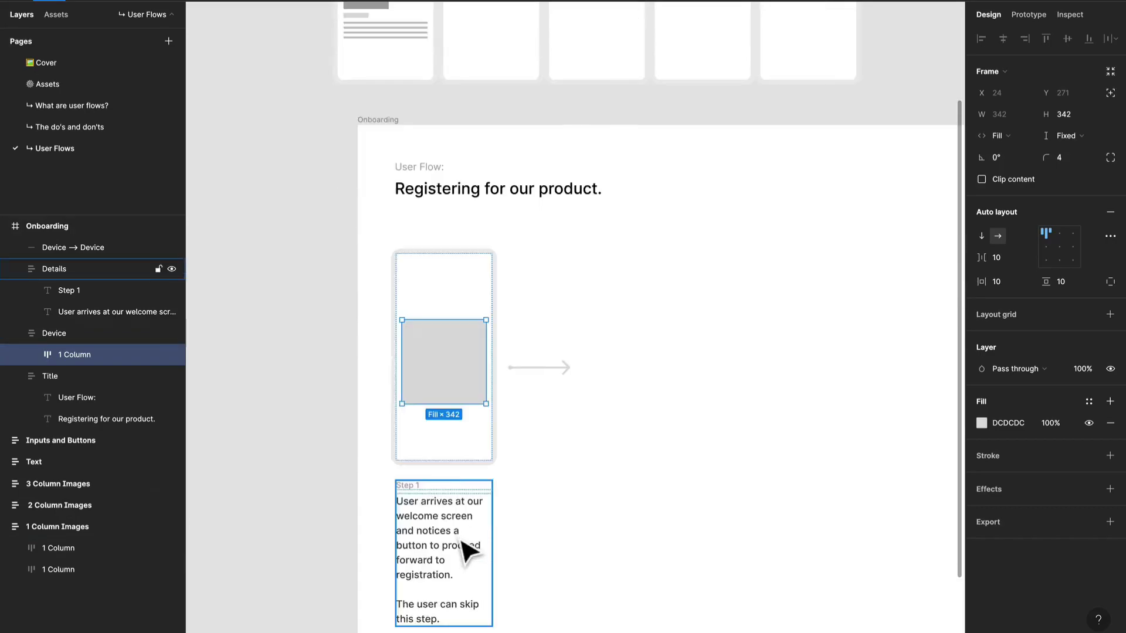
pyautogui.scroll(1, 478, 439)
pyautogui.scroll(2, 452, 405)
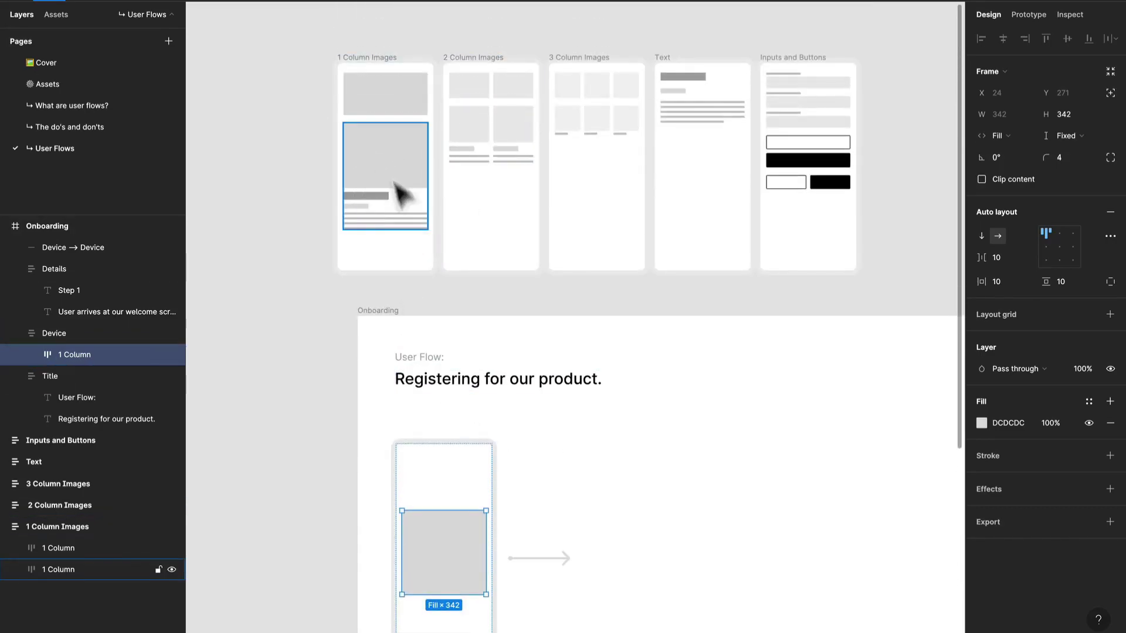
pyautogui.click(828, 173)
pyautogui.click(834, 172)
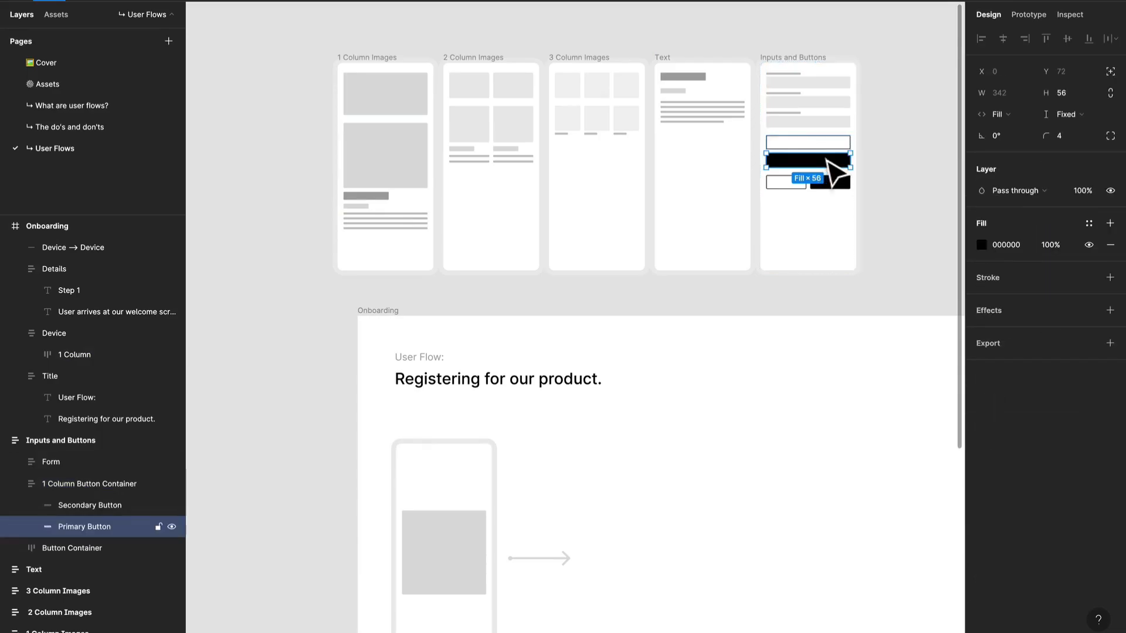
pyautogui.scroll(-3, 394, 382)
pyautogui.click(459, 422)
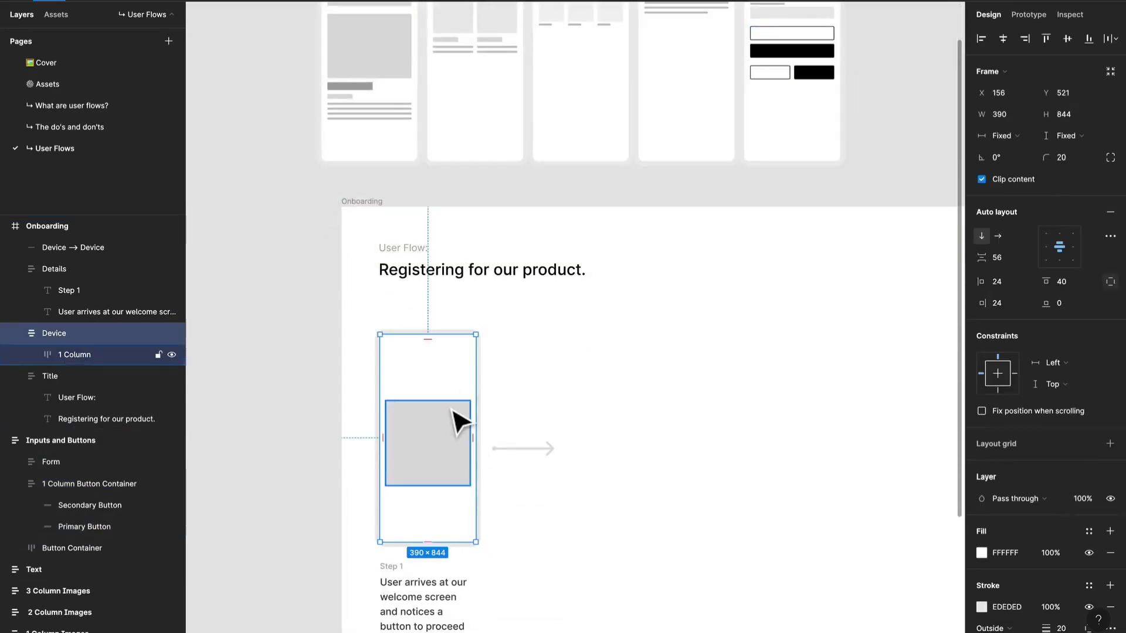
pyautogui.hotkey('ctrl', 'v')
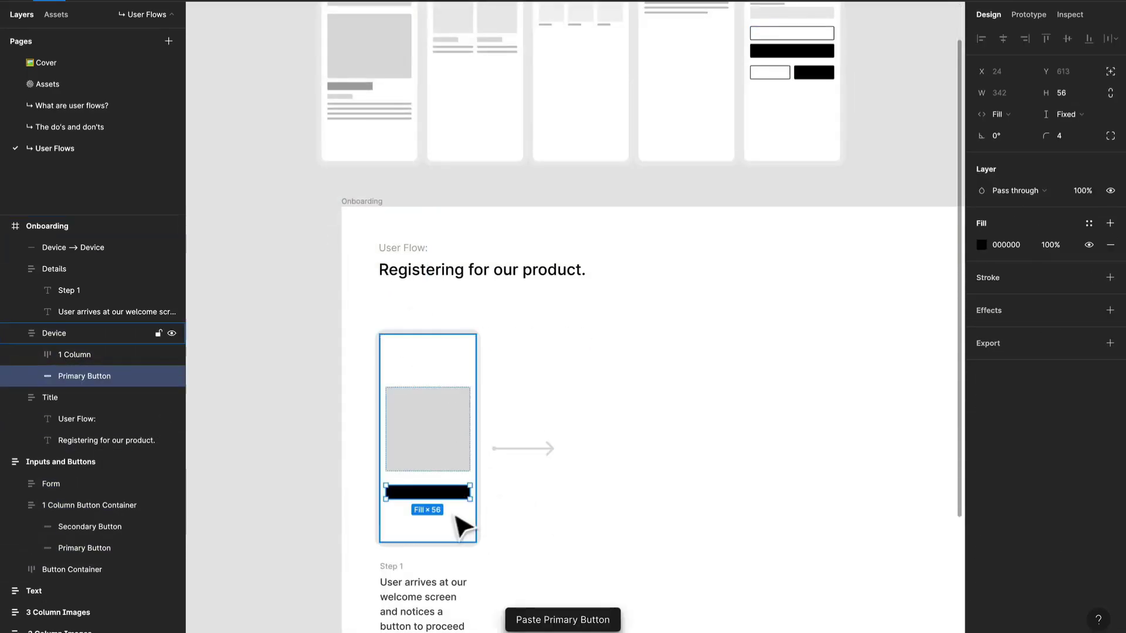
# - Change the fill of the Step 1 device's primary button to the blue document color 0647EE
pyautogui.click(981, 245)
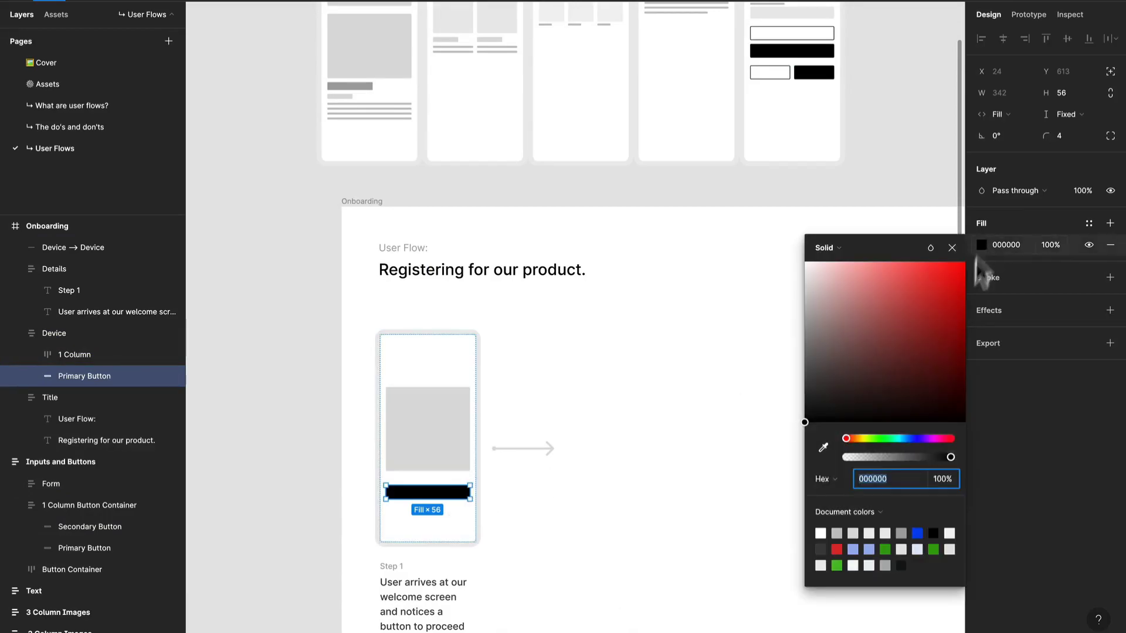
pyautogui.click(918, 533)
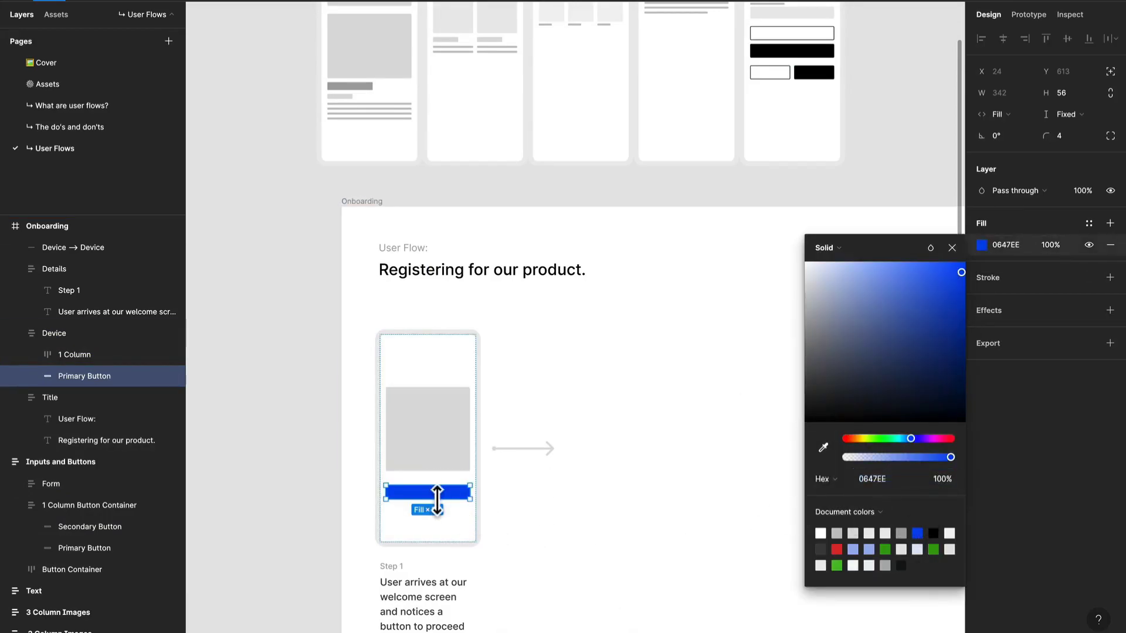
pyautogui.scroll(5, 440, 502)
pyautogui.click(627, 511)
pyautogui.scroll(-5, 625, 509)
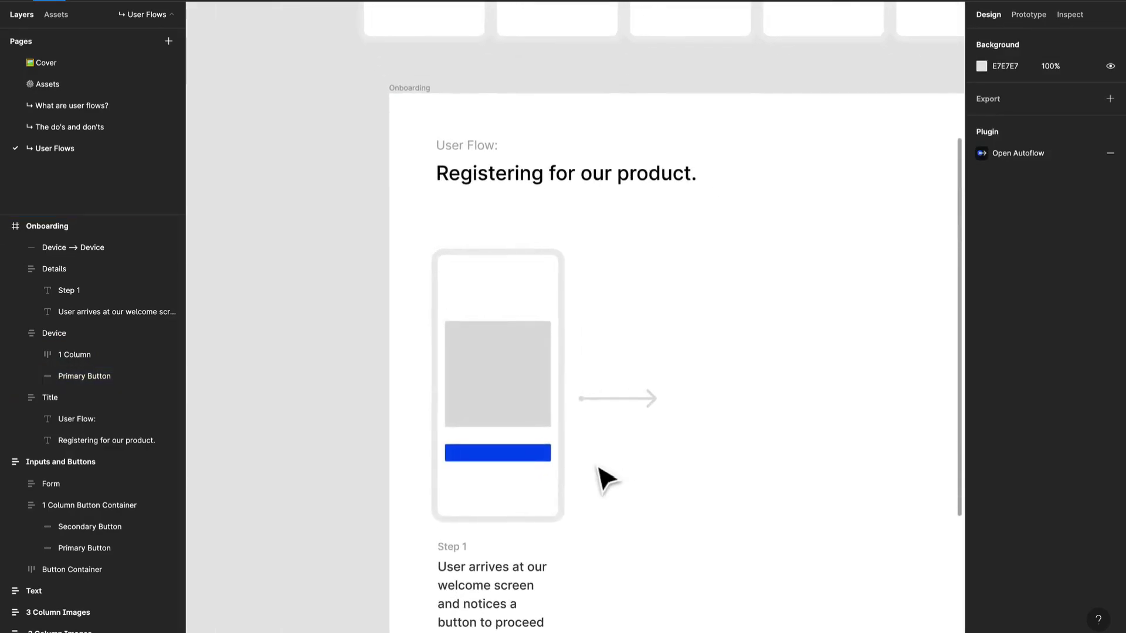
# - Duplicate the Step 1 Device and Details blocks together just beyond the arrowhead at X 931, level with the originals
pyautogui.click(548, 470)
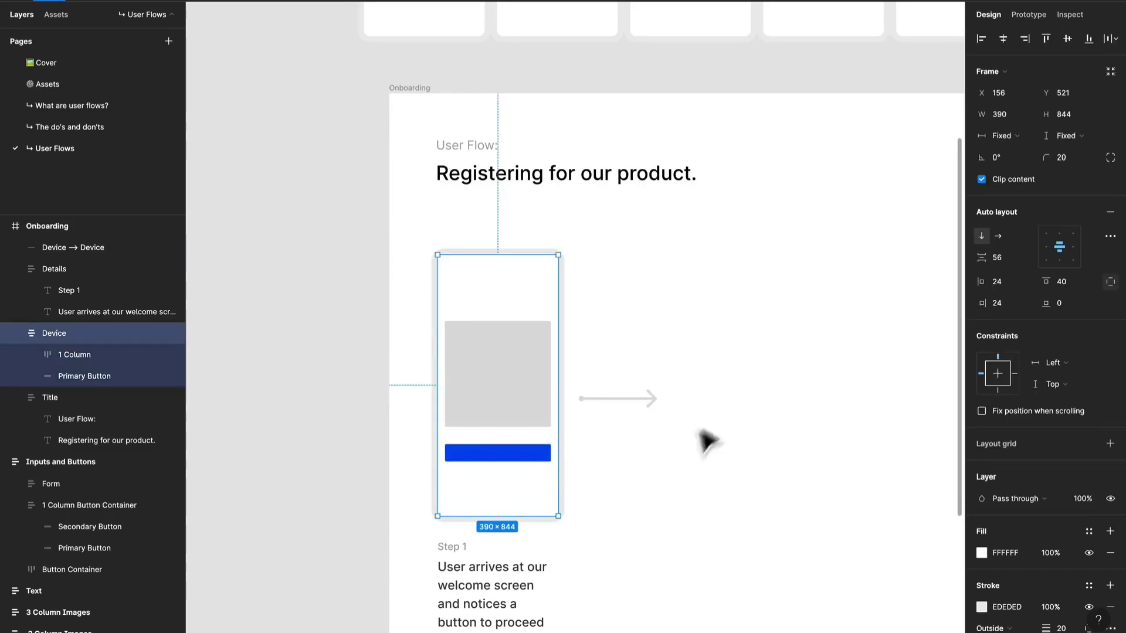
pyautogui.moveTo(631, 506); pyautogui.dragTo(597, 392)
pyautogui.scroll(-2, 606, 405)
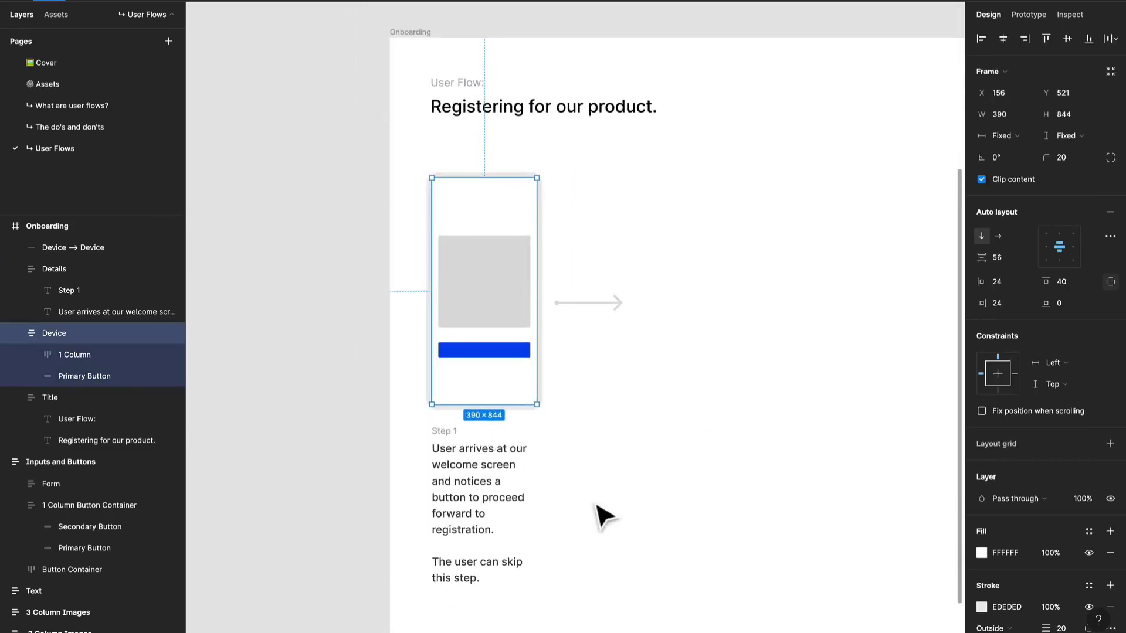
pyautogui.click(585, 533)
pyautogui.moveTo(587, 533); pyautogui.dragTo(715, 414)
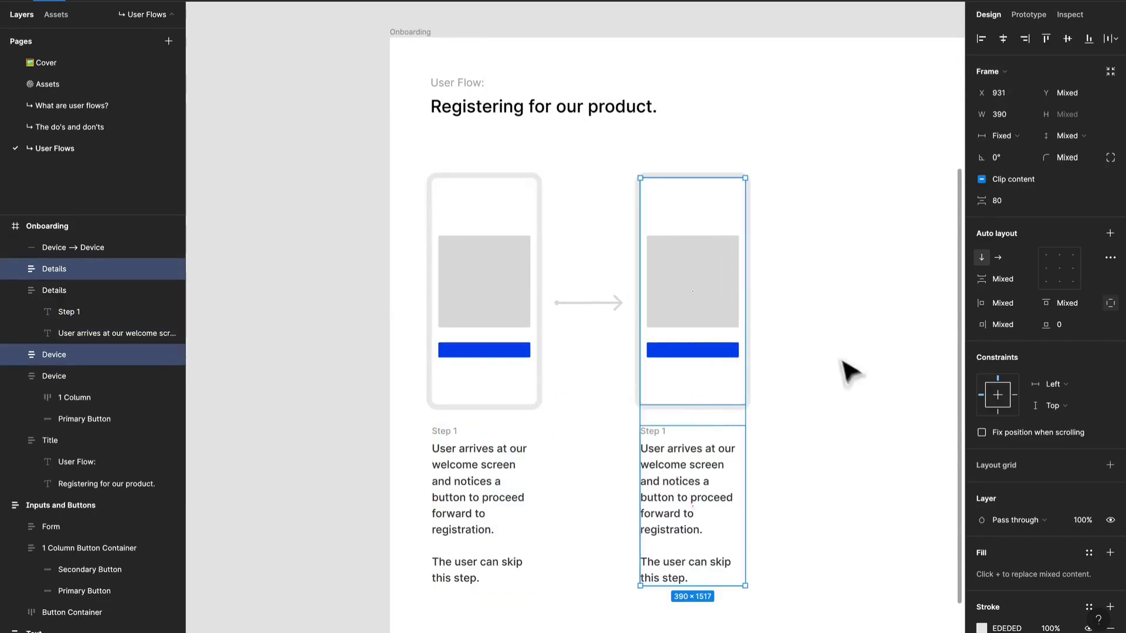
# - Change the step label below the duplicated device to "Step 2"
pyautogui.doubleClick(654, 432)
pyautogui.click(686, 430)
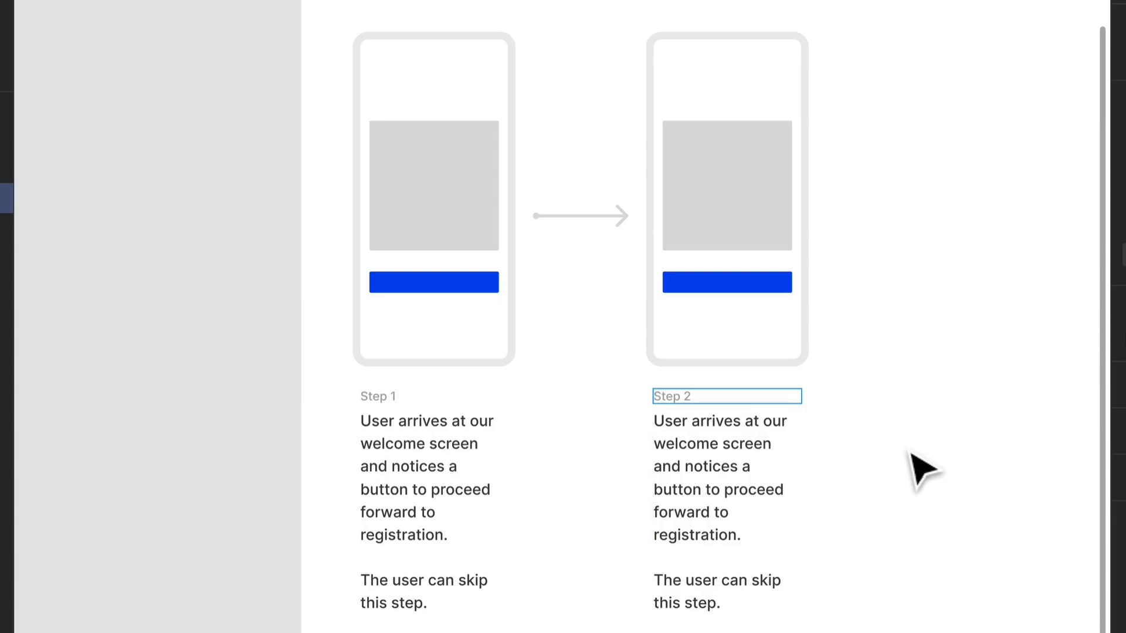
pyautogui.press('Escape')
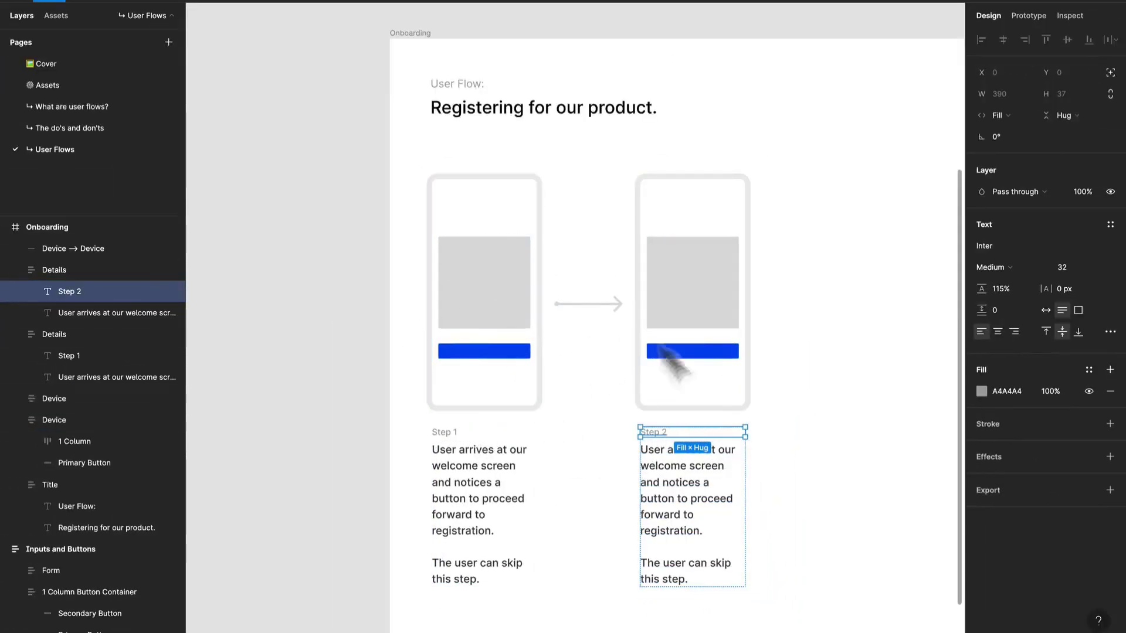
# - Replace the text under Step 2 with "The user is prompted to add their email and password. They can confirm those details."
pyautogui.tripleClick(688, 461)
pyautogui.hotkey('ctrl', 'a')
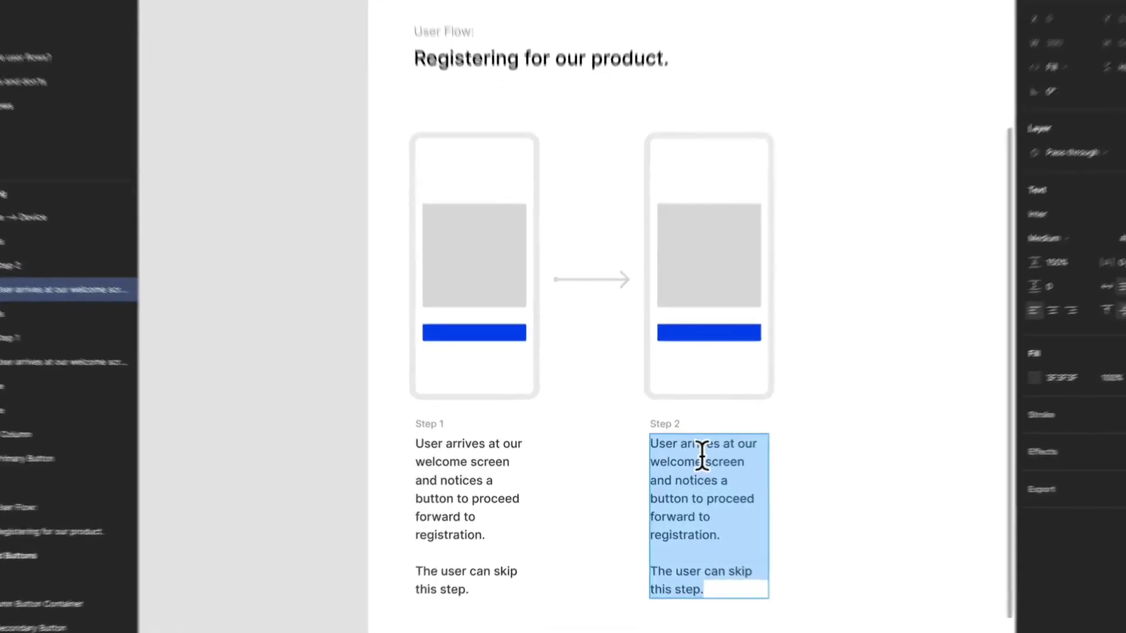
pyautogui.write('Th')
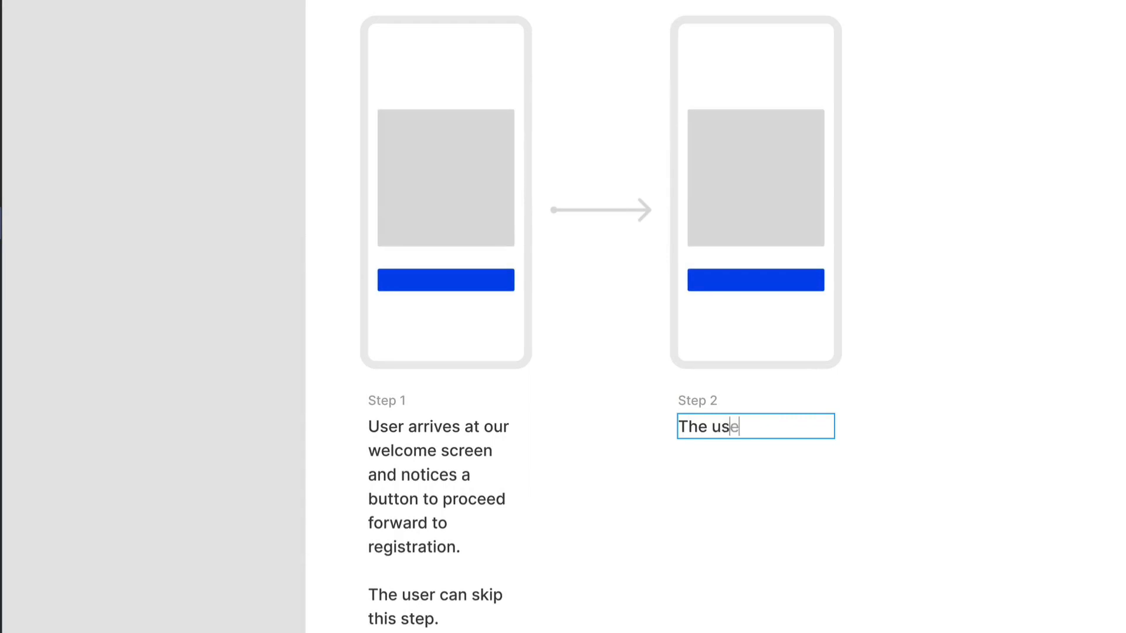
pyautogui.write('e user is promp')
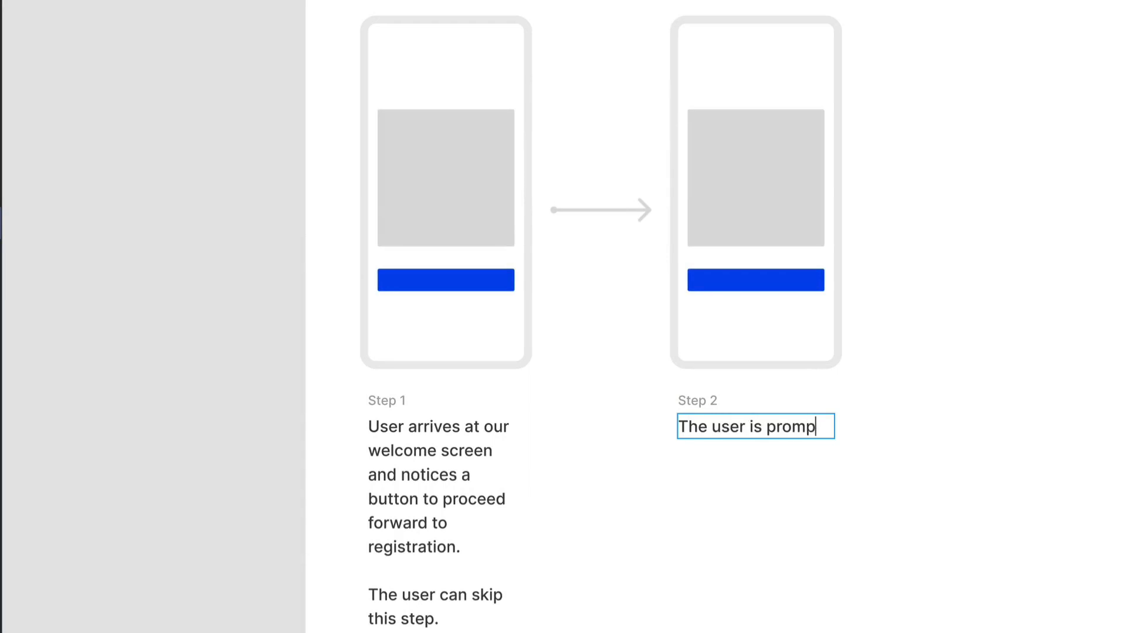
pyautogui.write('ted to add their email and password.')
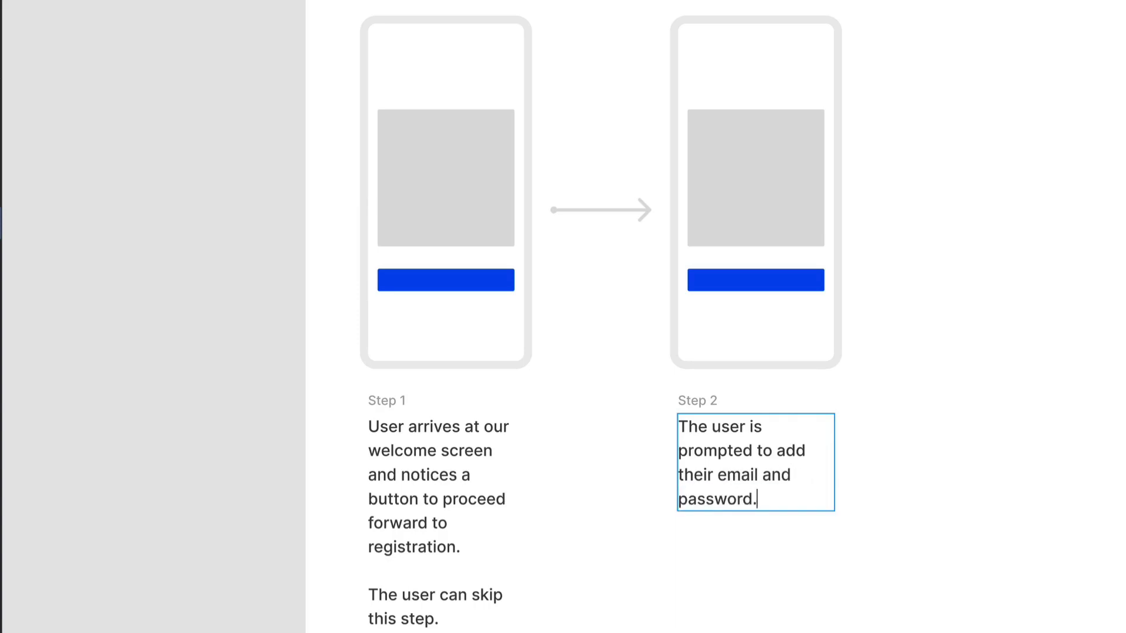
pyautogui.write(' They can com')
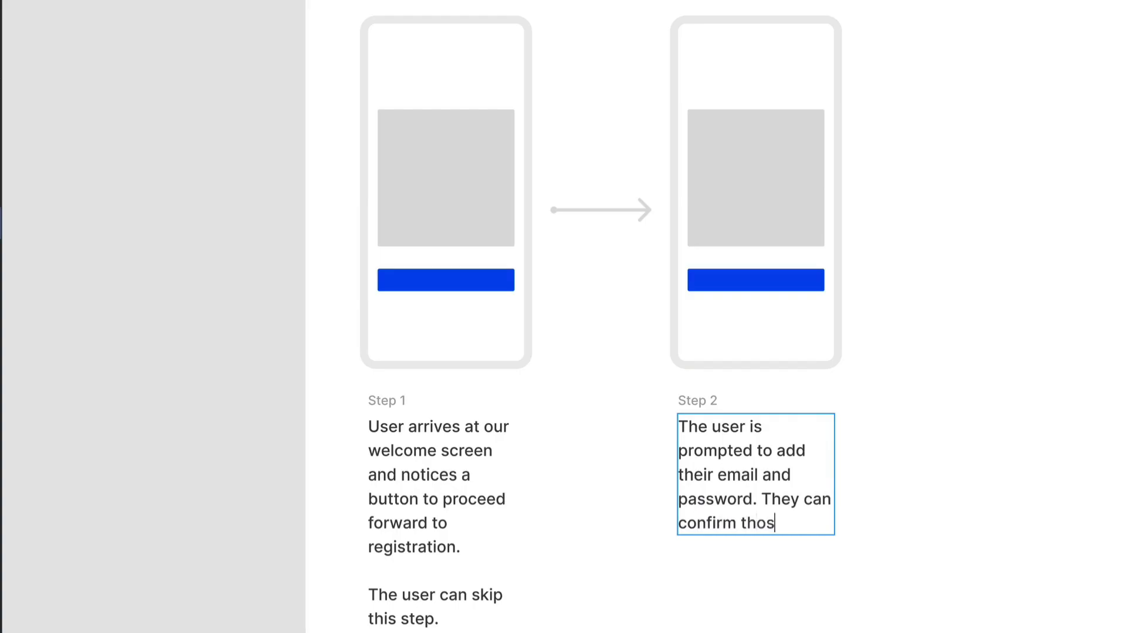
pyautogui.write('firm those details.')
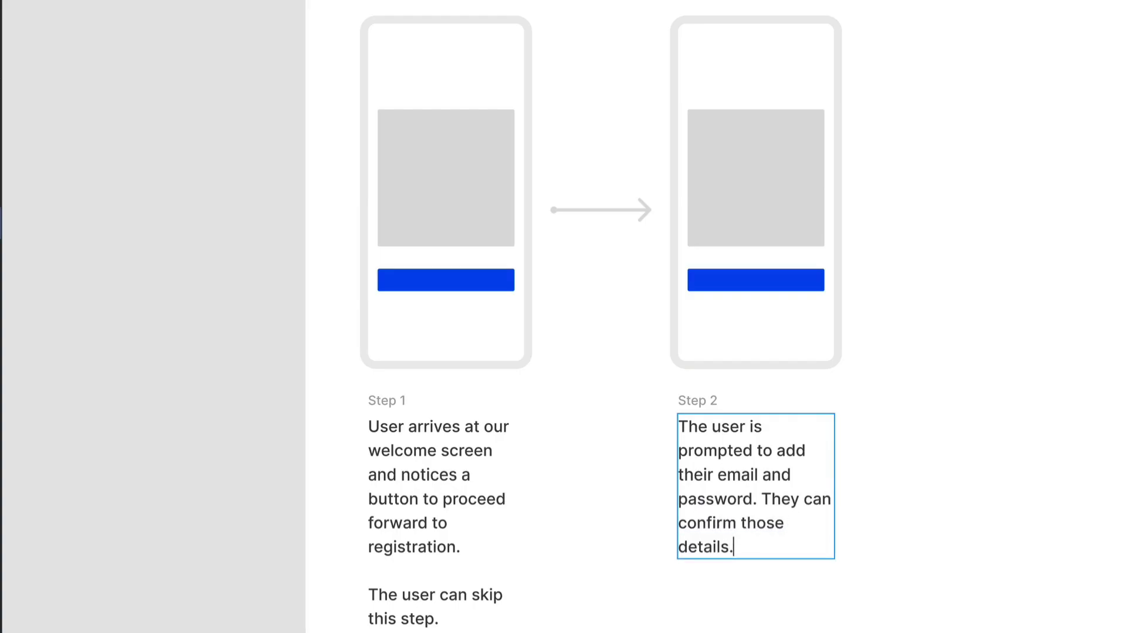
pyautogui.press('Escape')
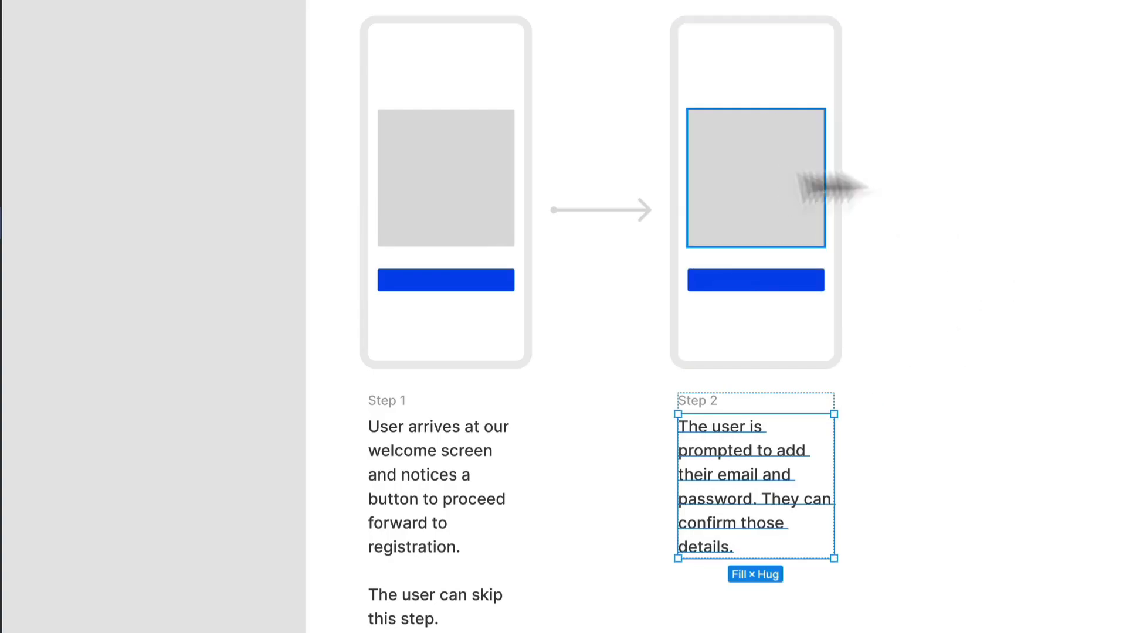
# - Copy the three-field Form block from the Inputs and Buttons set for use in the Step 2 device
pyautogui.scroll(-1, 962, 150)
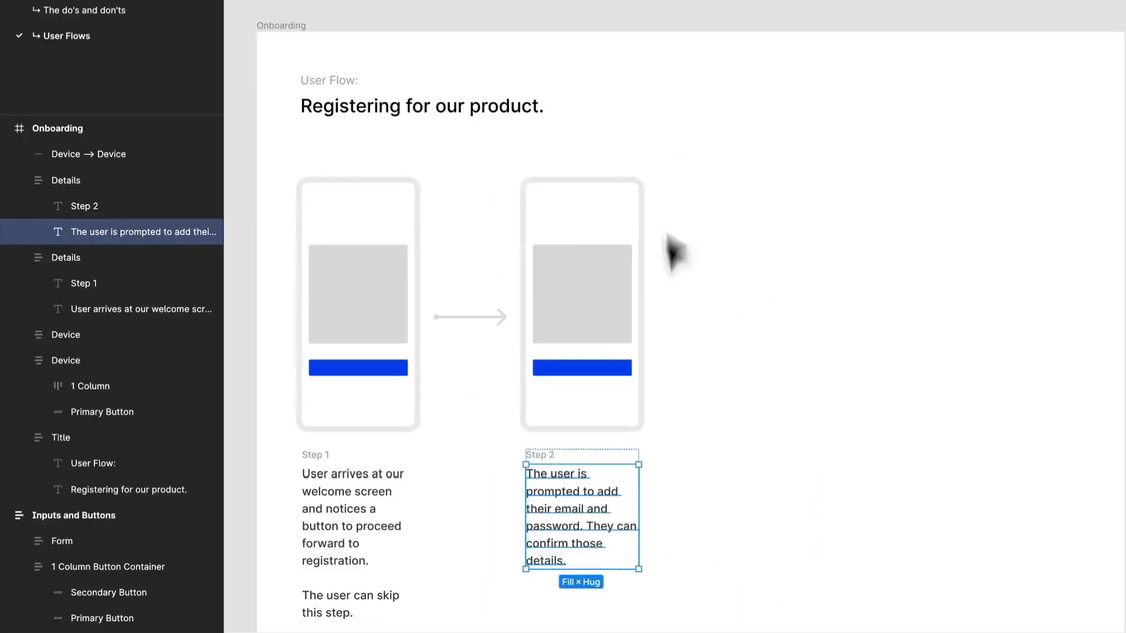
pyautogui.scroll(3, 717, 305)
pyautogui.click(808, 55)
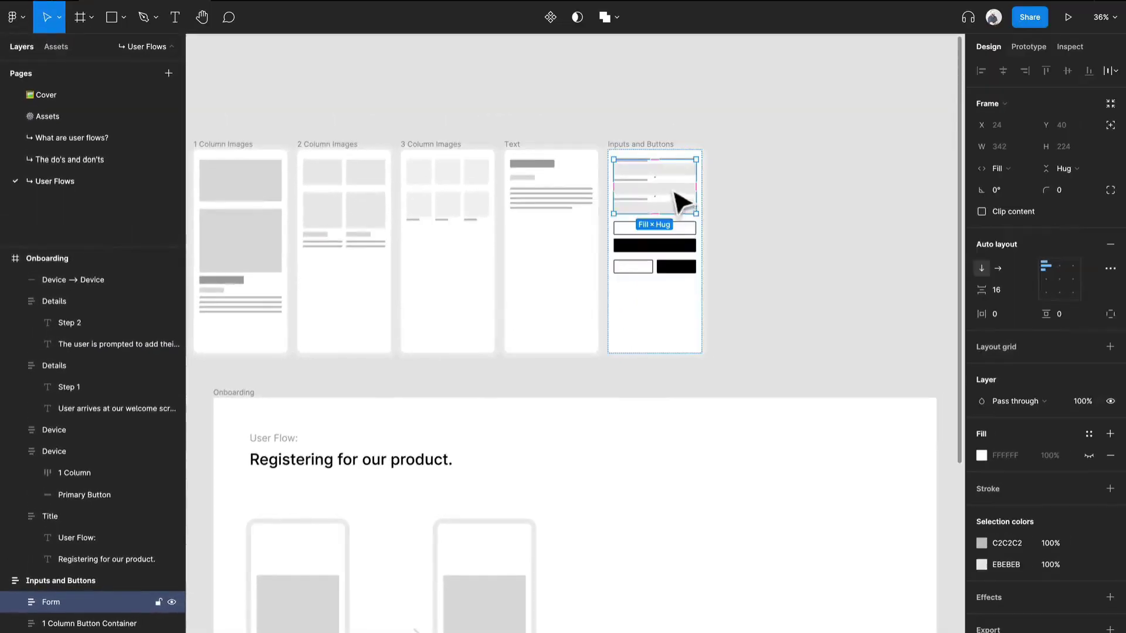
pyautogui.moveTo(575, 479); pyautogui.dragTo(609, 294)
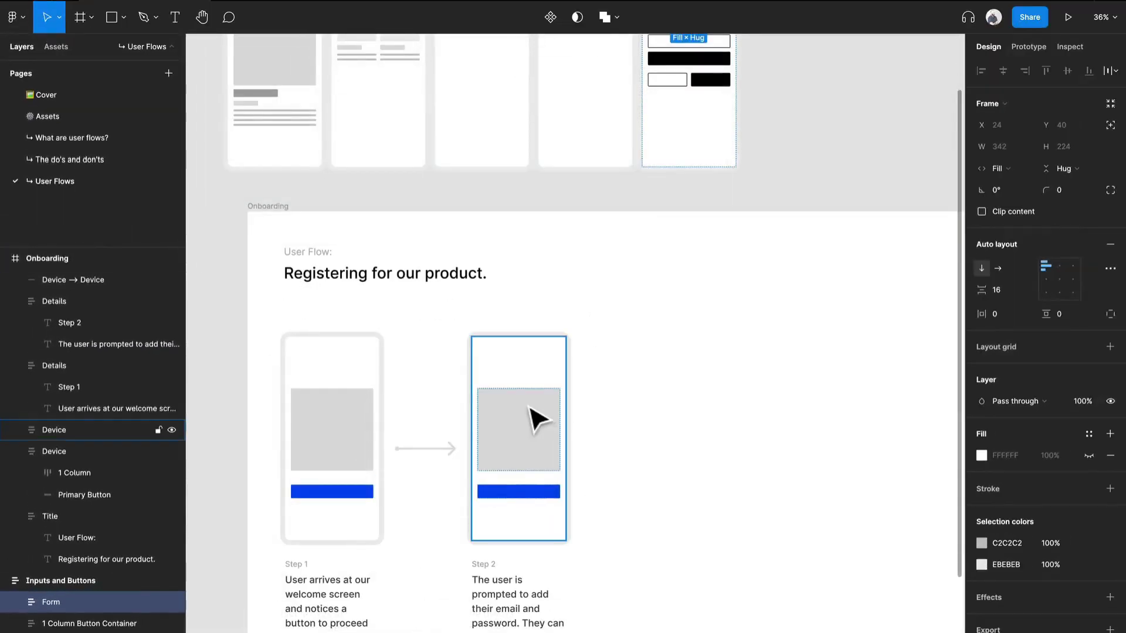
pyautogui.doubleClick(529, 407)
pyautogui.hotkey('ctrl', 'v')
pyautogui.hotkey('ctrl', 'z')
# - Paste the form into the Step 2 device above the blue button and delete the grey image placeholder
pyautogui.click(535, 417)
pyautogui.hotkey('ctrl', 'v')
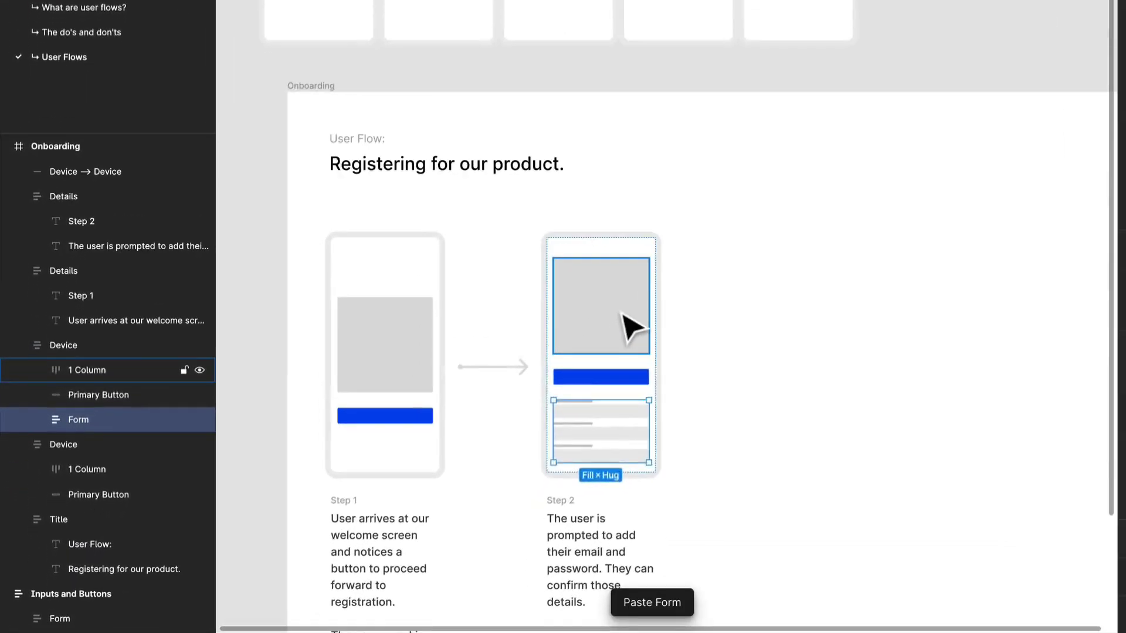
pyautogui.press('Up')
pyautogui.click(585, 386)
pyautogui.press('Delete')
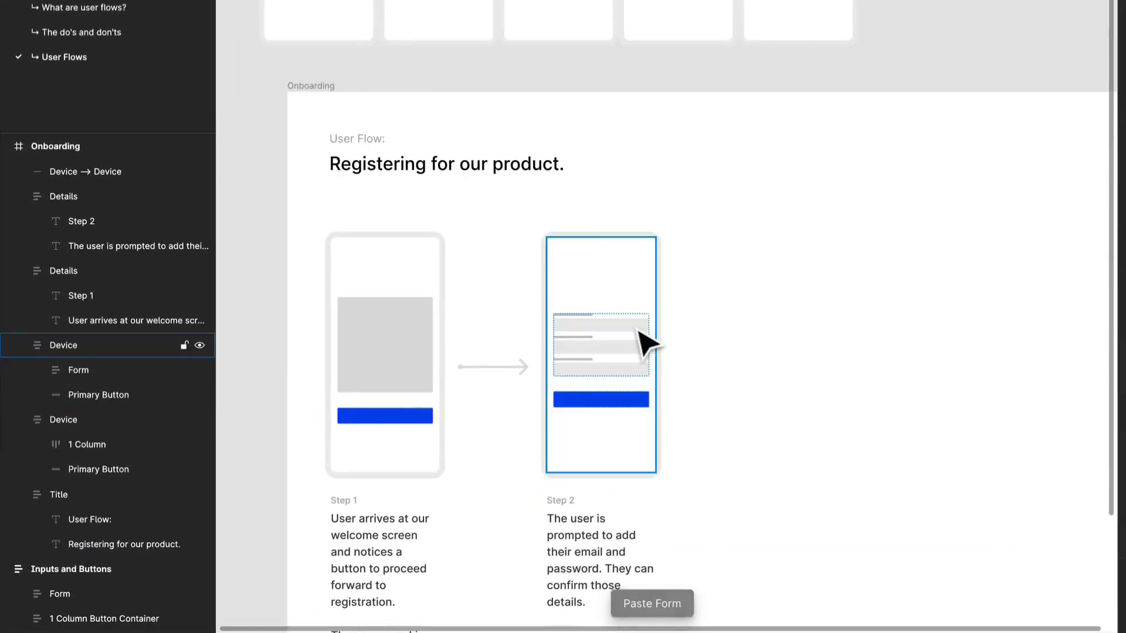
# - Delete the first form element from the Step 2 form, leaving two input fields
pyautogui.click(640, 331)
pyautogui.doubleClick(640, 332)
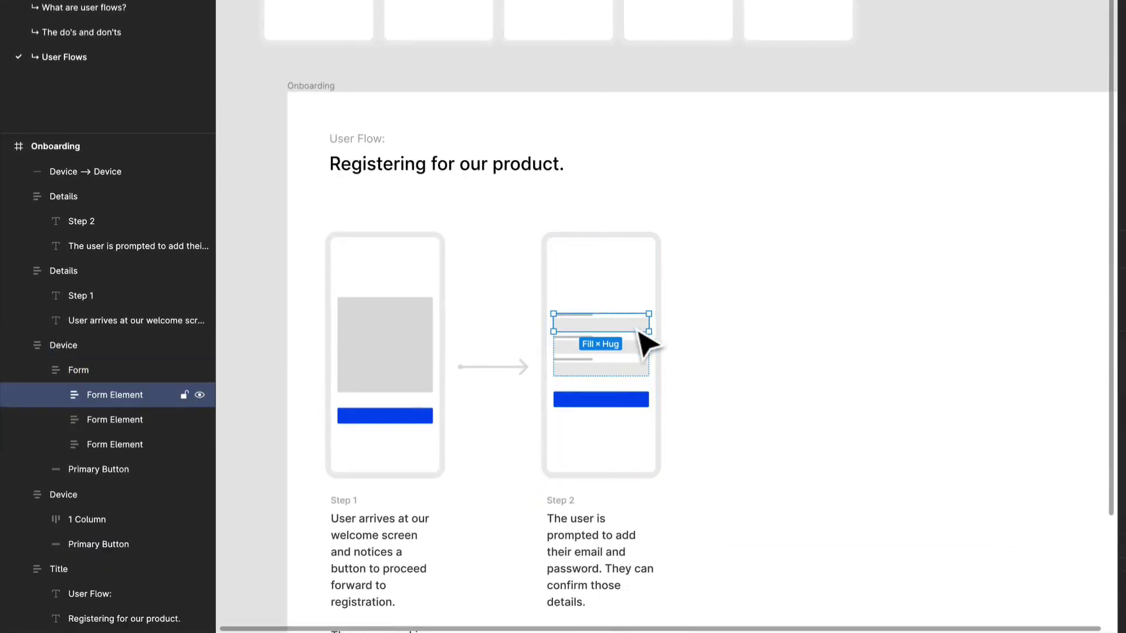
pyautogui.press('Delete')
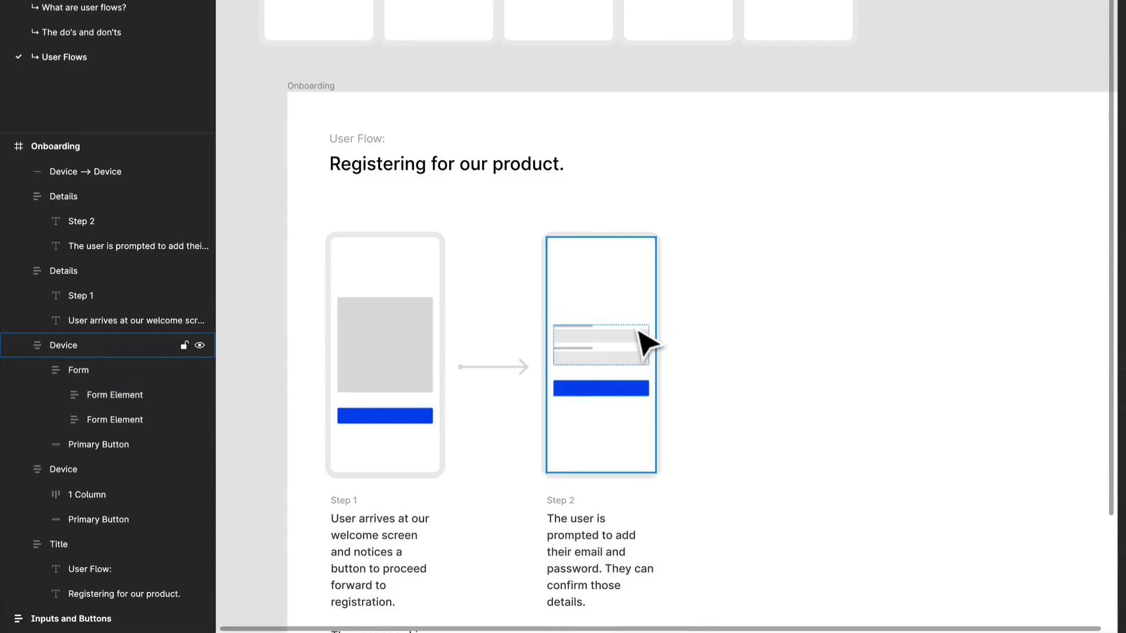
pyautogui.scroll(2, 756, 217)
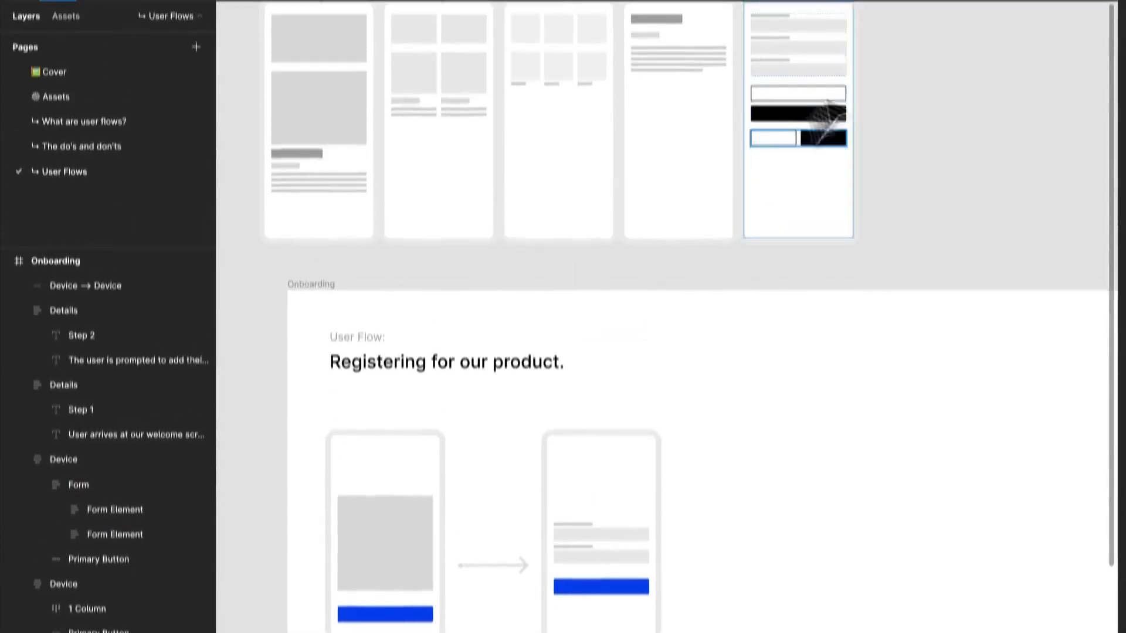
# - Copy the 1 Column Button Container from Inputs and Buttons and paste it into the Step 2 device below the blue button
pyautogui.click(837, 126)
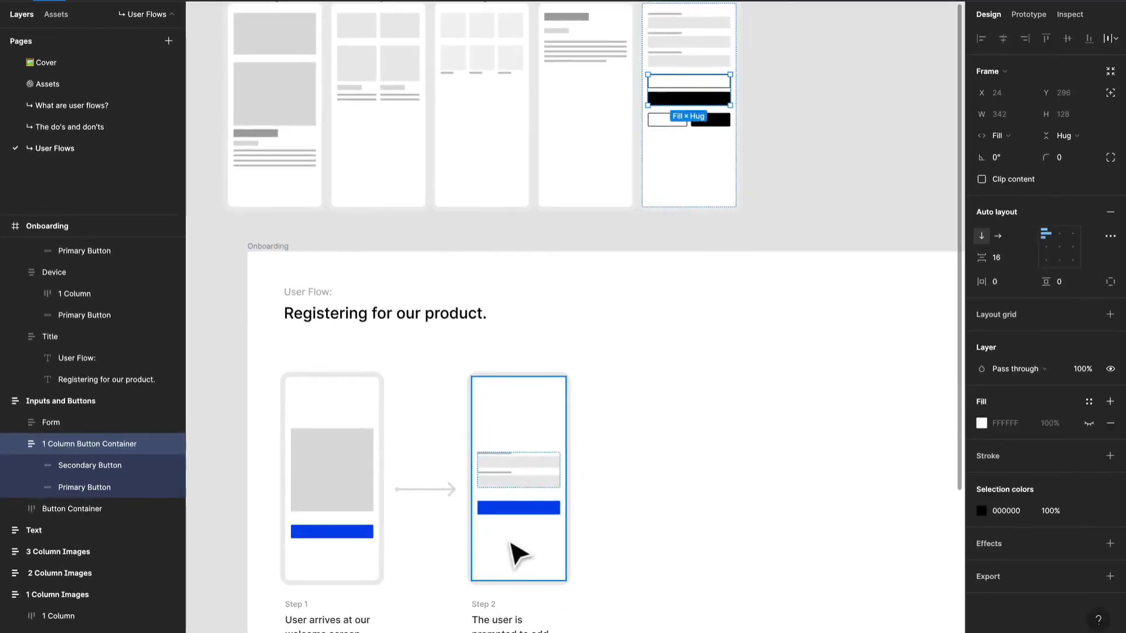
pyautogui.click(585, 628)
pyautogui.hotkey('ctrl', 'v')
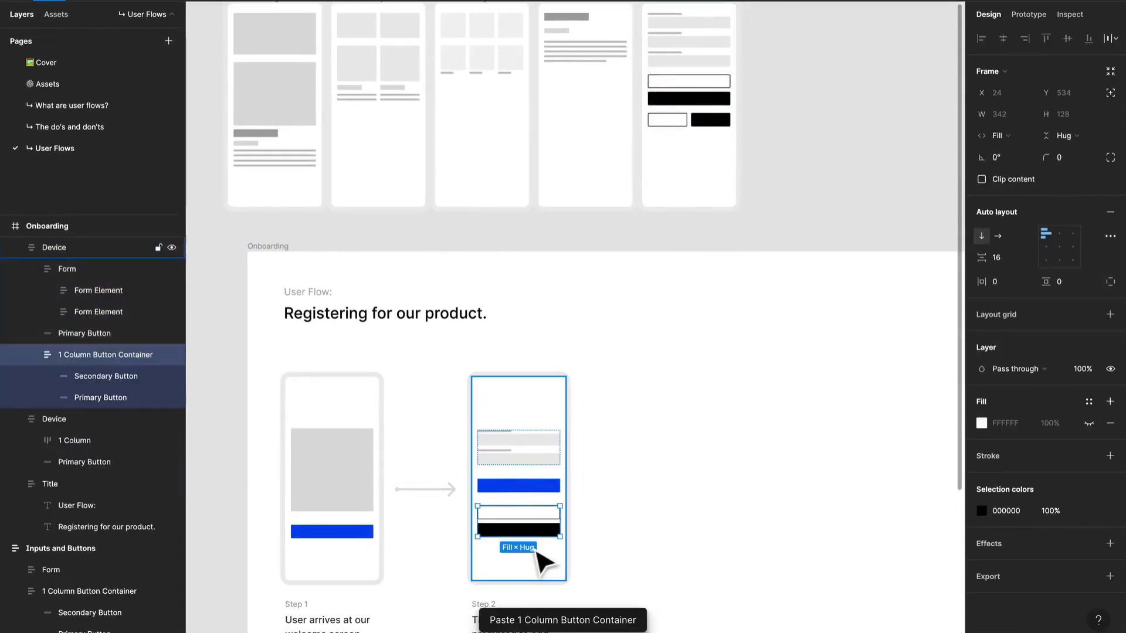
# - Fill the pasted black button with the existing button's blue, 0647EE, and delete the older blue button from the Step 2 device
pyautogui.scroll(2, 536, 490)
pyautogui.scroll(5, 535, 495)
pyautogui.doubleClick(535, 522)
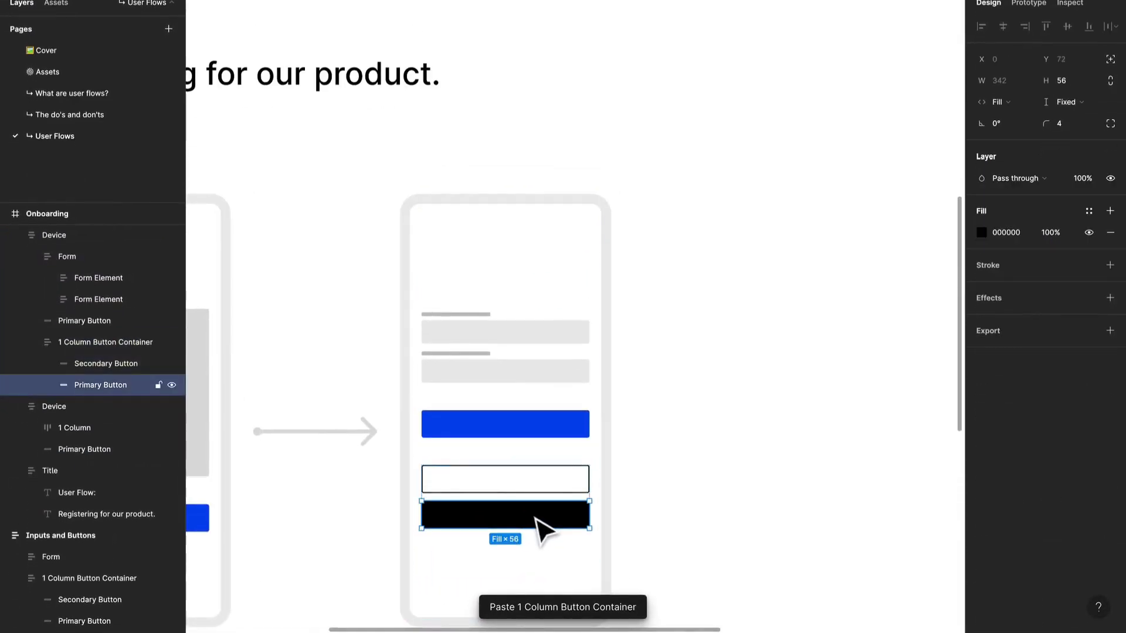
pyautogui.press('i')
pyautogui.click(574, 436)
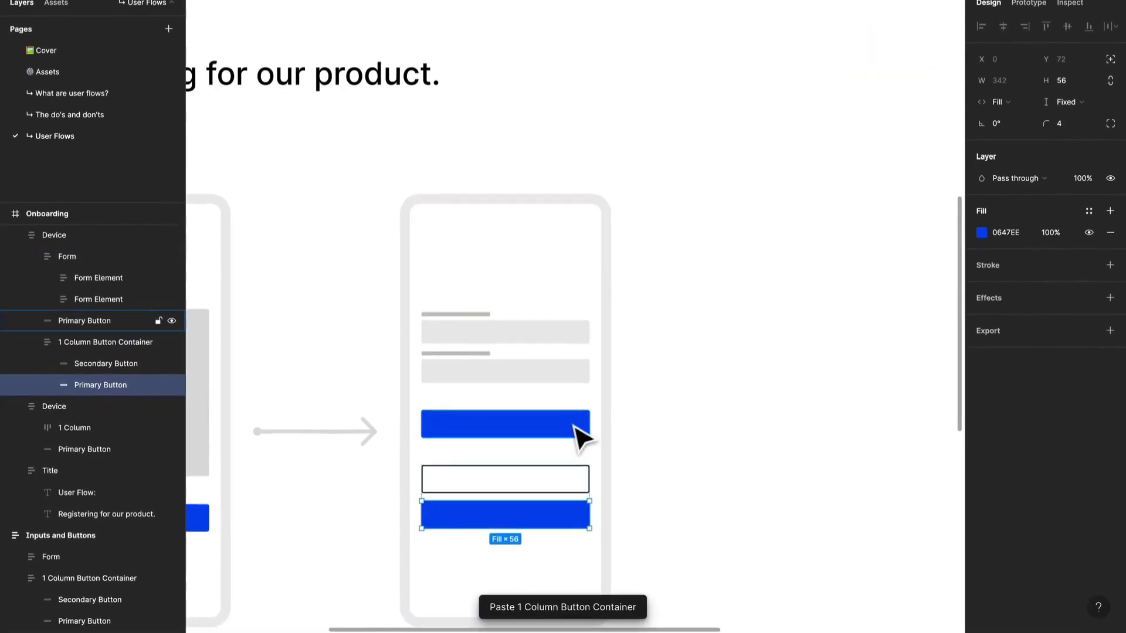
pyautogui.click(574, 427)
pyautogui.press('Delete')
# - Move the outlined secondary button below the blue primary button in the Step 2 device's button container
pyautogui.doubleClick(542, 461)
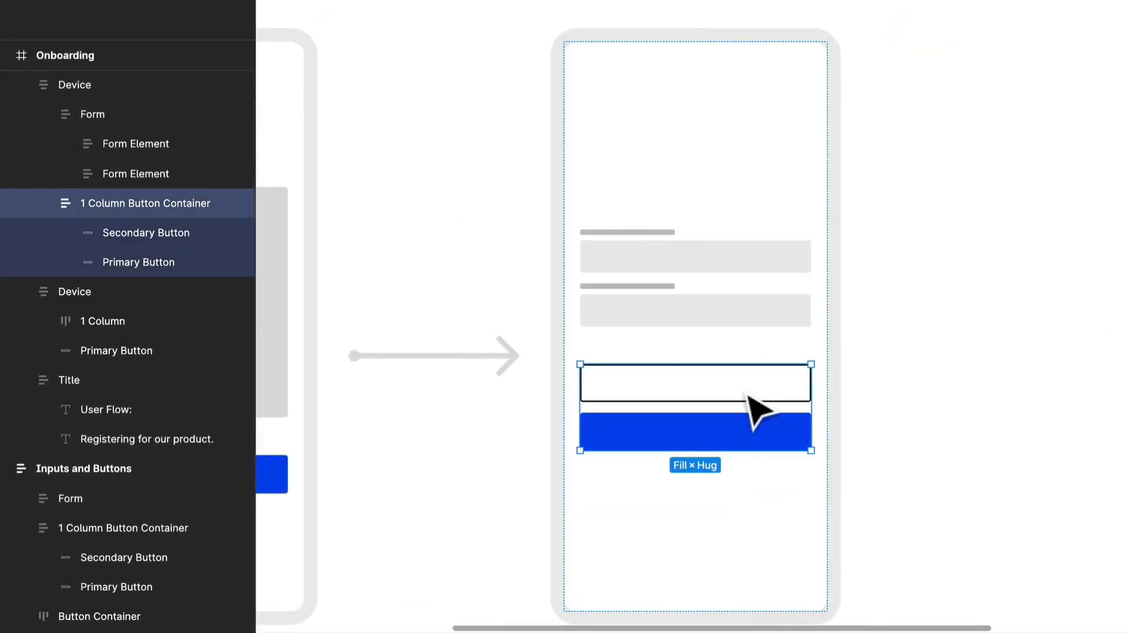
pyautogui.click(746, 397)
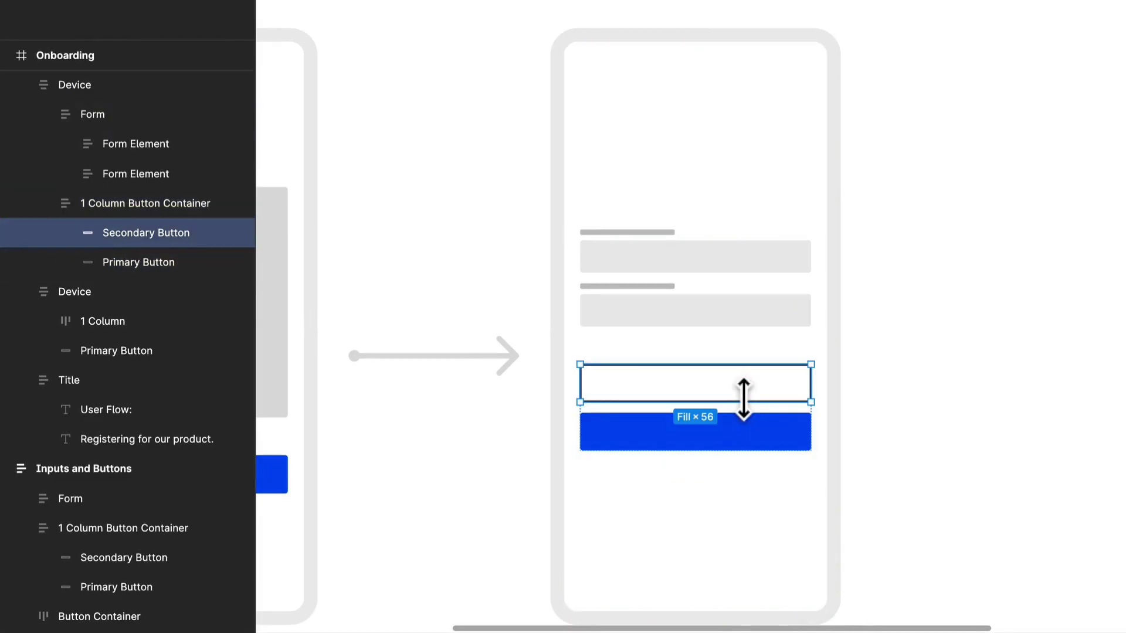
pyautogui.moveTo(743, 398); pyautogui.dragTo(754, 415)
pyautogui.click(947, 360)
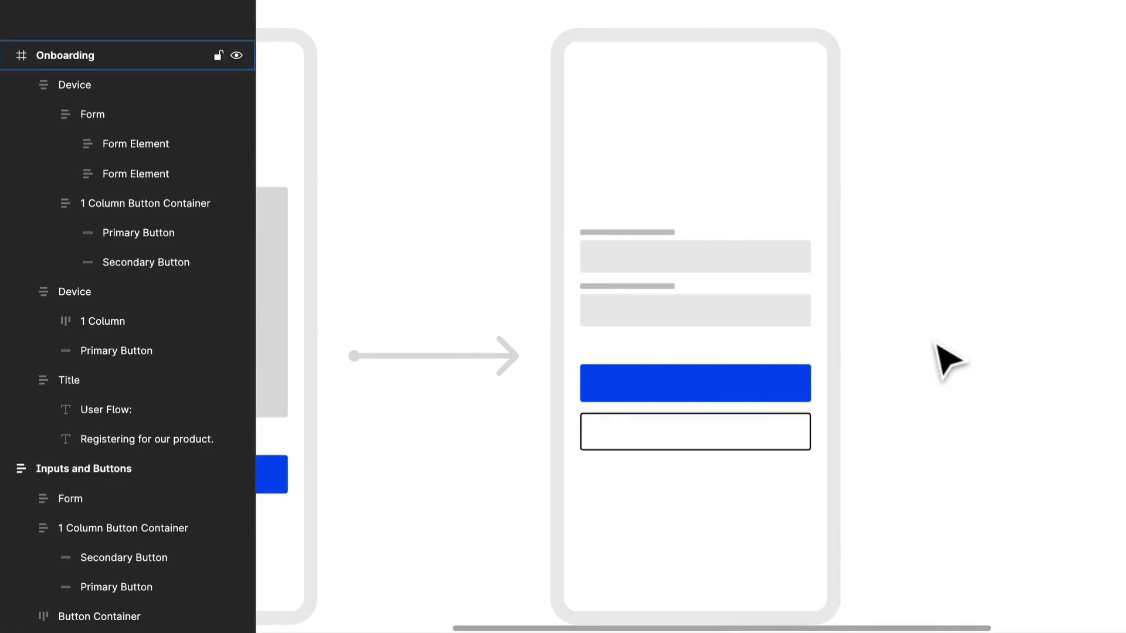
# - Duplicate the flow arrow after the Step 2 device, and copy that device with its description as a third column
pyautogui.scroll(-3, 937, 346)
pyautogui.moveTo(942, 349); pyautogui.dragTo(949, 226)
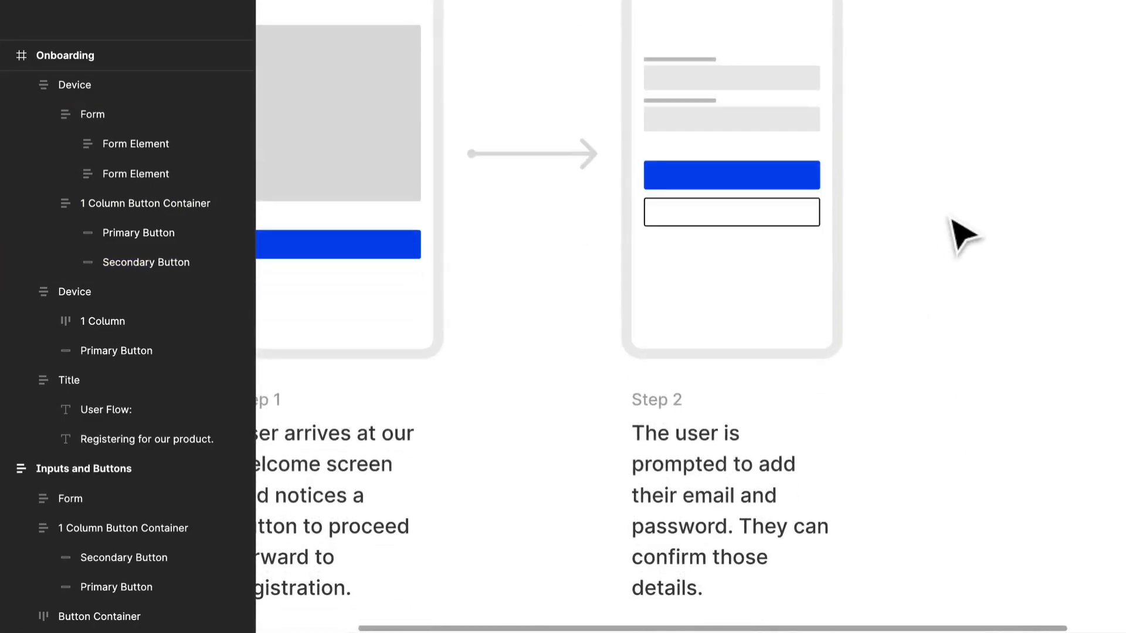
pyautogui.scroll(-3, 952, 234)
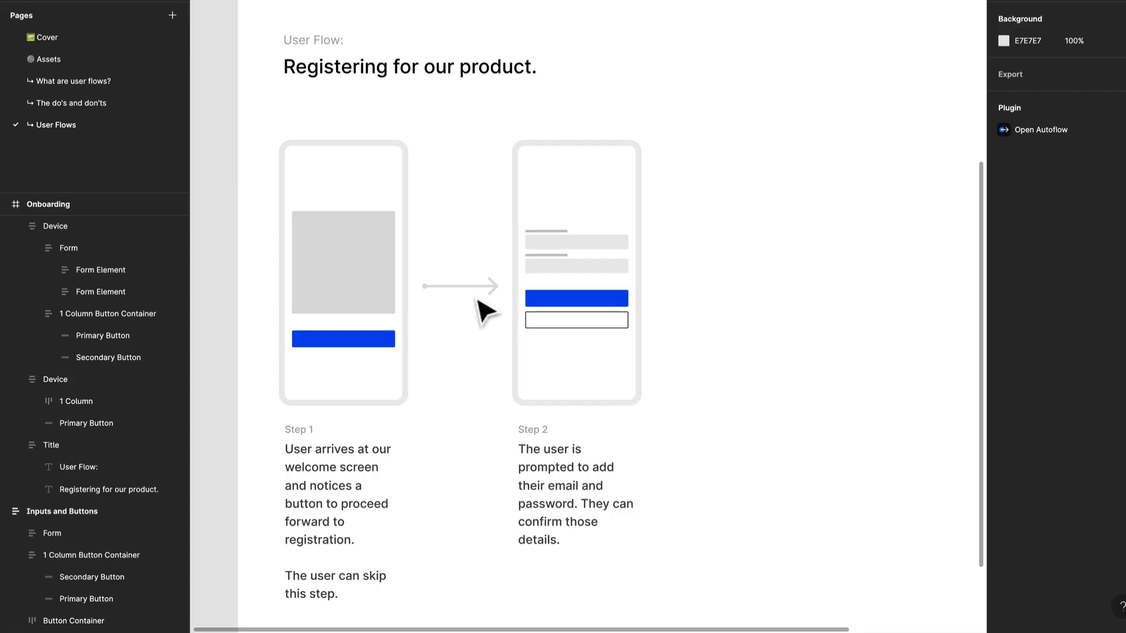
pyautogui.moveTo(480, 285); pyautogui.dragTo(719, 305)
pyautogui.moveTo(608, 578); pyautogui.dragTo(820, 389)
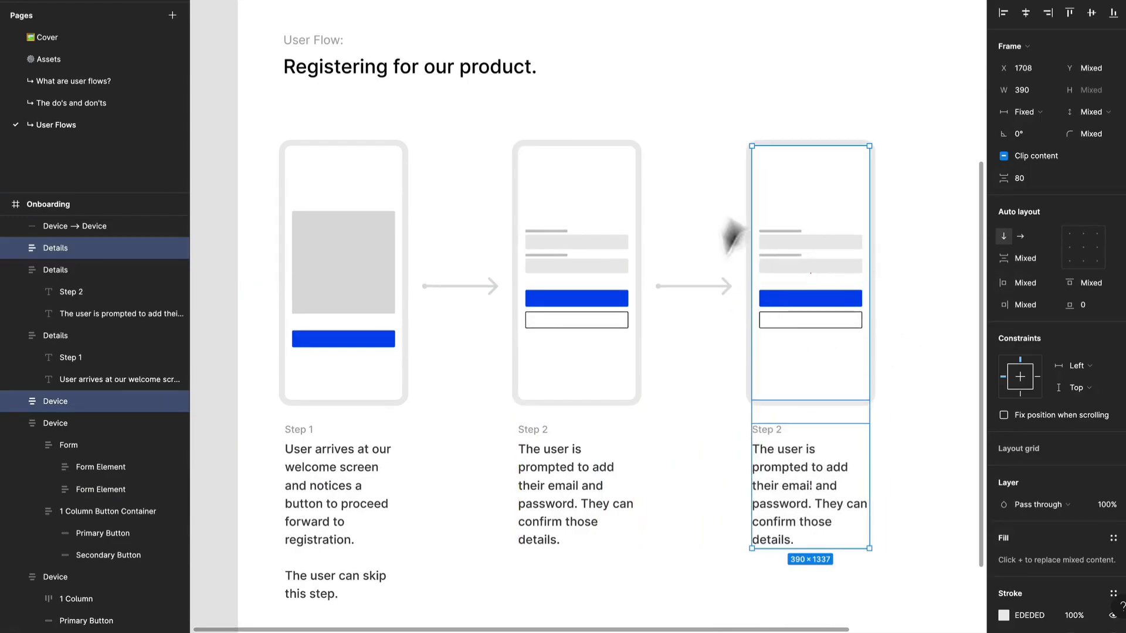
# - Widen the Onboarding frame to 4555 to make room for more devices
pyautogui.moveTo(909, 321); pyautogui.dragTo(716, 279)
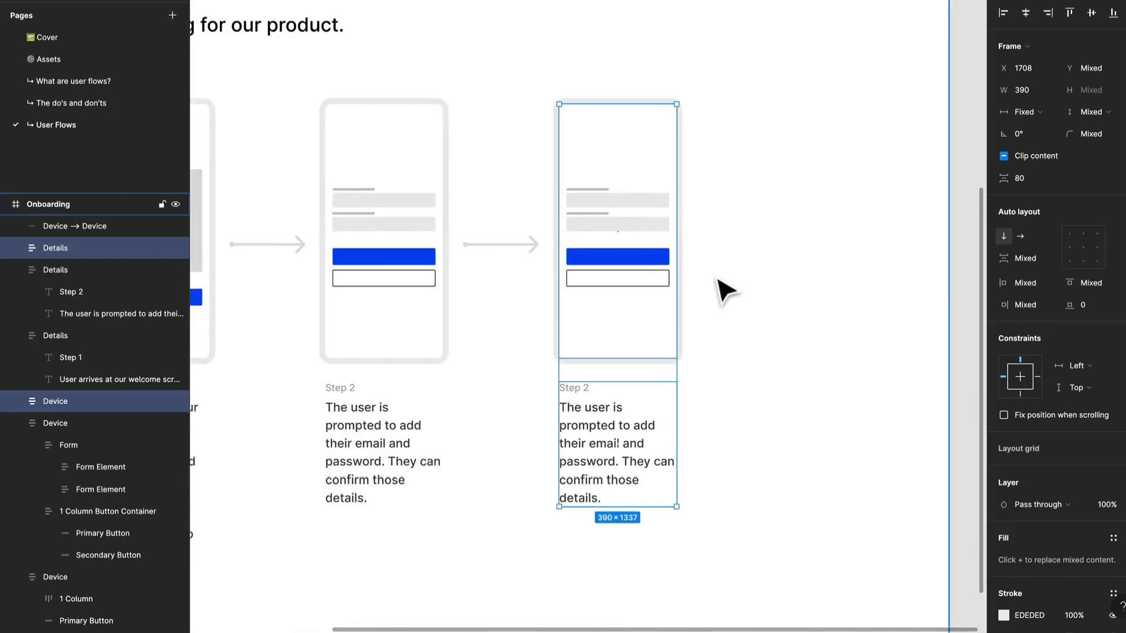
pyautogui.scroll(-4, 726, 290)
pyautogui.press('Escape')
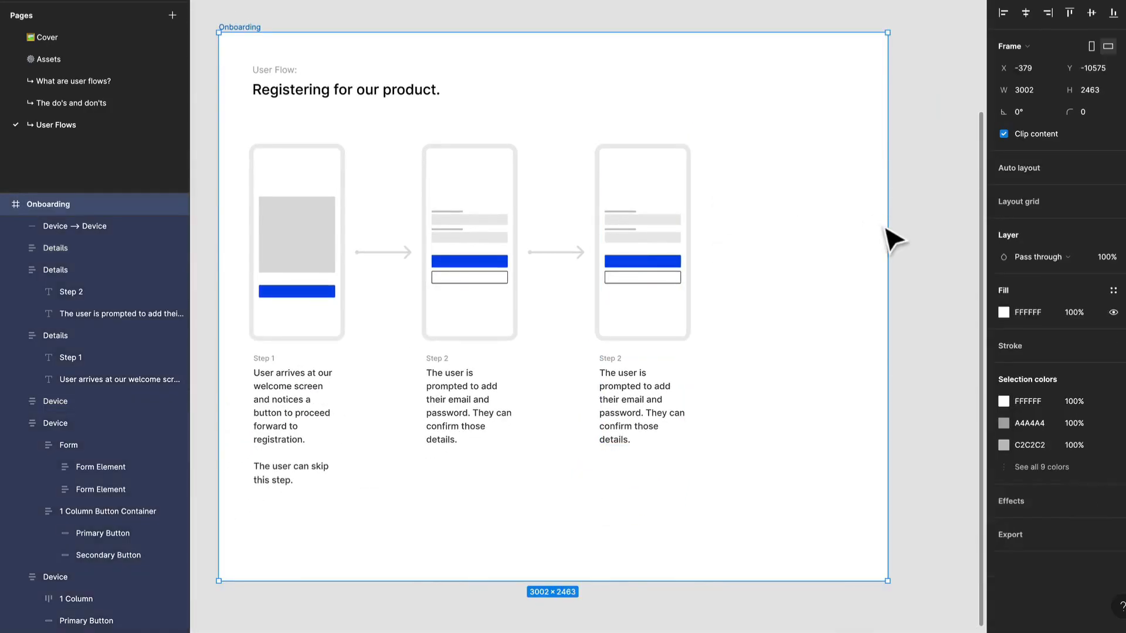
pyautogui.moveTo(884, 225); pyautogui.dragTo(953, 291)
# - Change the label under the third device to "Step 3"
pyautogui.moveTo(497, 347); pyautogui.dragTo(737, 295)
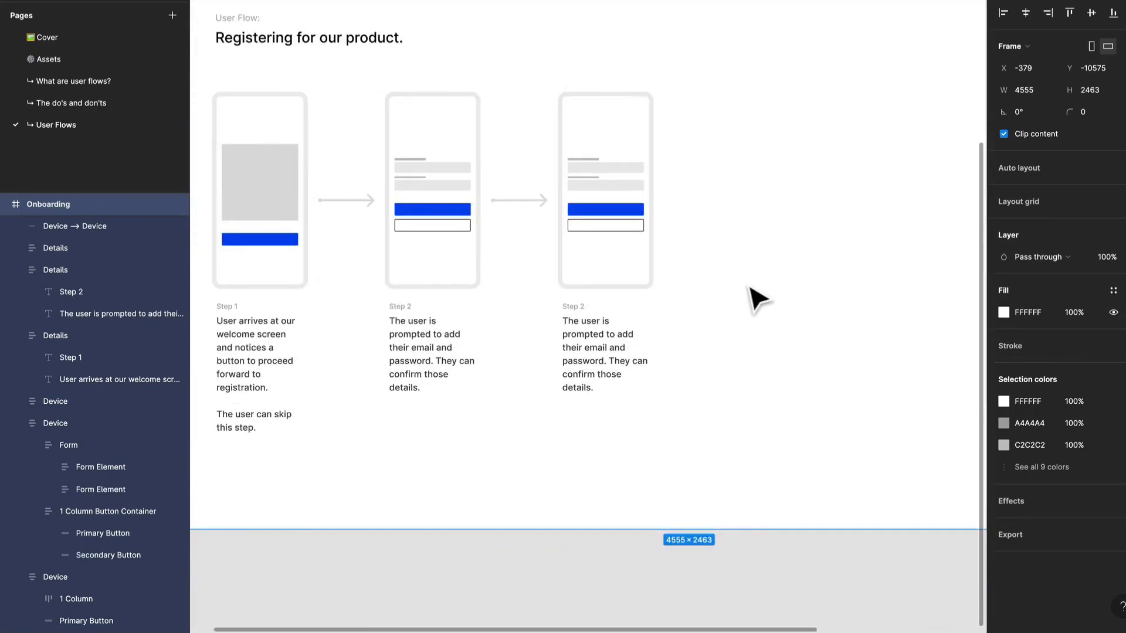
pyautogui.doubleClick(587, 307)
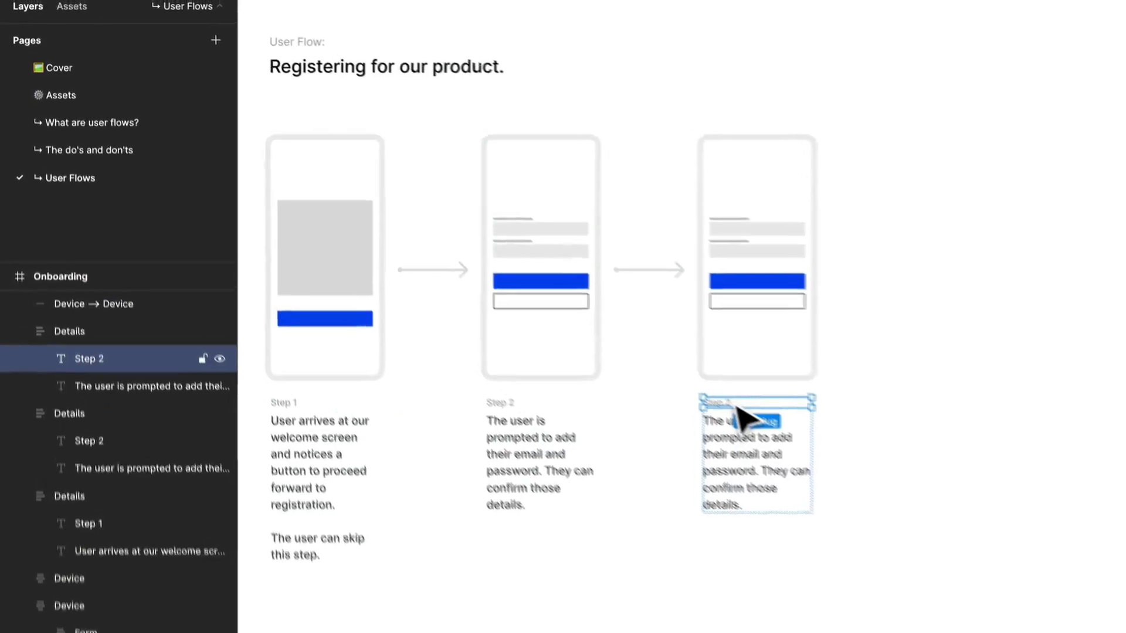
pyautogui.doubleClick(730, 398)
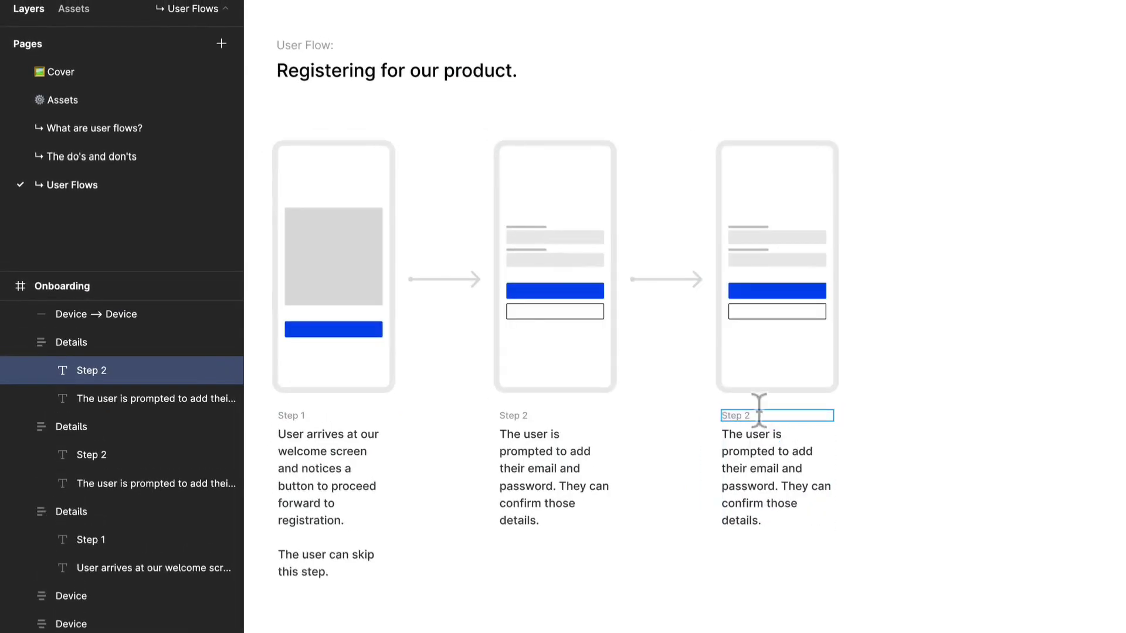
pyautogui.scroll(5, 726, 490)
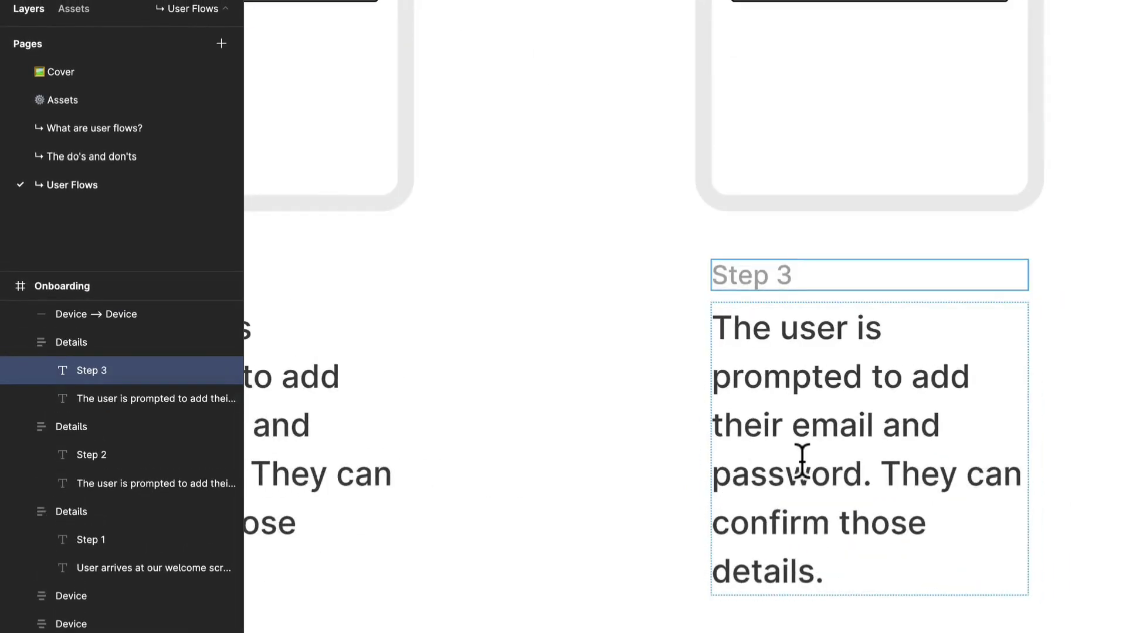
# - Replace the description under Step 3 with "The user can add a photo or skip the step."
pyautogui.doubleClick(801, 460)
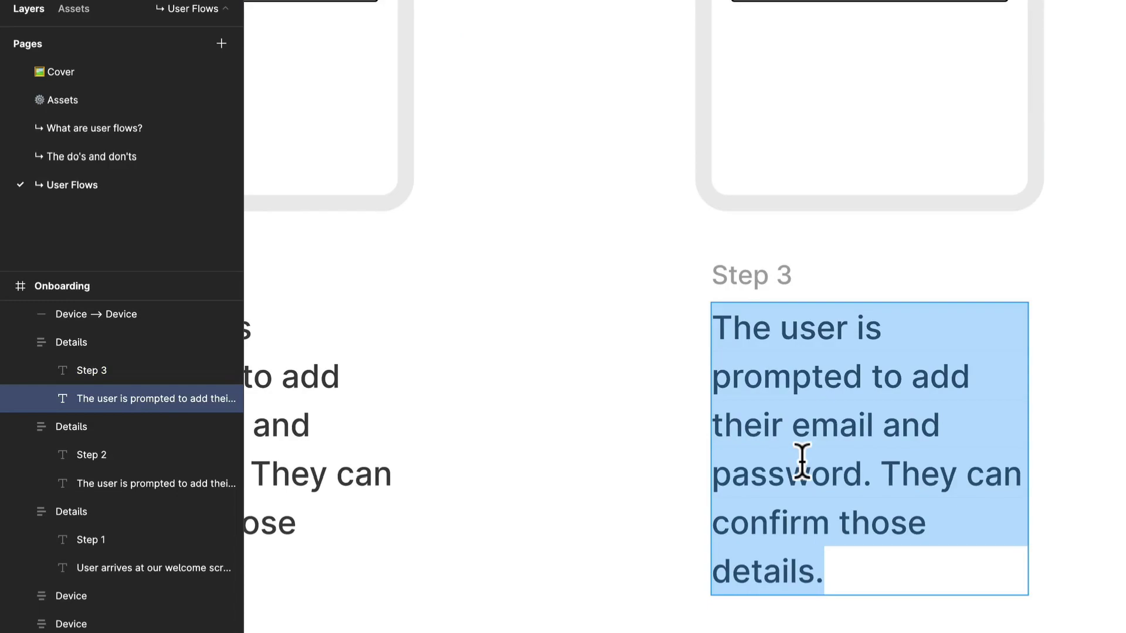
pyautogui.write('The user can')
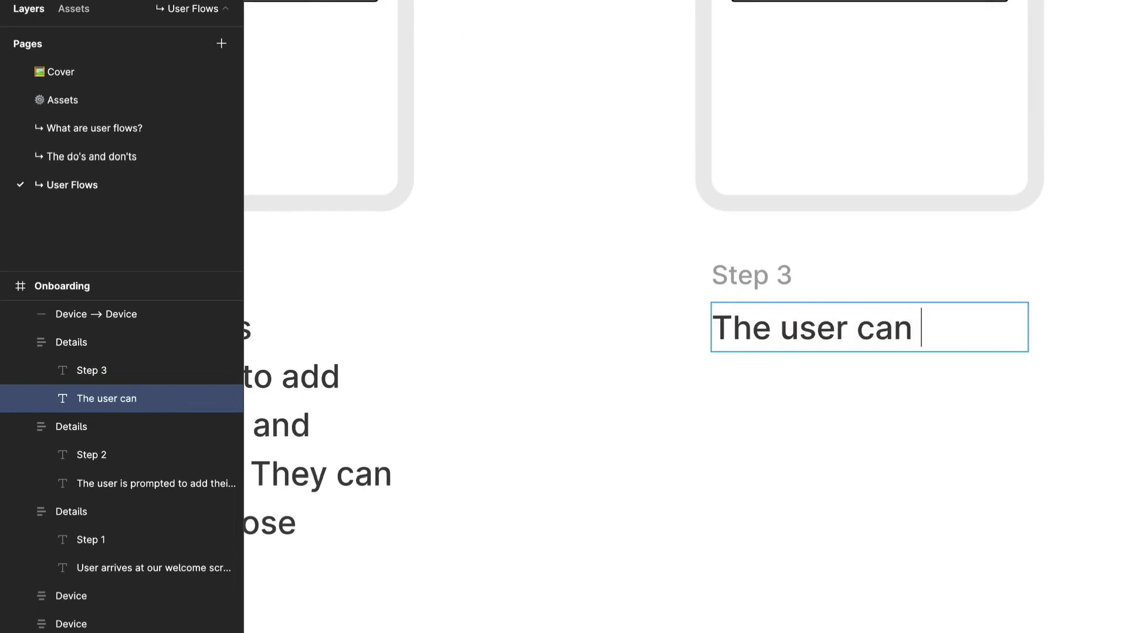
pyautogui.write(' add a ph')
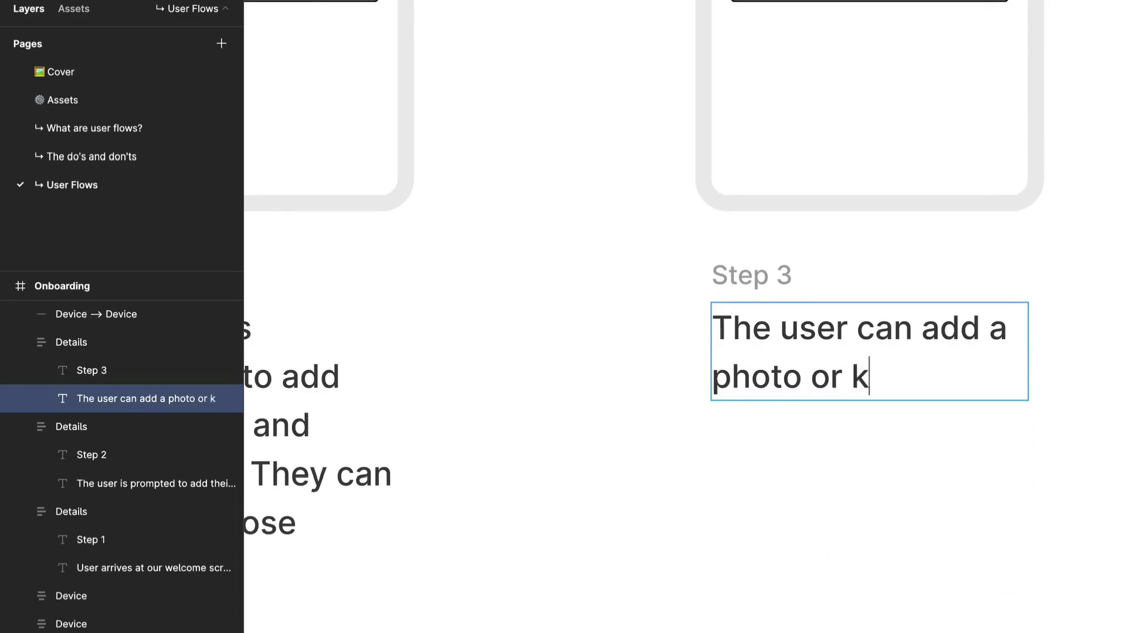
pyautogui.write('oto or skip the step.')
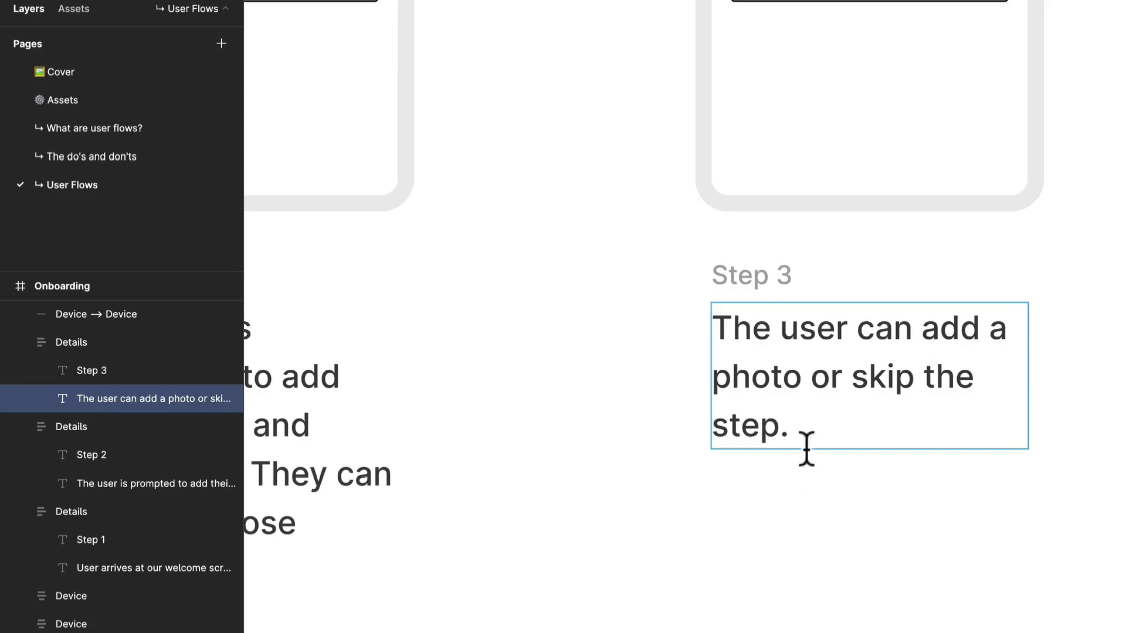
pyautogui.scroll(-5, 806, 449)
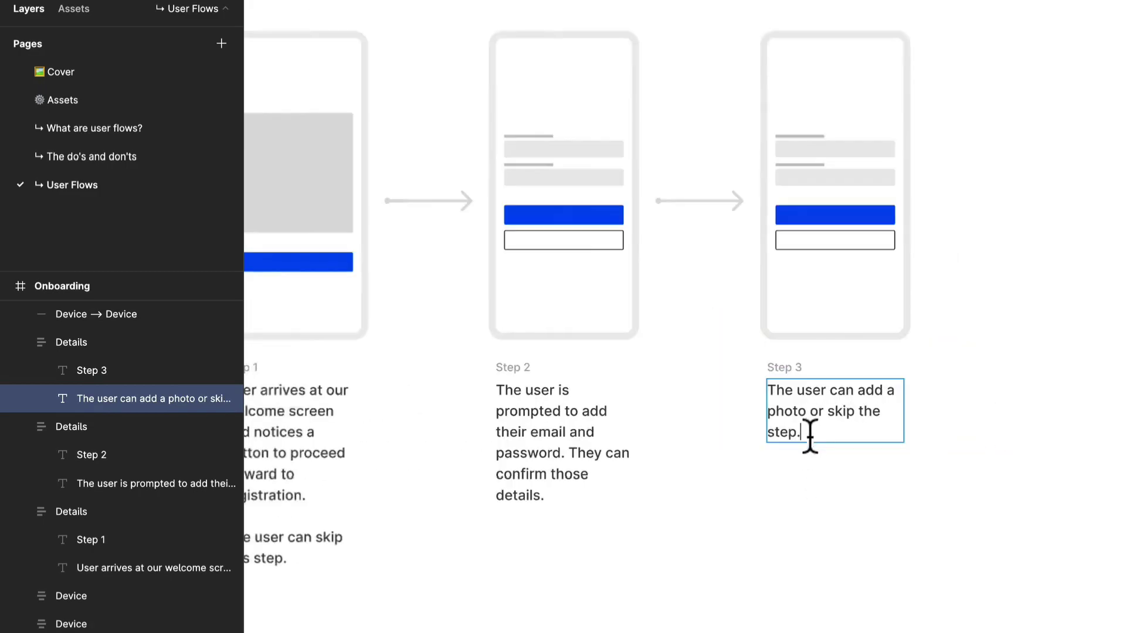
pyautogui.press('Escape')
# - Copy the grey image placeholder from the Step 1 device into the Step 3 device above its buttons, and delete the two-field form there
pyautogui.scroll(5, 942, 79)
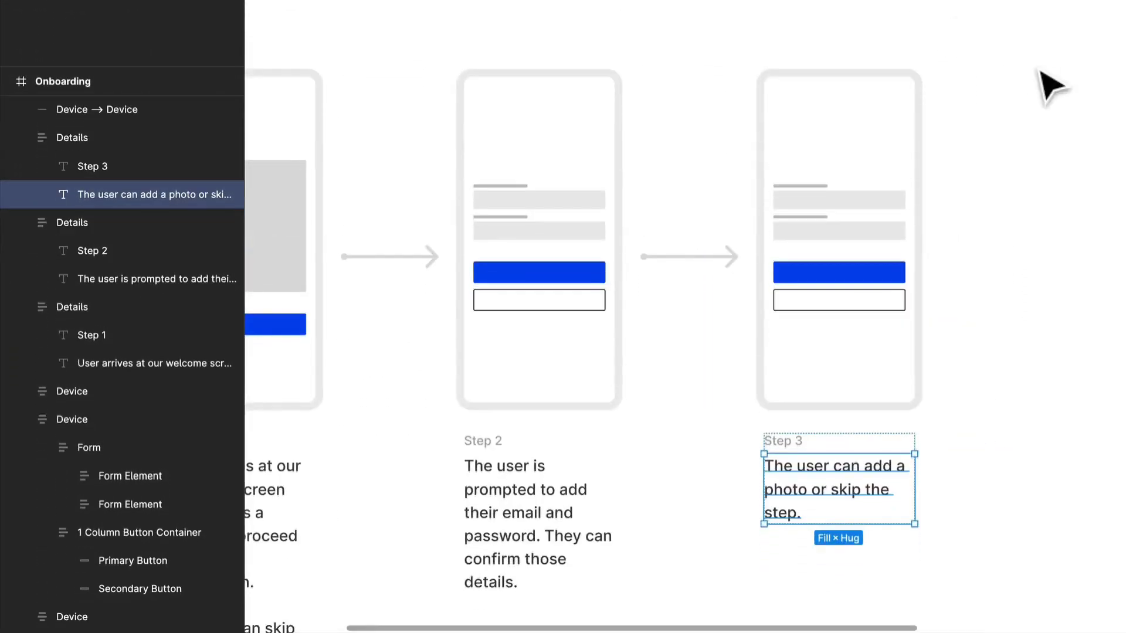
pyautogui.moveTo(1041, 138); pyautogui.dragTo(917, 195)
pyautogui.scroll(-4, 917, 195)
pyautogui.moveTo(607, 92); pyautogui.dragTo(730, 165)
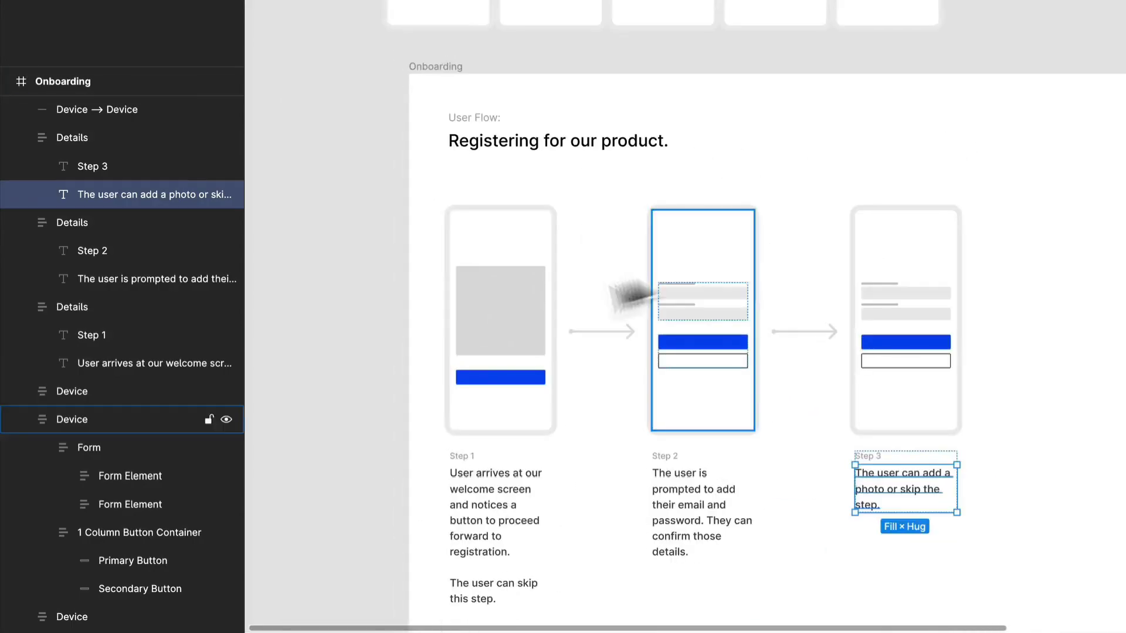
pyautogui.click(535, 308)
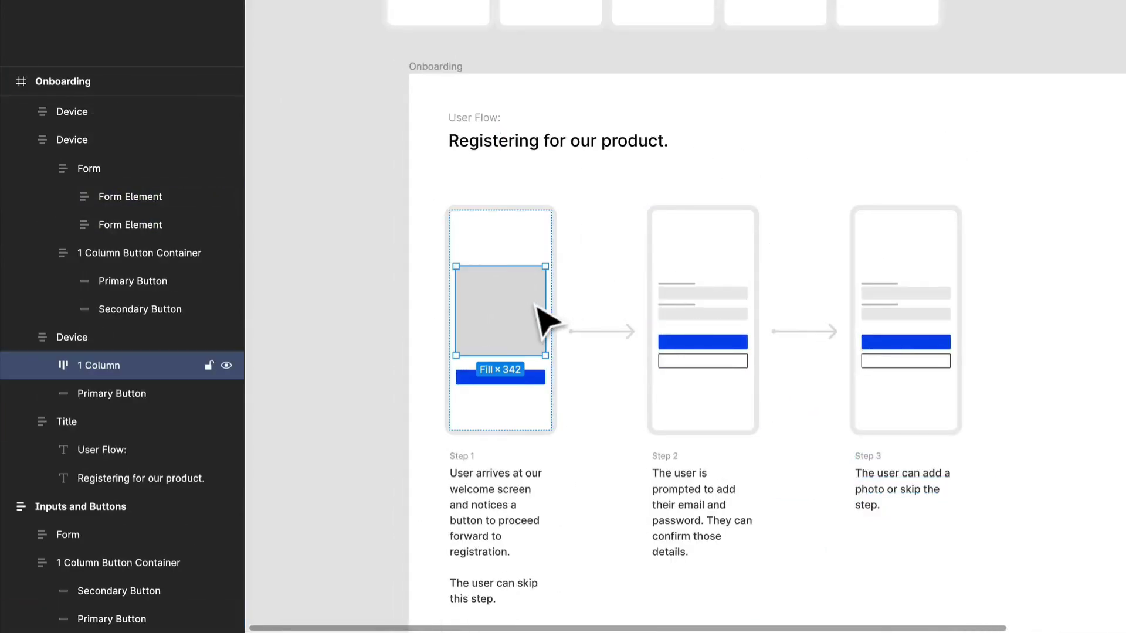
pyautogui.click(944, 312)
pyautogui.hotkey('ctrl', 'v')
pyautogui.press('Up')
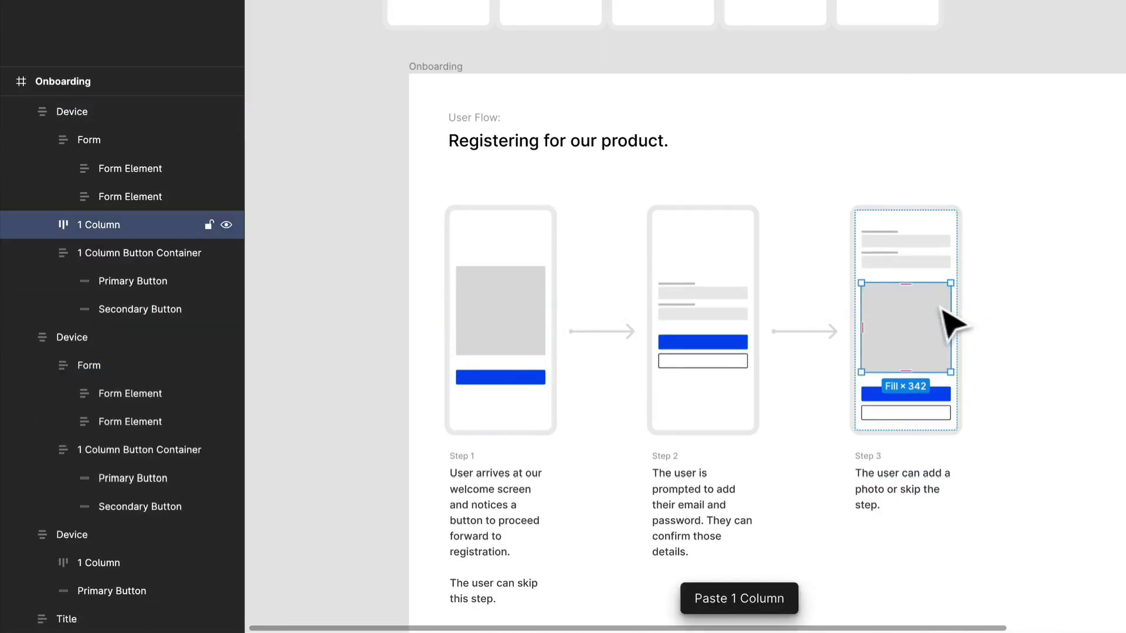
pyautogui.click(947, 271)
pyautogui.press('Delete')
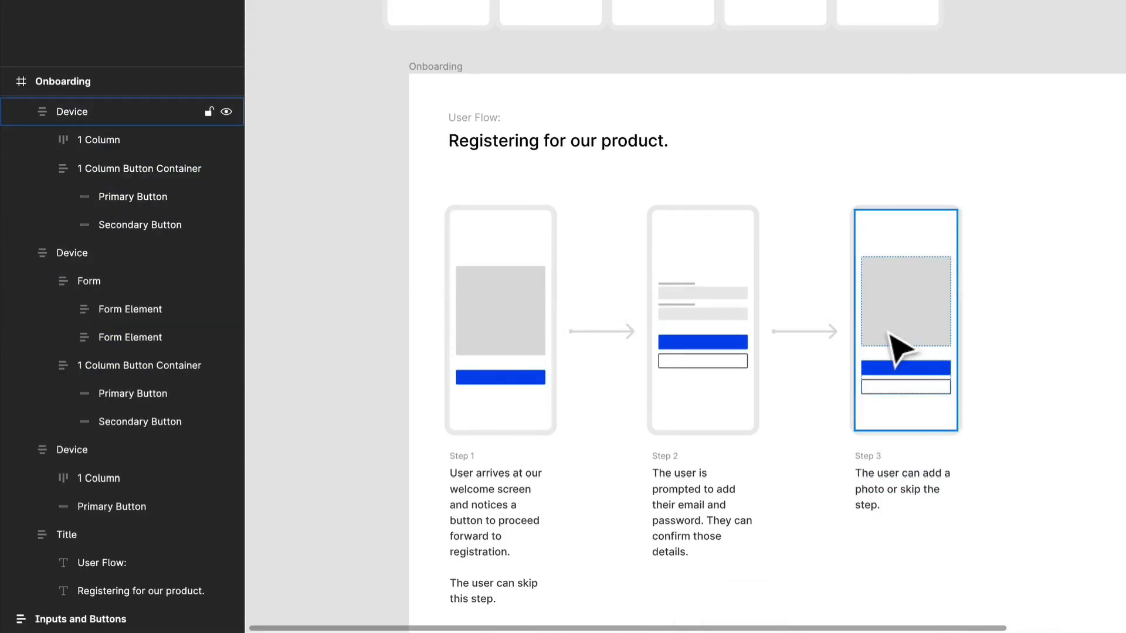
# - Shrink the grey image placeholder in the Step 3 device to about 173 × 179
pyautogui.click(895, 346)
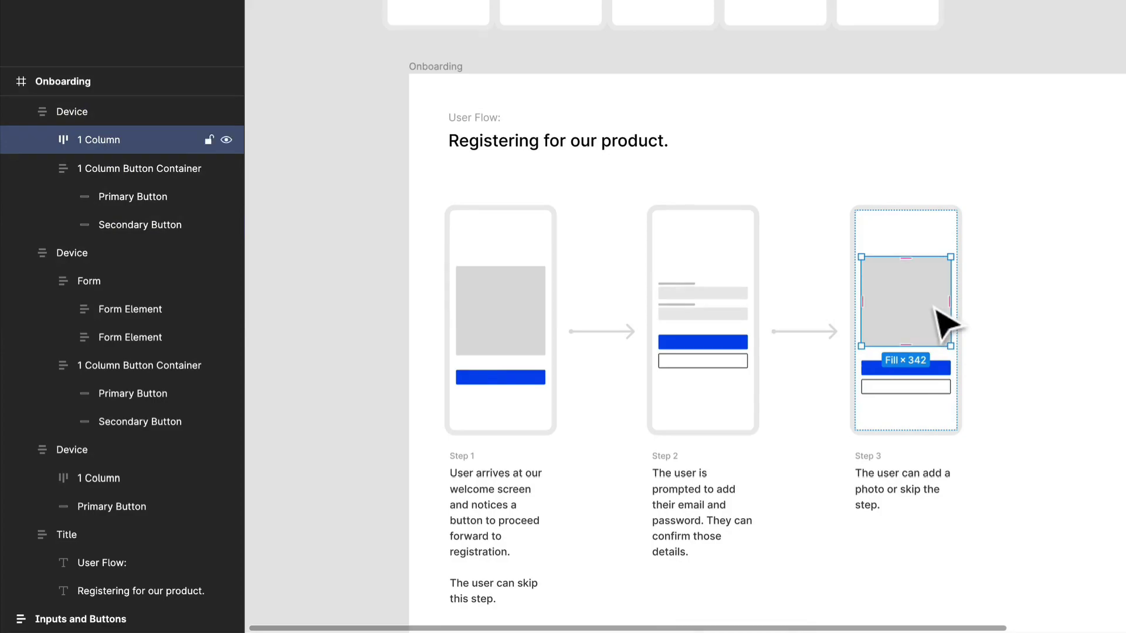
pyautogui.press('Delete')
pyautogui.hotkey('ctrl', 'z')
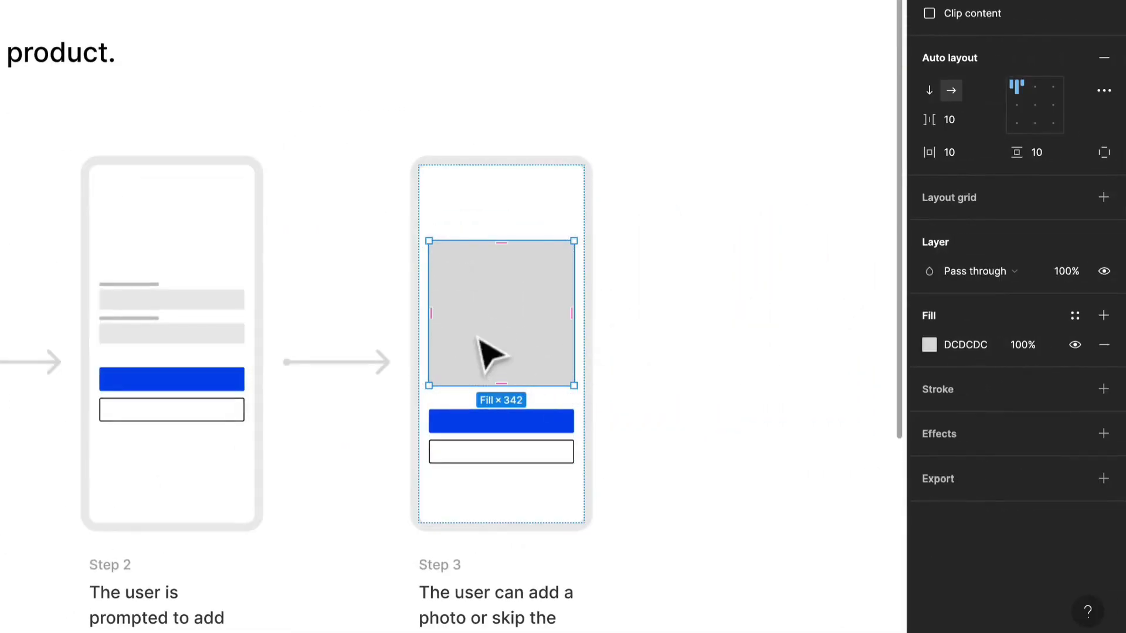
pyautogui.moveTo(528, 385); pyautogui.dragTo(514, 346)
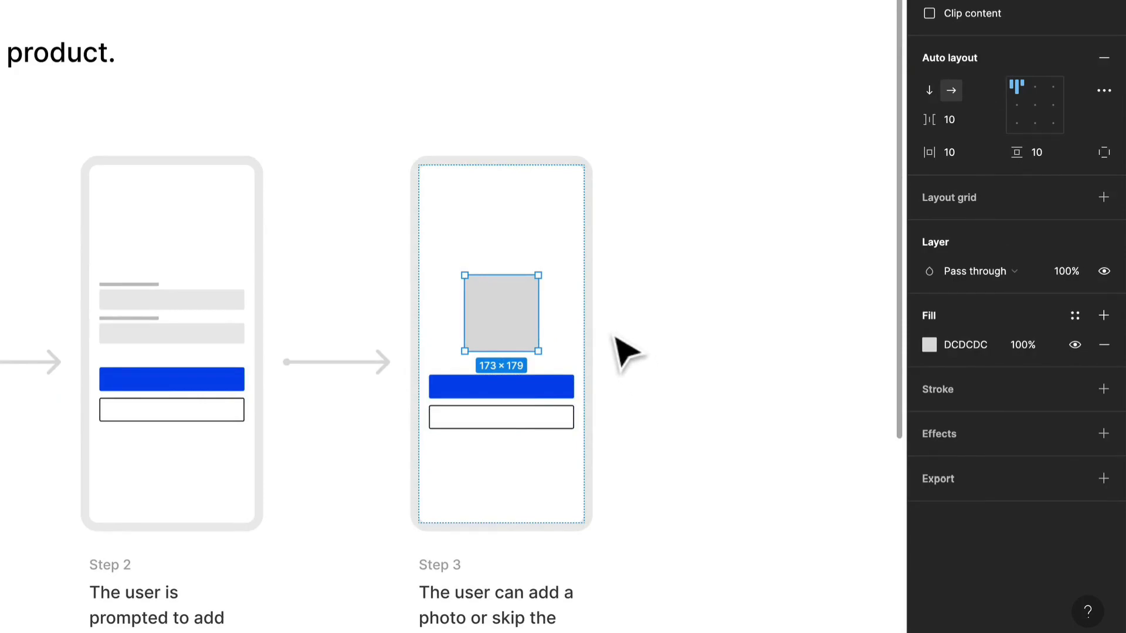
pyautogui.click(717, 381)
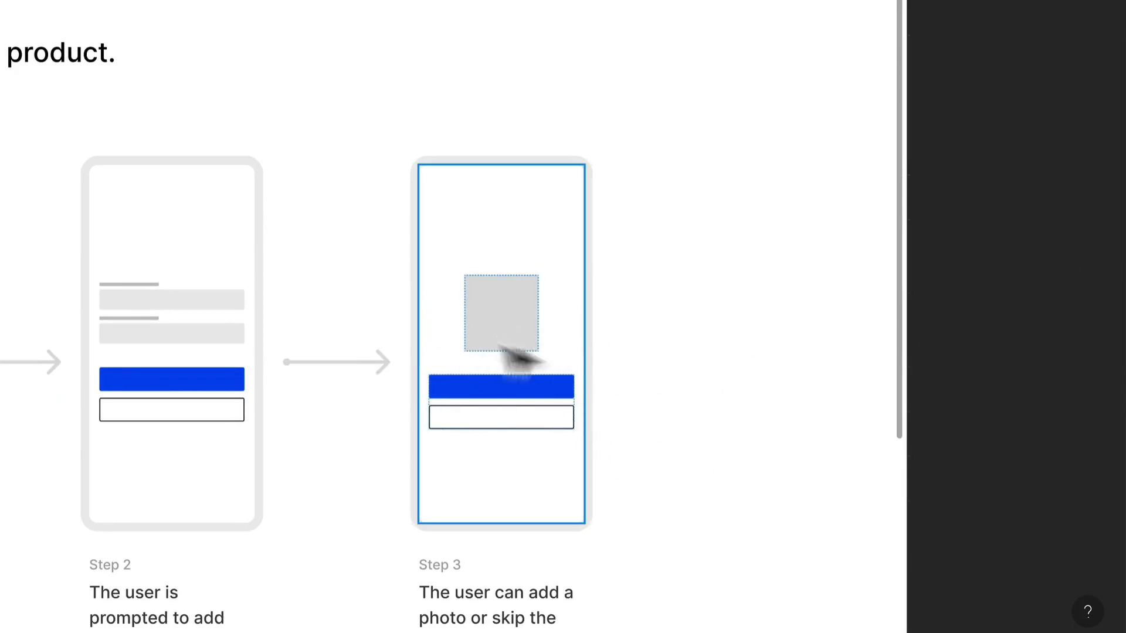
# - Set the Step 3 device's auto layout alignment to centre so the small image placeholder sits in the middle
pyautogui.click(505, 321)
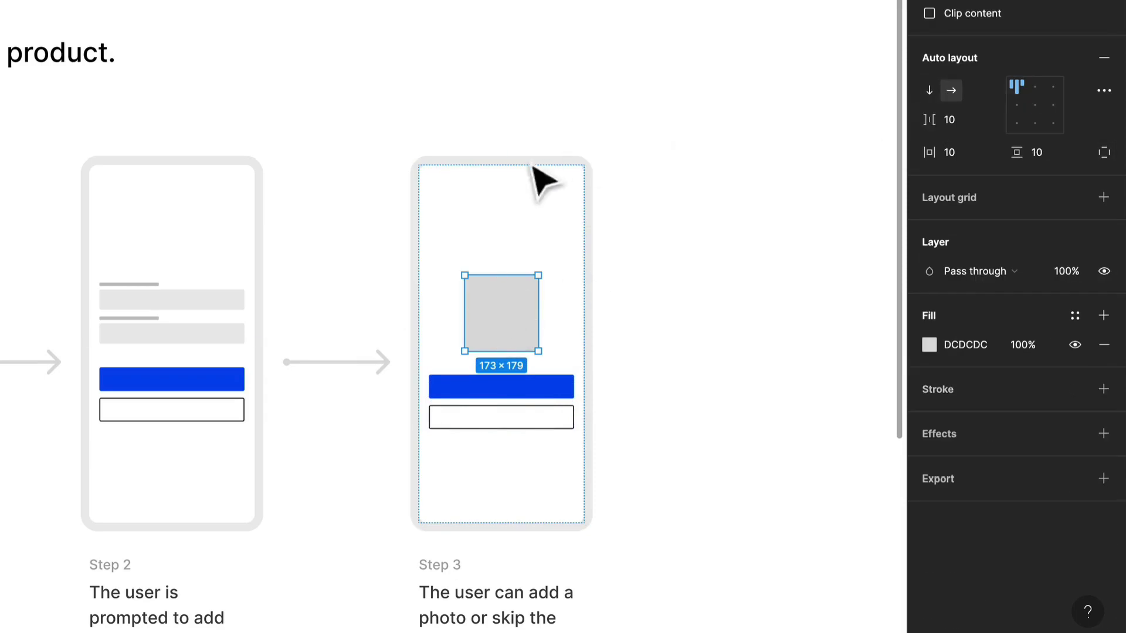
pyautogui.click(518, 231)
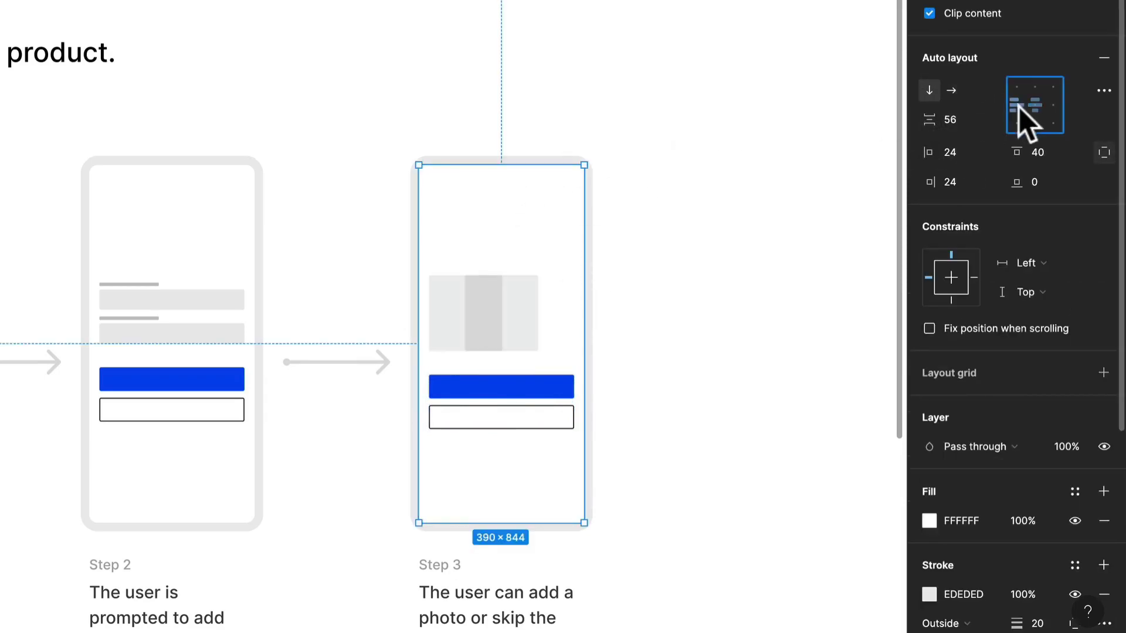
pyautogui.click(1049, 107)
pyautogui.click(1034, 106)
pyautogui.scroll(-3, 674, 319)
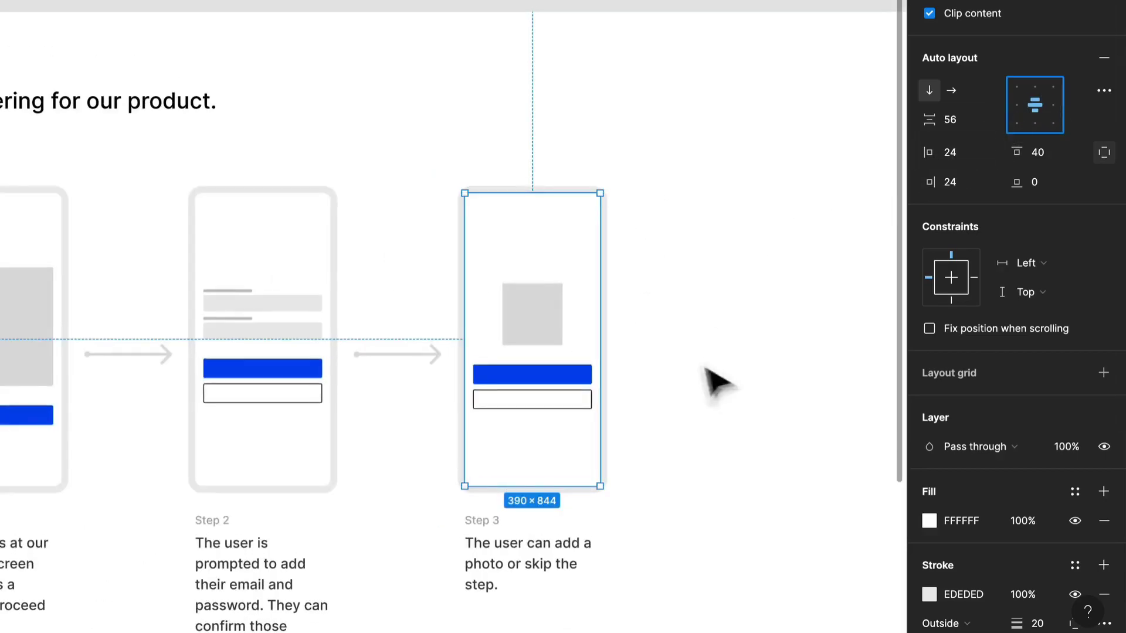
pyautogui.scroll(-5, 725, 387)
pyautogui.hscroll(5, 725, 387)
pyautogui.click(472, 482)
pyautogui.moveTo(461, 478); pyautogui.dragTo(689, 243)
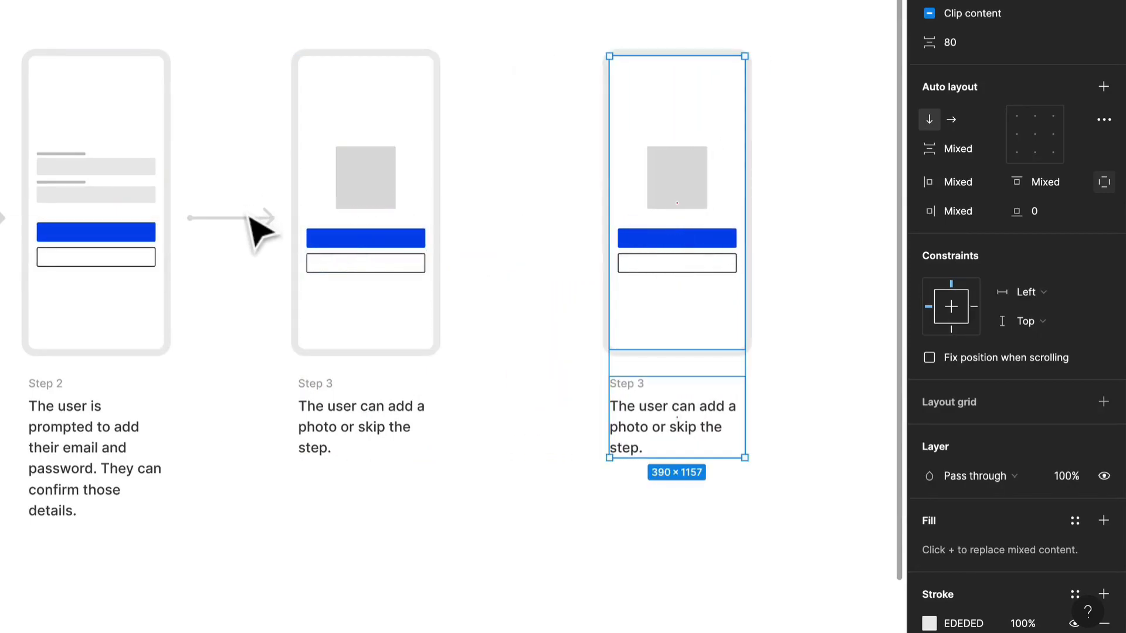
pyautogui.hotkey('ctrl', 'z')
# - Duplicate the Step 3 device with its description and incoming arrow, and place the copy after Step 3 at matching spacing
pyautogui.moveTo(410, 509); pyautogui.dragTo(213, 199)
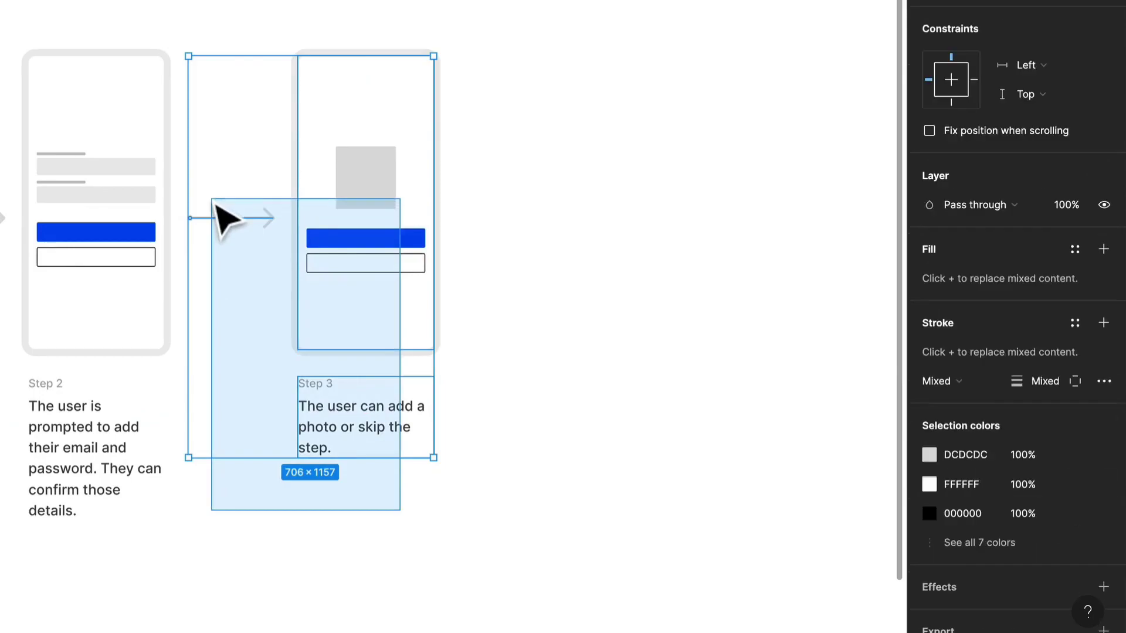
pyautogui.hotkey('ctrl', 'd')
pyautogui.moveTo(646, 284); pyautogui.dragTo(639, 281)
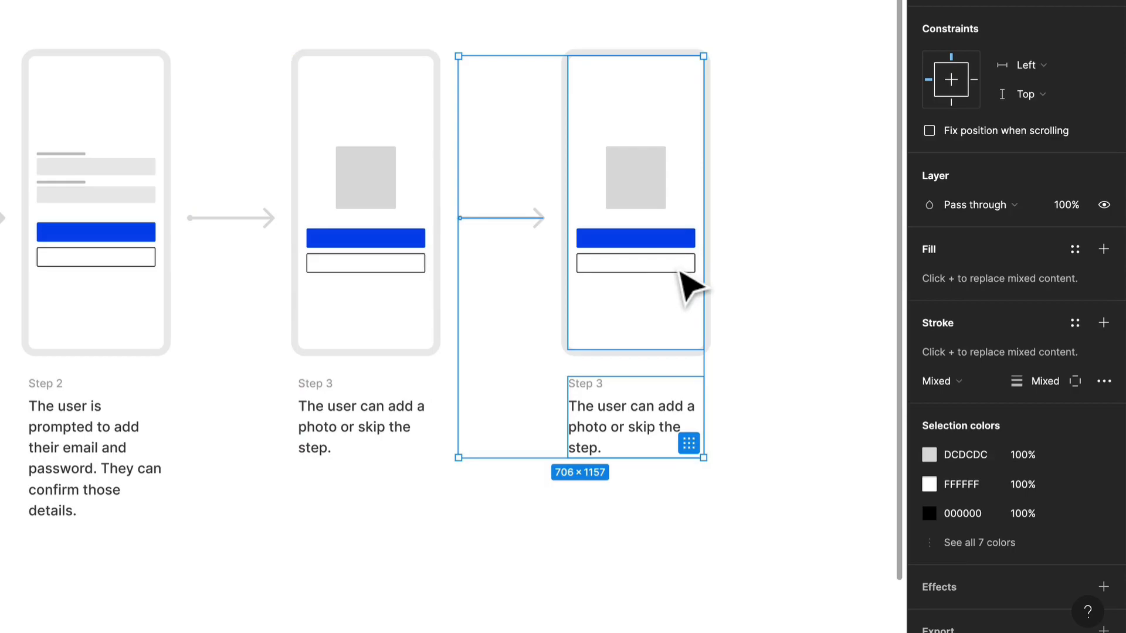
# - Change the step label under the duplicated device to "Step 4"
pyautogui.click(598, 385)
pyautogui.doubleClick(599, 388)
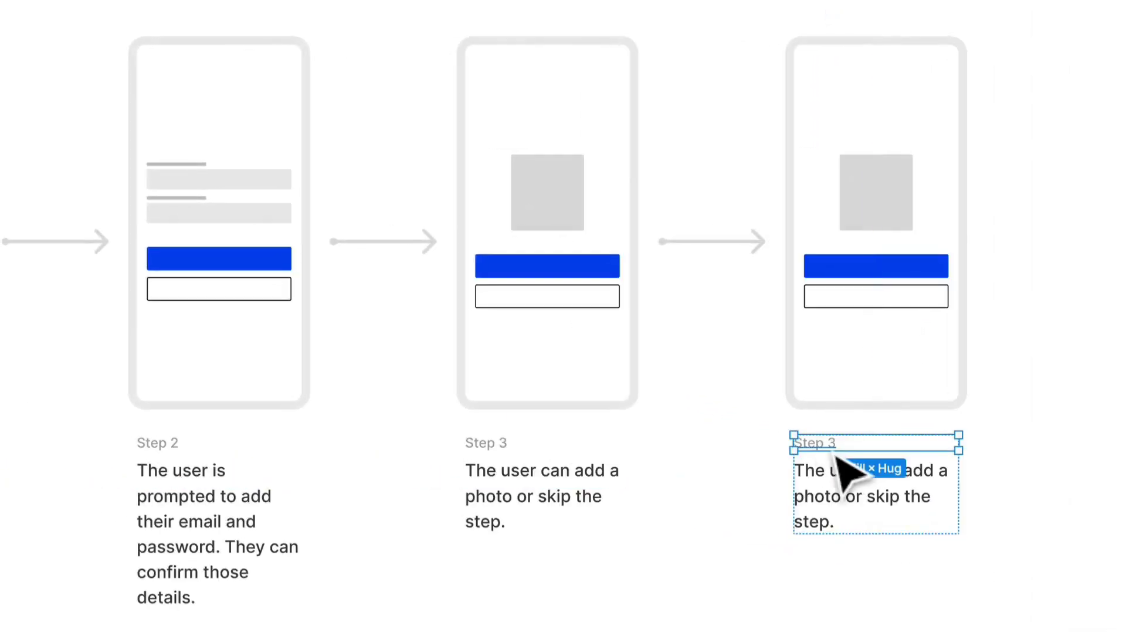
pyautogui.doubleClick(832, 448)
pyautogui.click(852, 445)
pyautogui.press('BackSpace')
pyautogui.write('4')
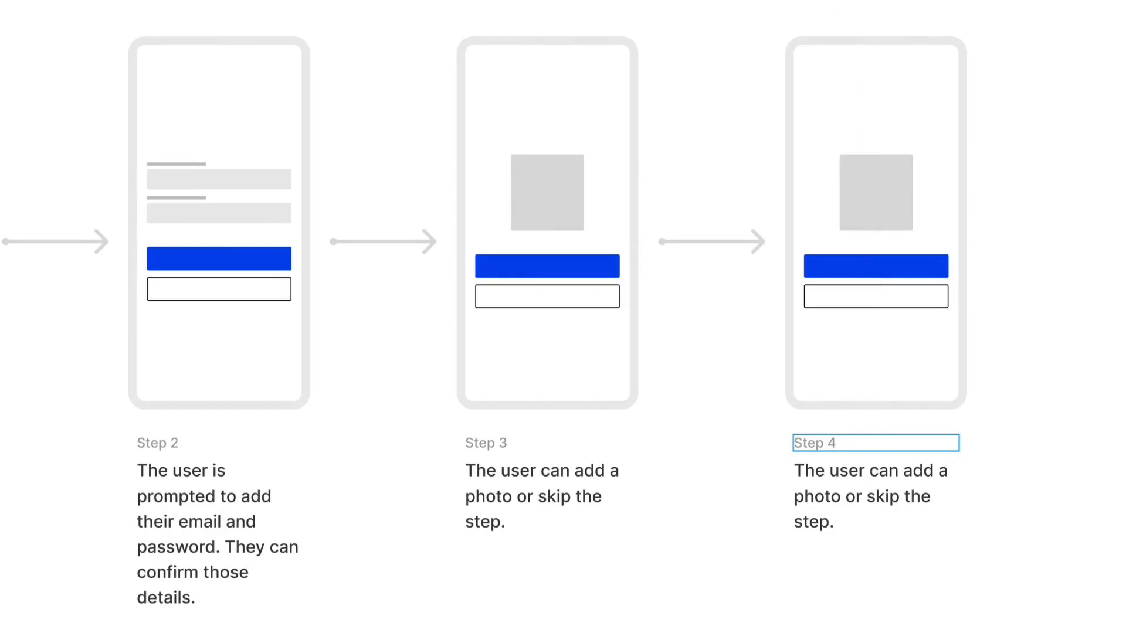
# - Replace the description under Step 4 with "The user can pick interests and hobbies to personalize their shopping experience."
pyautogui.doubleClick(827, 495)
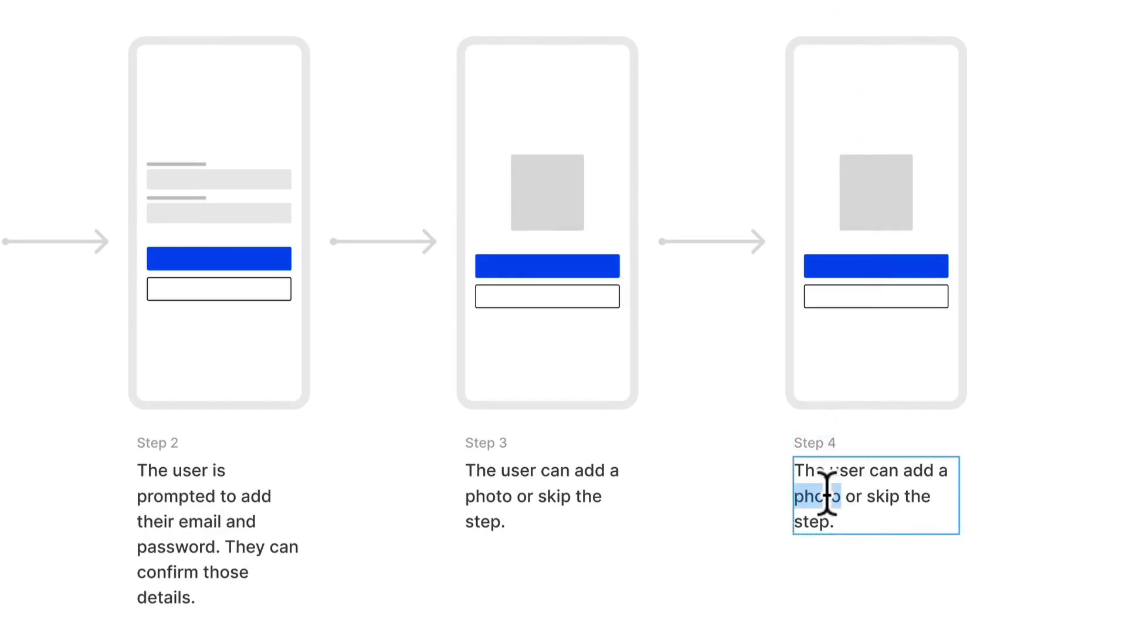
pyautogui.click(827, 495)
pyautogui.write('The user can pick')
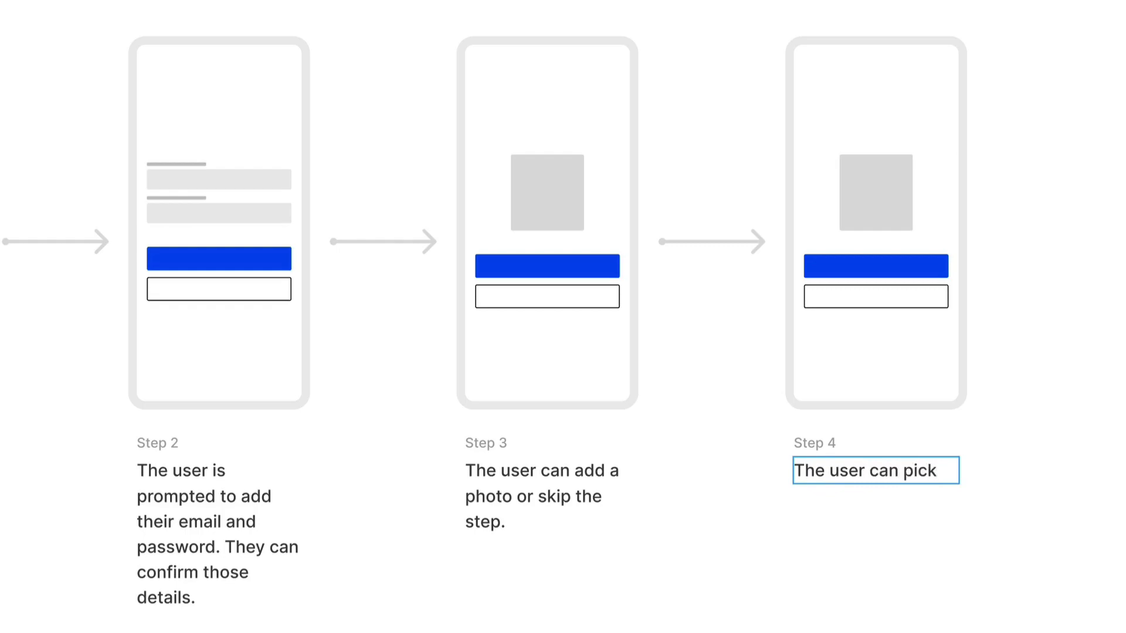
pyautogui.write('inter')
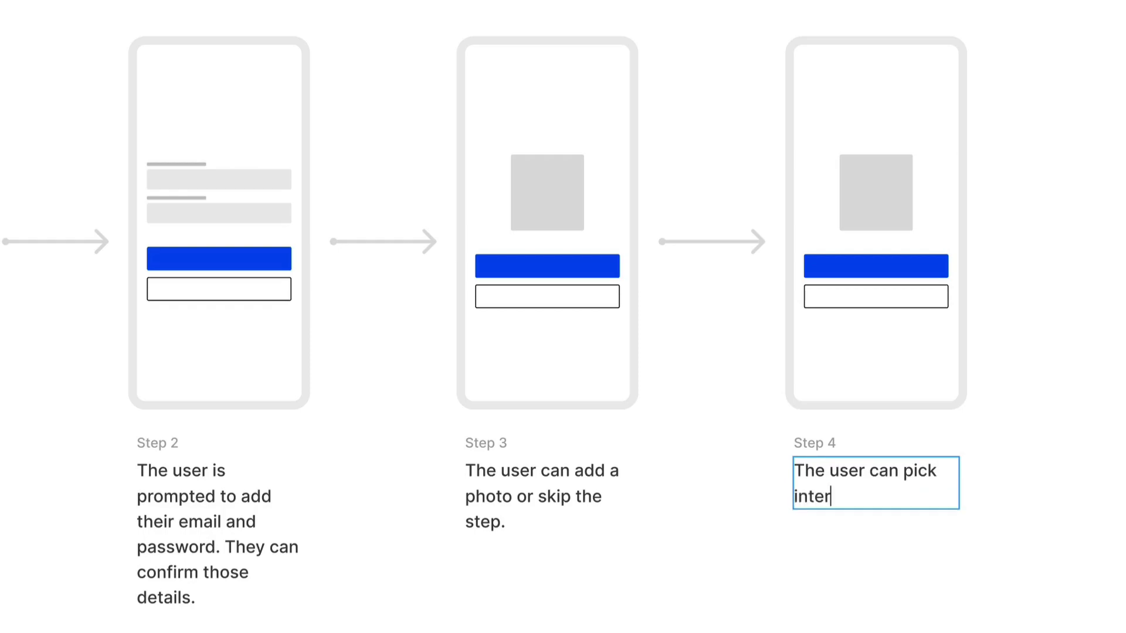
pyautogui.write('ests and hob')
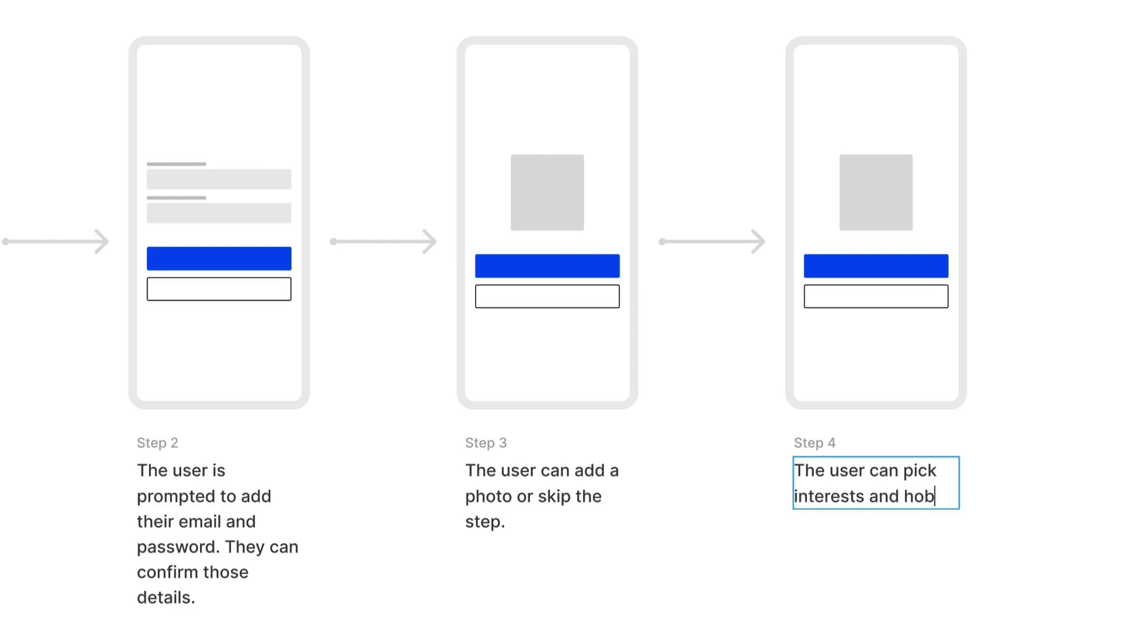
pyautogui.write('bies to personal')
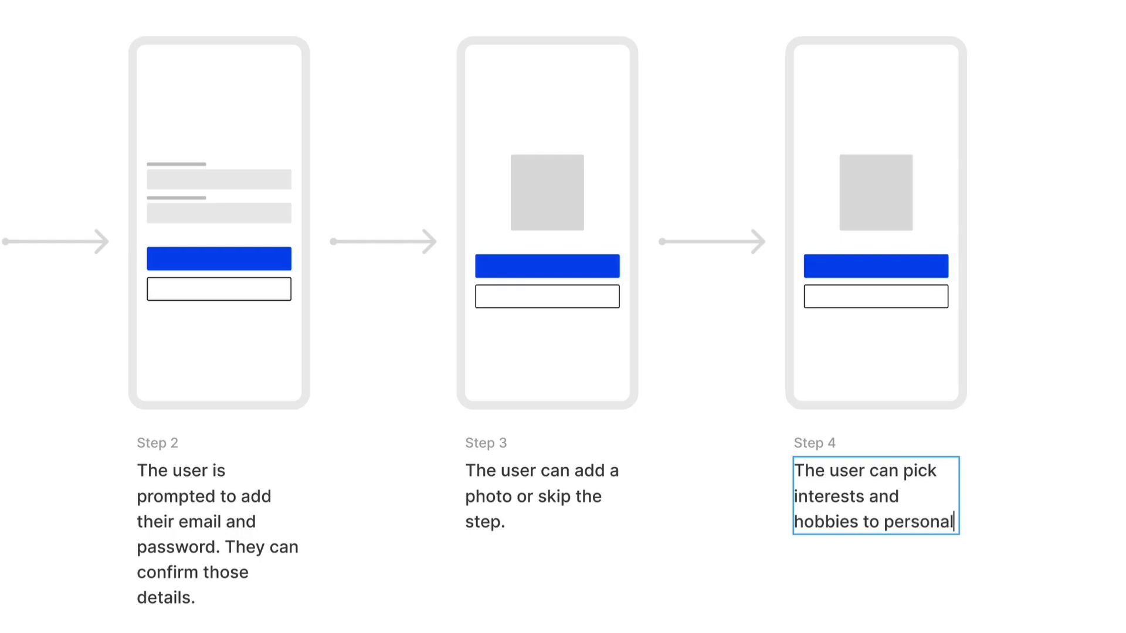
pyautogui.write('ize their sh')
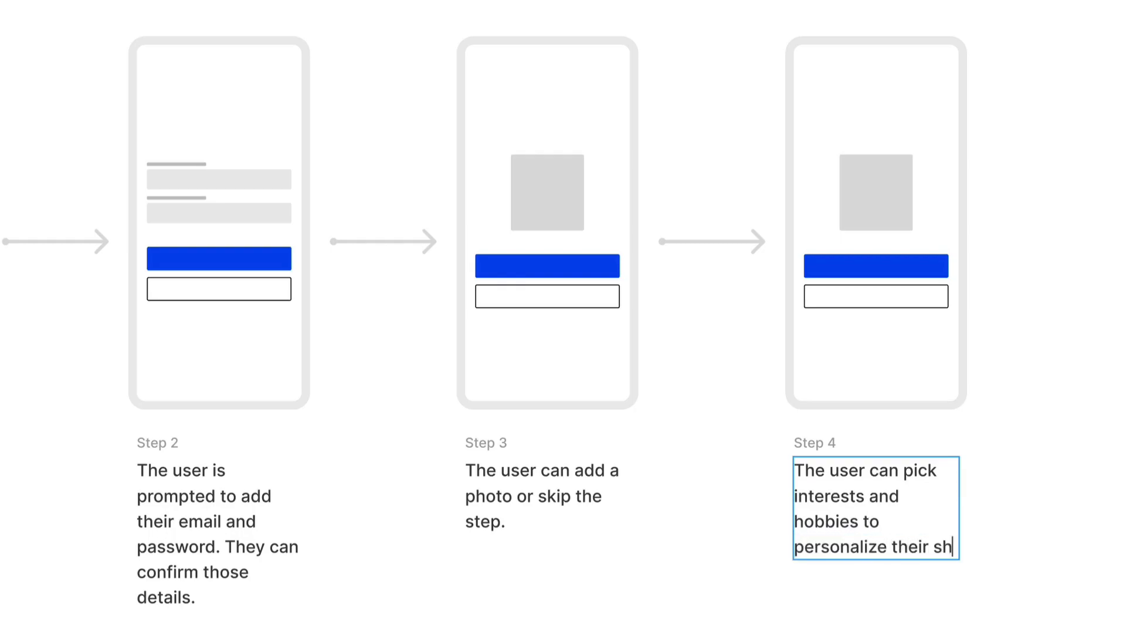
pyautogui.write('opping experie')
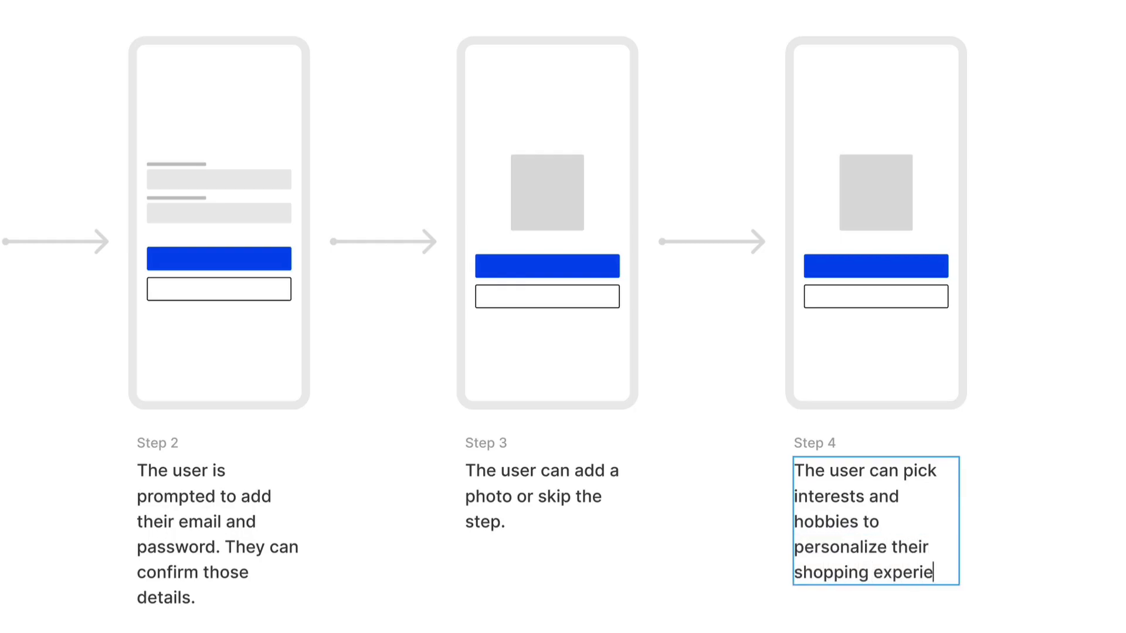
pyautogui.write('nce.')
pyautogui.press('Escape')
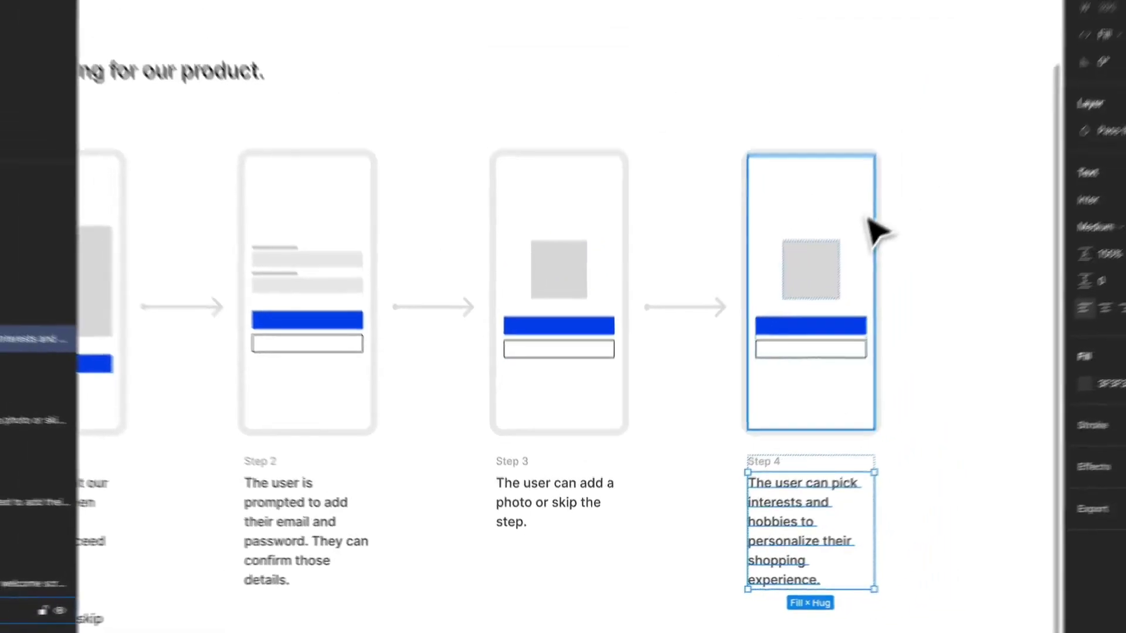
# - Copy the captioned two-column block from 2 Column Images into the Step 4 device above its buttons, and delete the grey placeholder and outlined button there
pyautogui.scroll(-3, 952, 114)
pyautogui.click(490, 103)
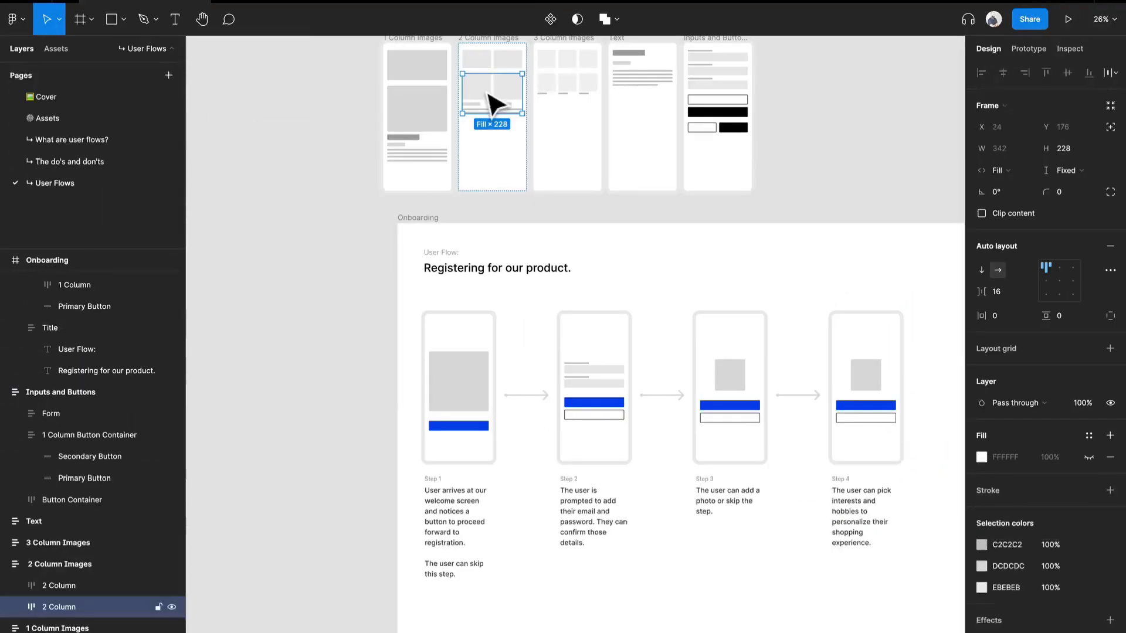
pyautogui.hscroll(3, 842, 316)
pyautogui.scroll(-2, 842, 317)
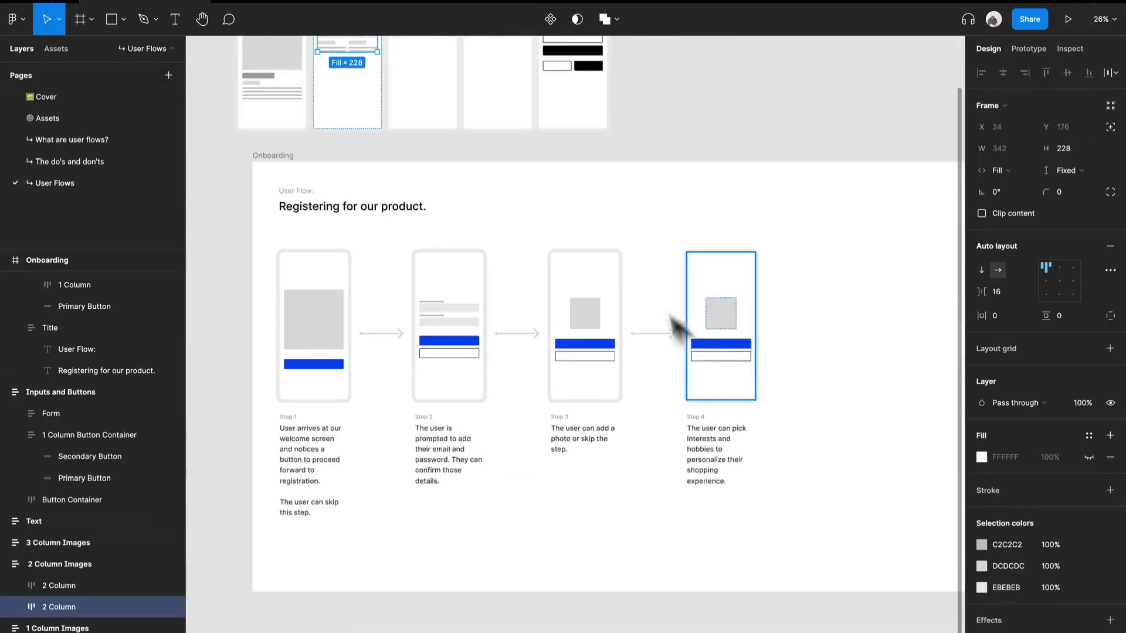
pyautogui.scroll(3, 666, 377)
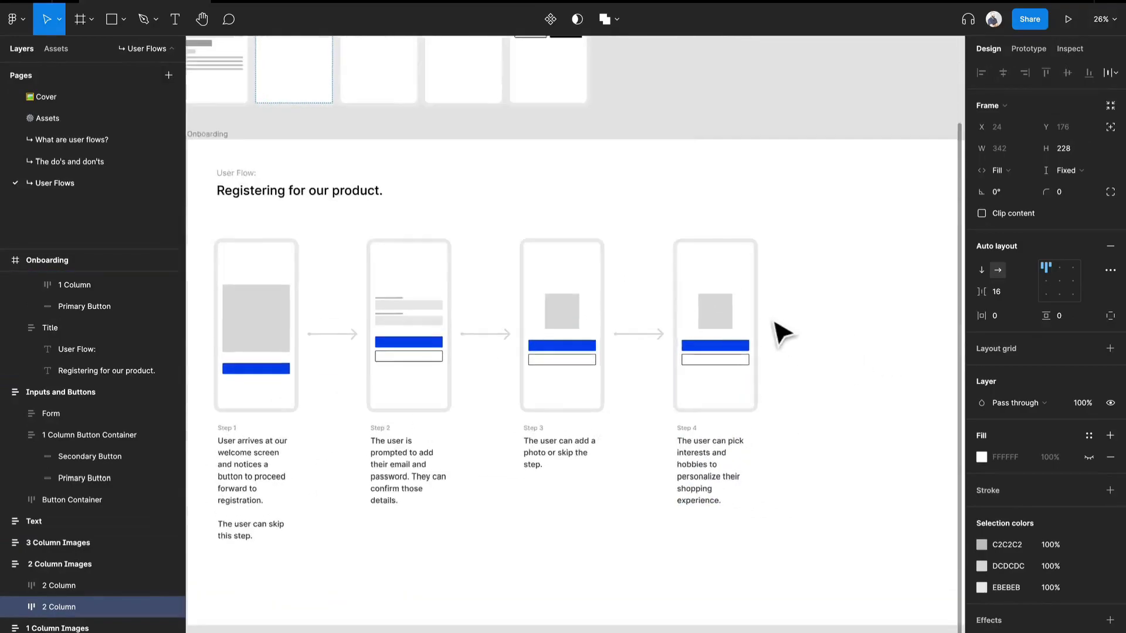
pyautogui.click(613, 309)
pyautogui.hotkey('ctrl', 'v')
pyautogui.press('Up')
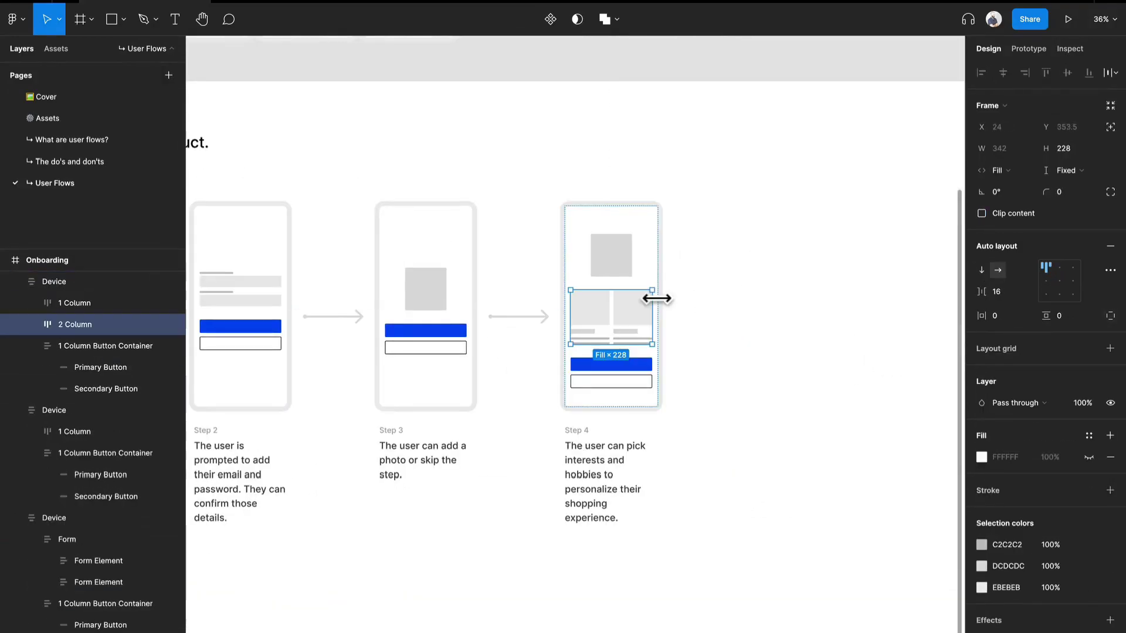
pyautogui.click(613, 261)
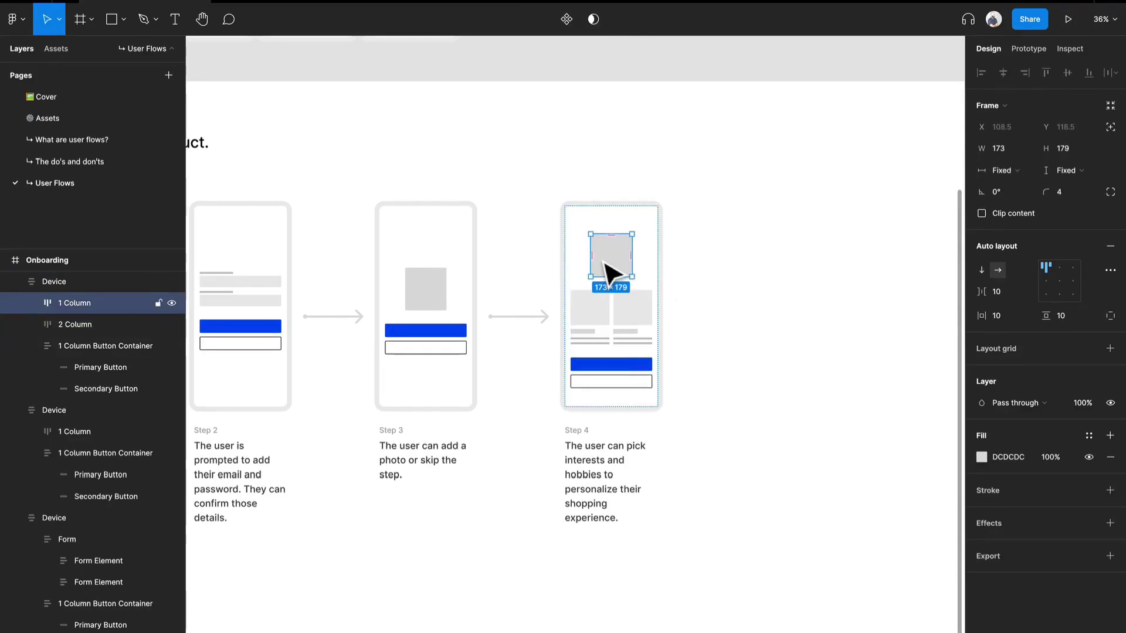
pyautogui.press('Delete')
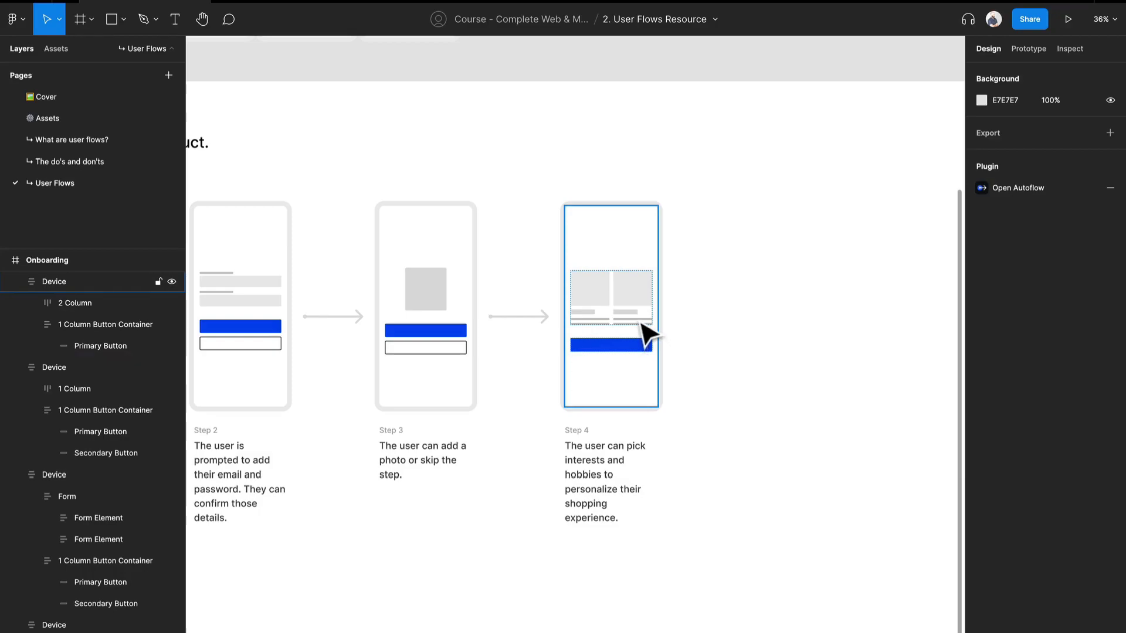
# - Copy the captioned block from the 1 Column Images frame into the Step 4 device and move it above the two-column block
pyautogui.scroll(8, 351, 221)
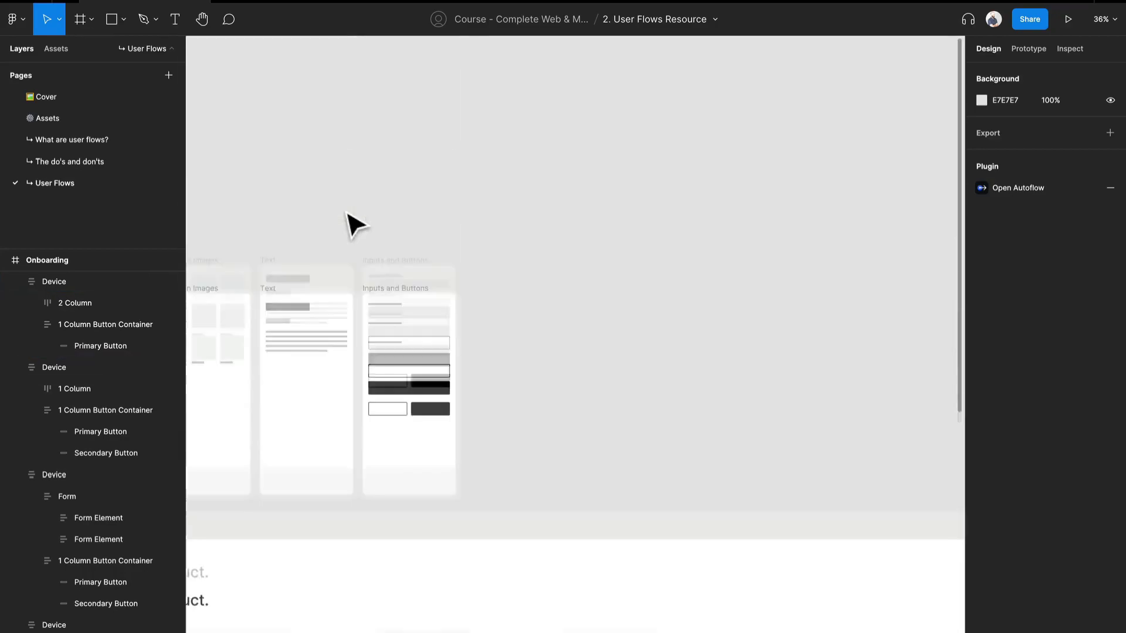
pyautogui.moveTo(369, 322); pyautogui.dragTo(482, 253)
pyautogui.moveTo(337, 301); pyautogui.dragTo(527, 237)
pyautogui.click(291, 340)
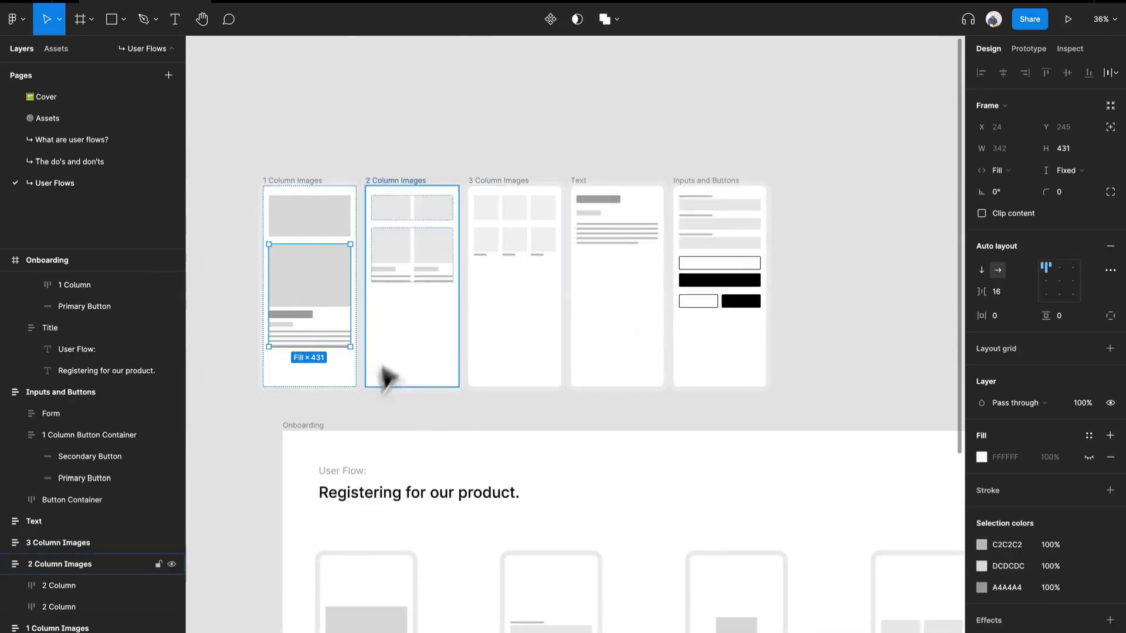
pyautogui.moveTo(753, 513); pyautogui.dragTo(511, 204)
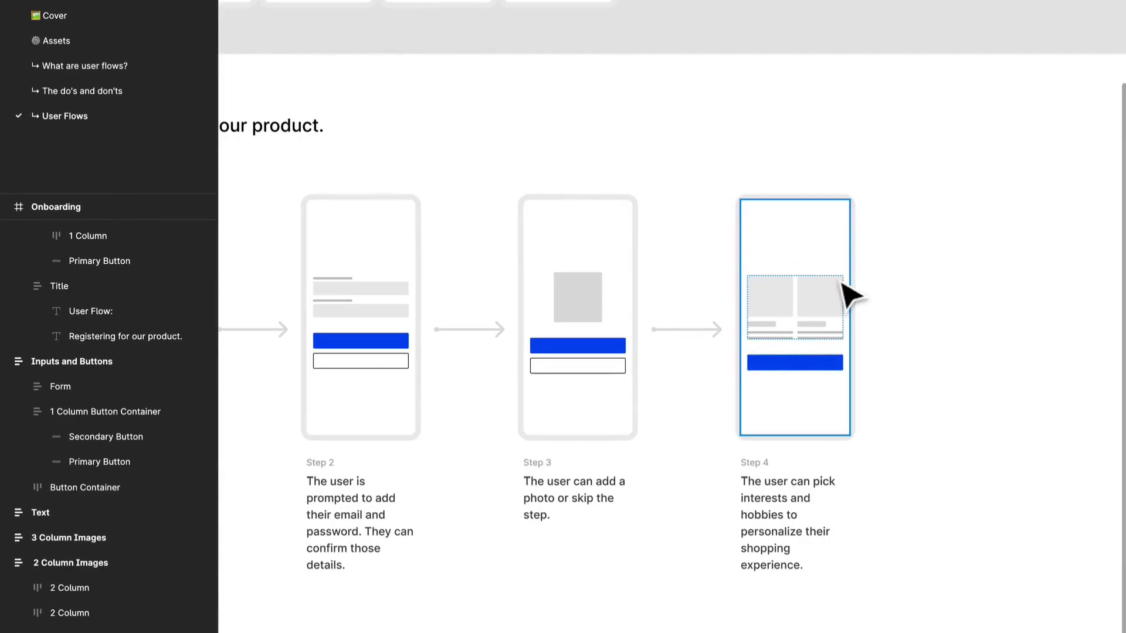
pyautogui.click(835, 273)
pyautogui.press('Escape')
pyautogui.hotkey('ctrl', 'v')
pyautogui.scroll(2, 832, 274)
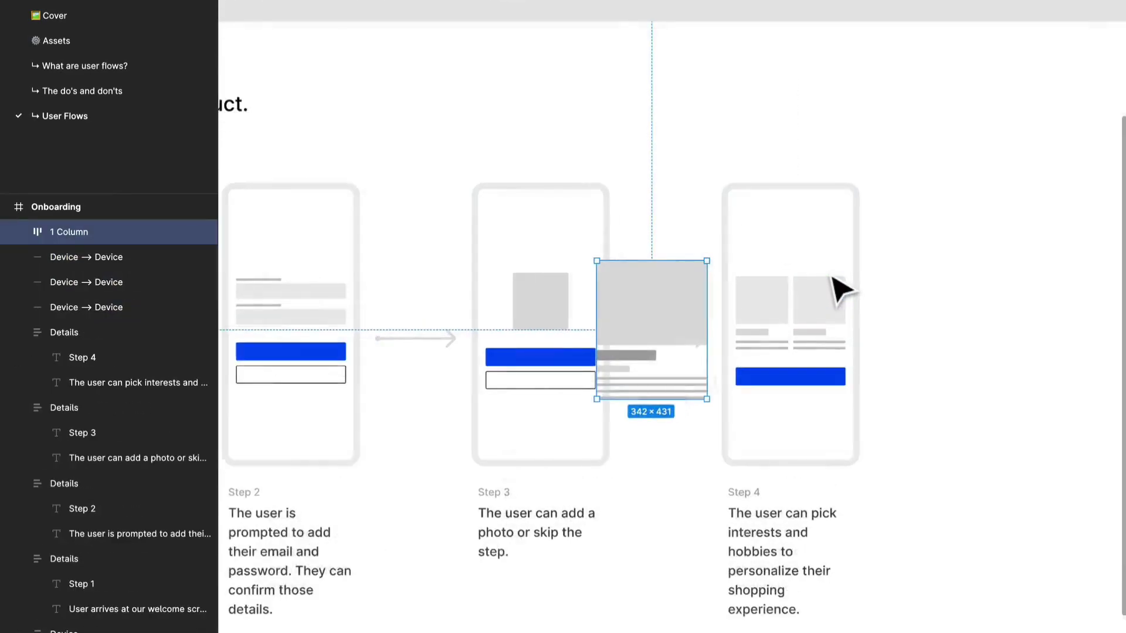
pyautogui.hotkey('ctrl', 'z')
pyautogui.click(832, 246)
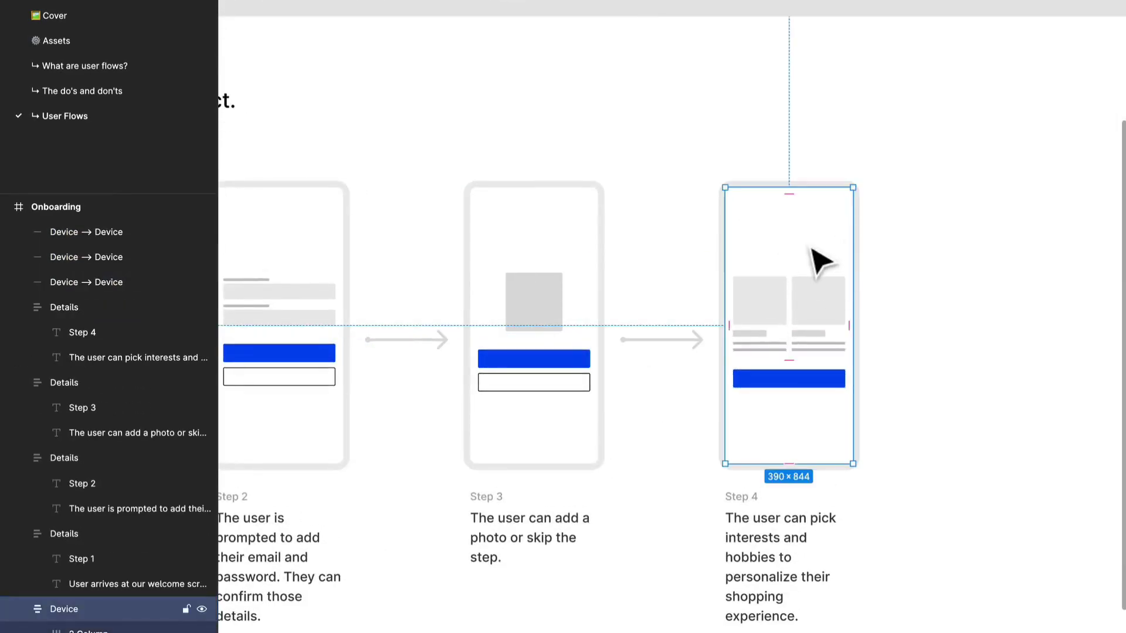
pyautogui.hotkey('ctrl', 'v')
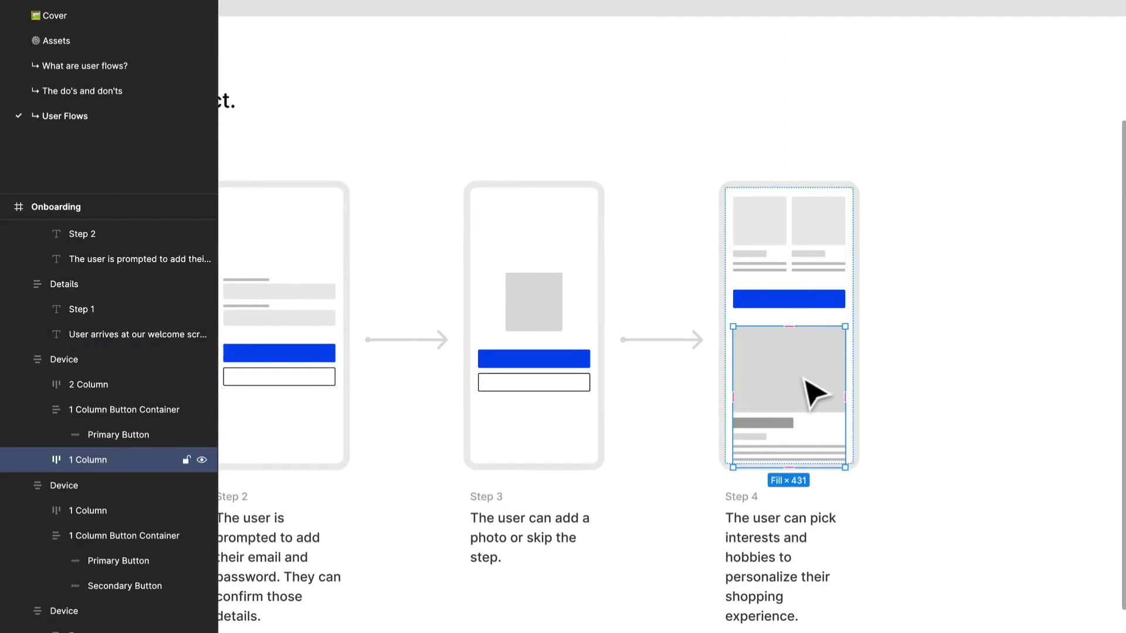
pyautogui.press('Up')
pyautogui.press('Up')
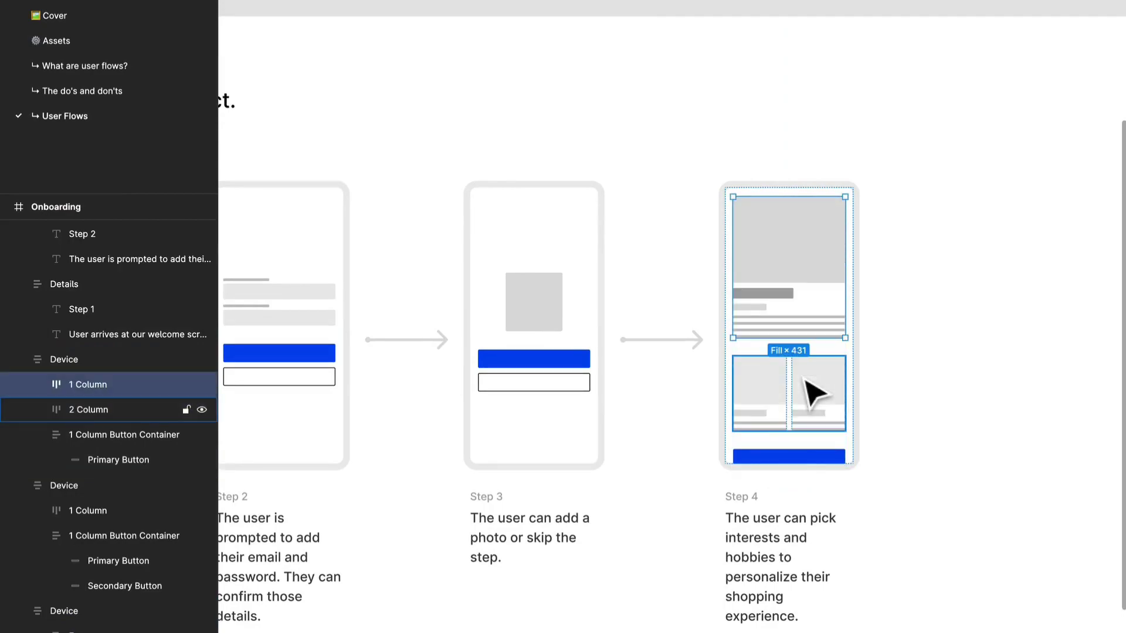
# - Delete the image from the Step 4 device's 1 Column block and set the block's vertical resizing to Hug
pyautogui.doubleClick(804, 264)
pyautogui.doubleClick(803, 263)
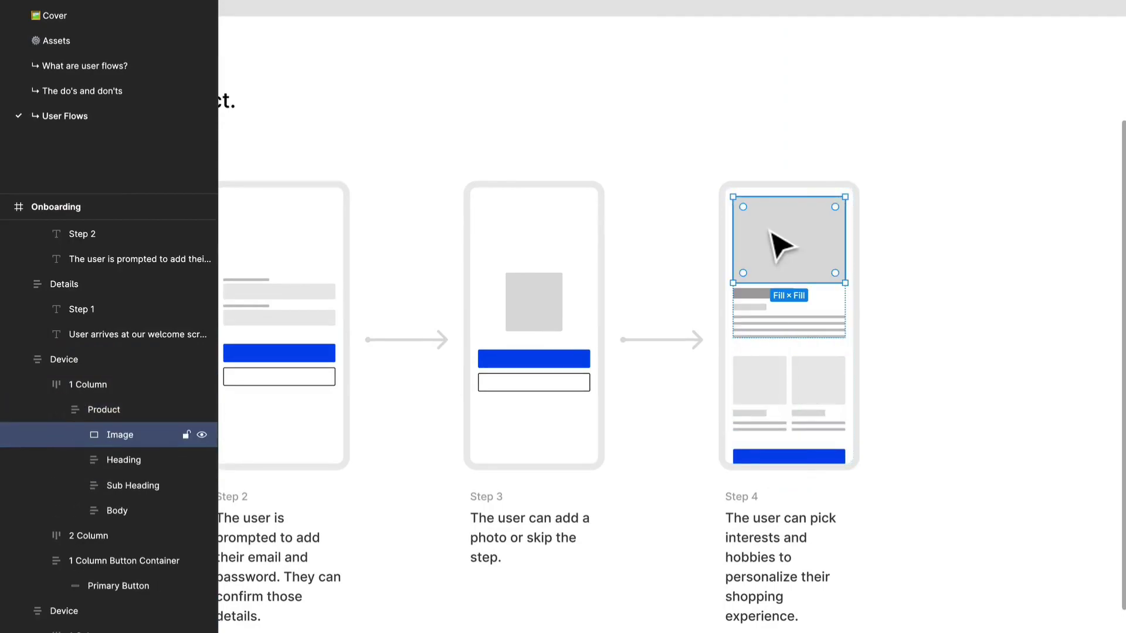
pyautogui.press('Delete')
pyautogui.click(795, 345)
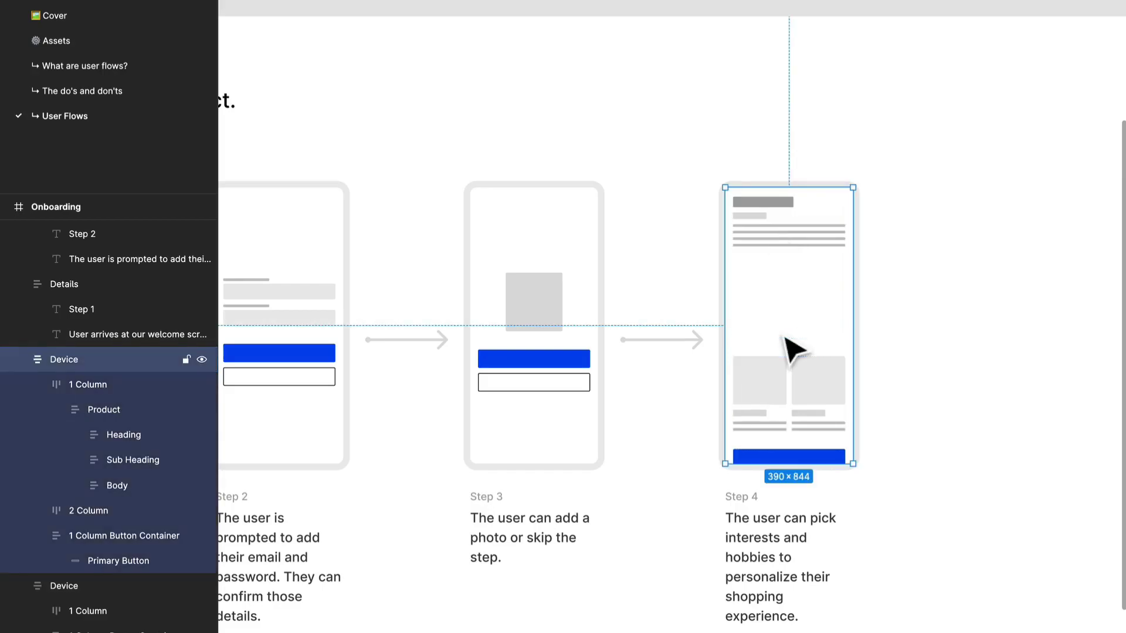
pyautogui.click(820, 248)
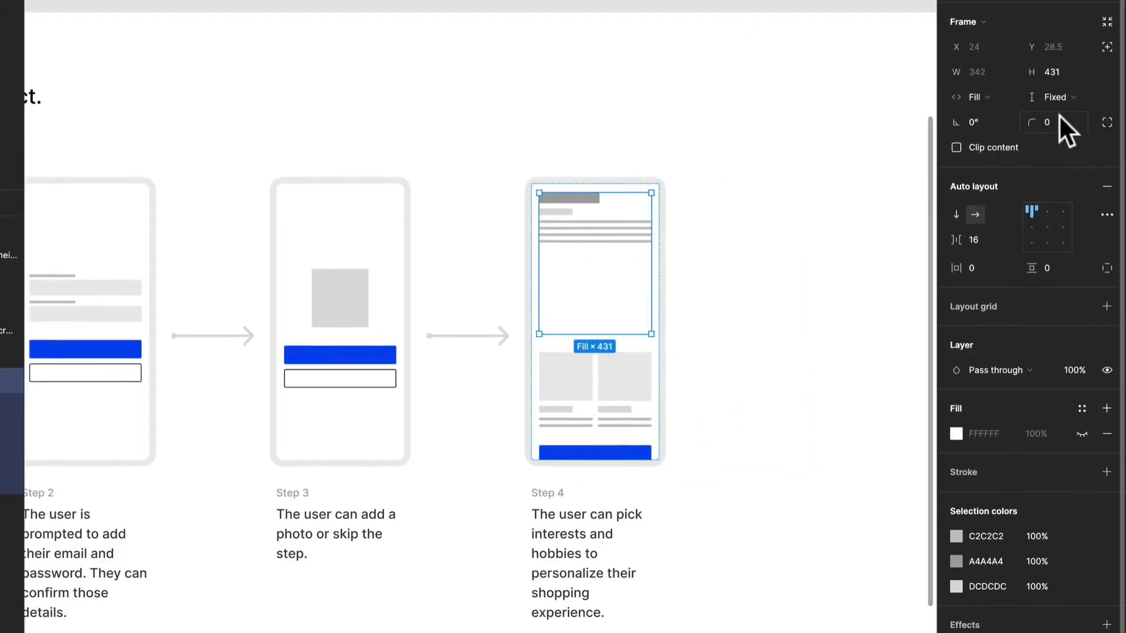
pyautogui.click(1059, 97)
pyautogui.click(1061, 115)
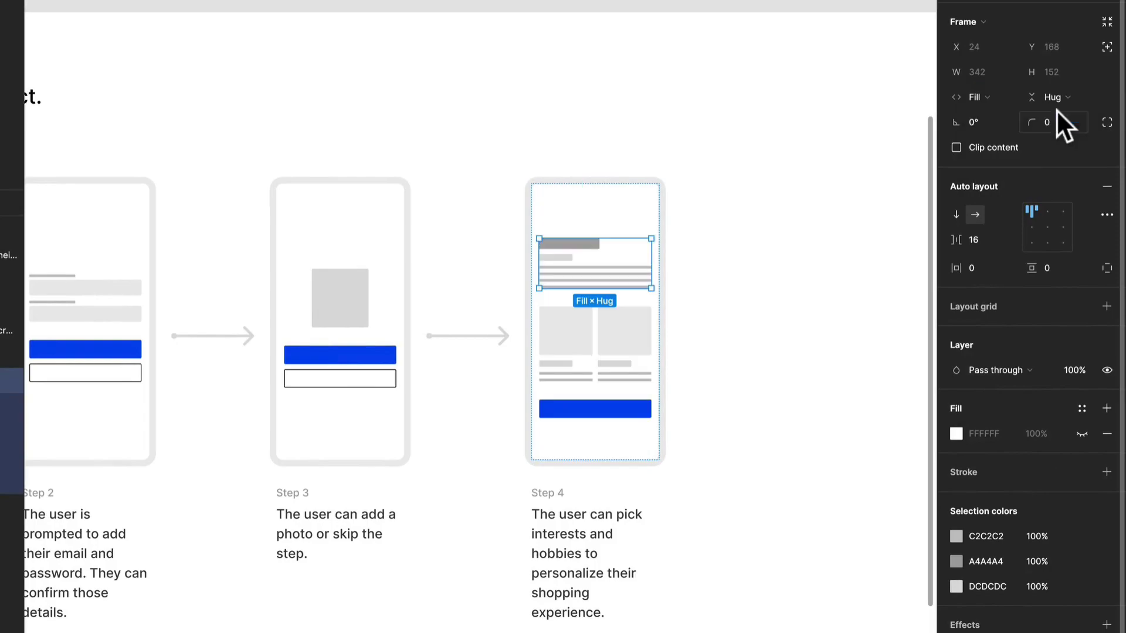
# - Set the Step 4 device's auto layout alignment to top centre and add a second two-column block below the first
pyautogui.click(646, 197)
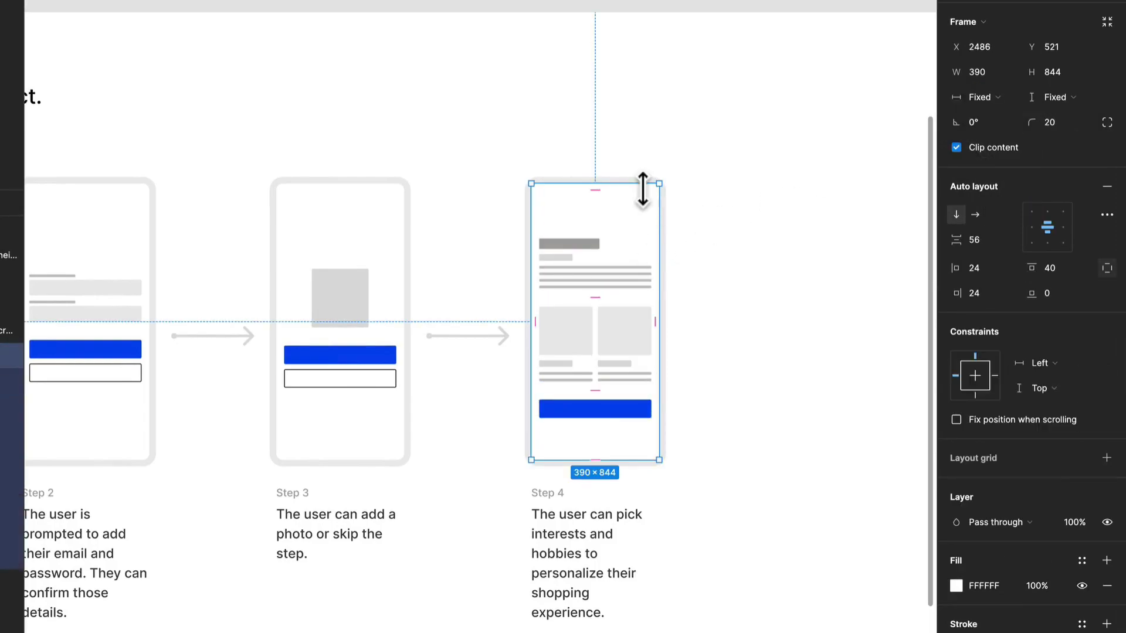
pyautogui.click(1048, 209)
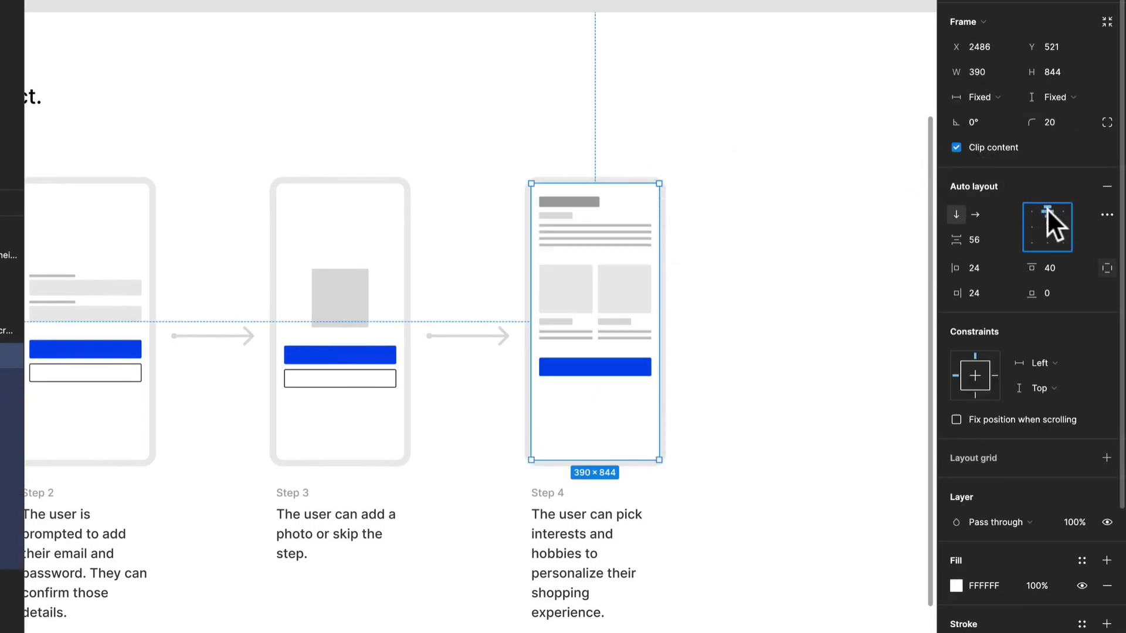
pyautogui.click(610, 305)
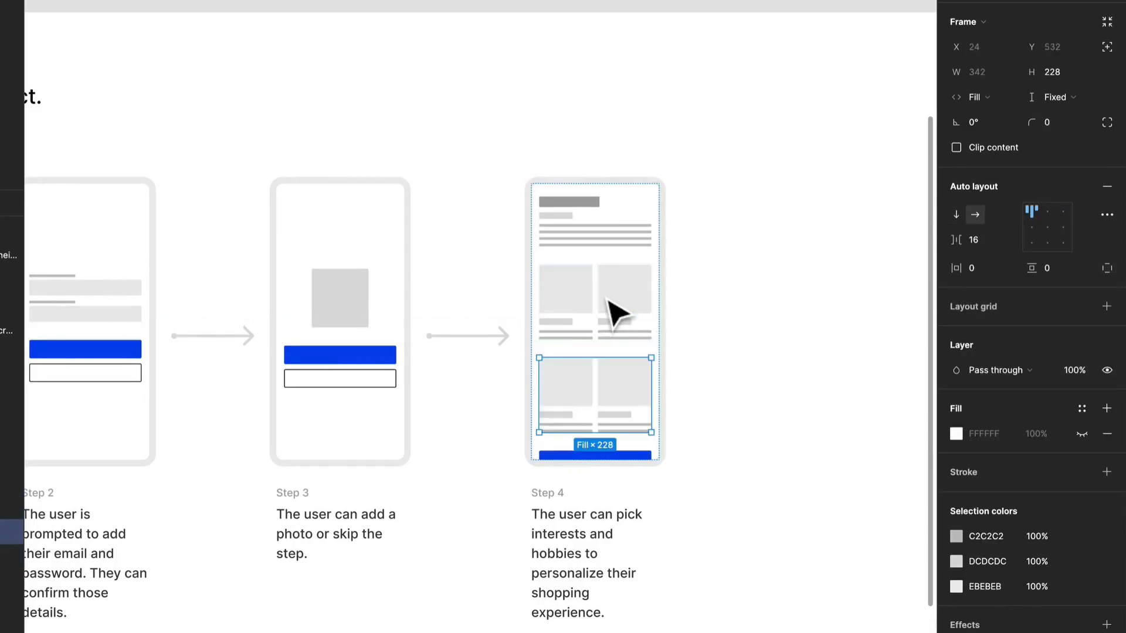
pyautogui.hotkey('ctrl', 'v')
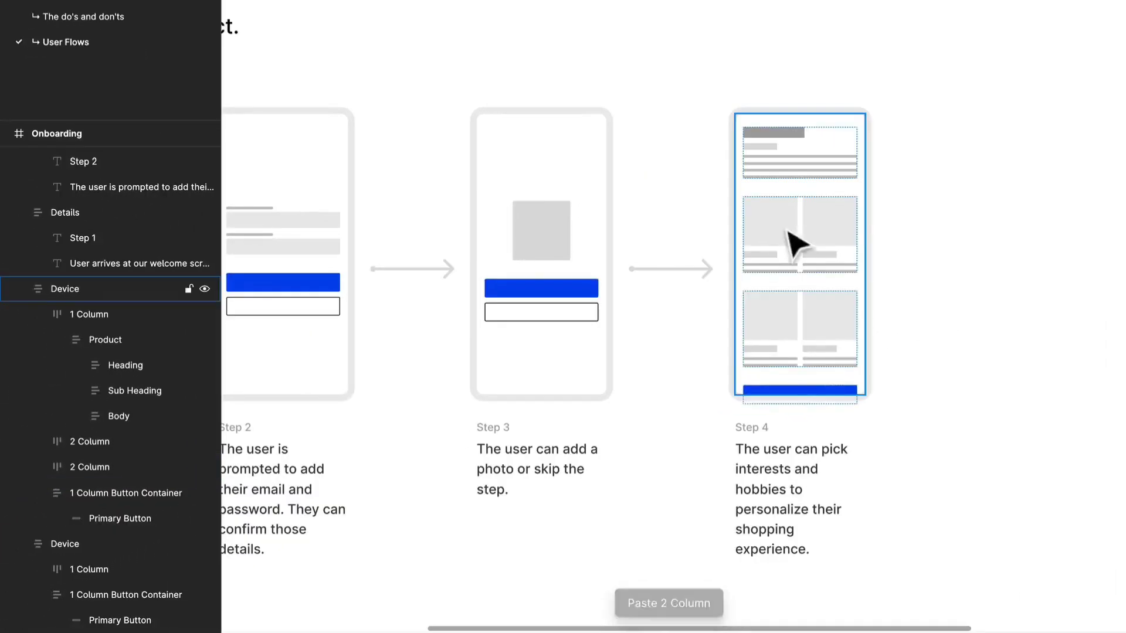
# - Undo adding the second two-column block in the Step 4 device
pyautogui.click(773, 267)
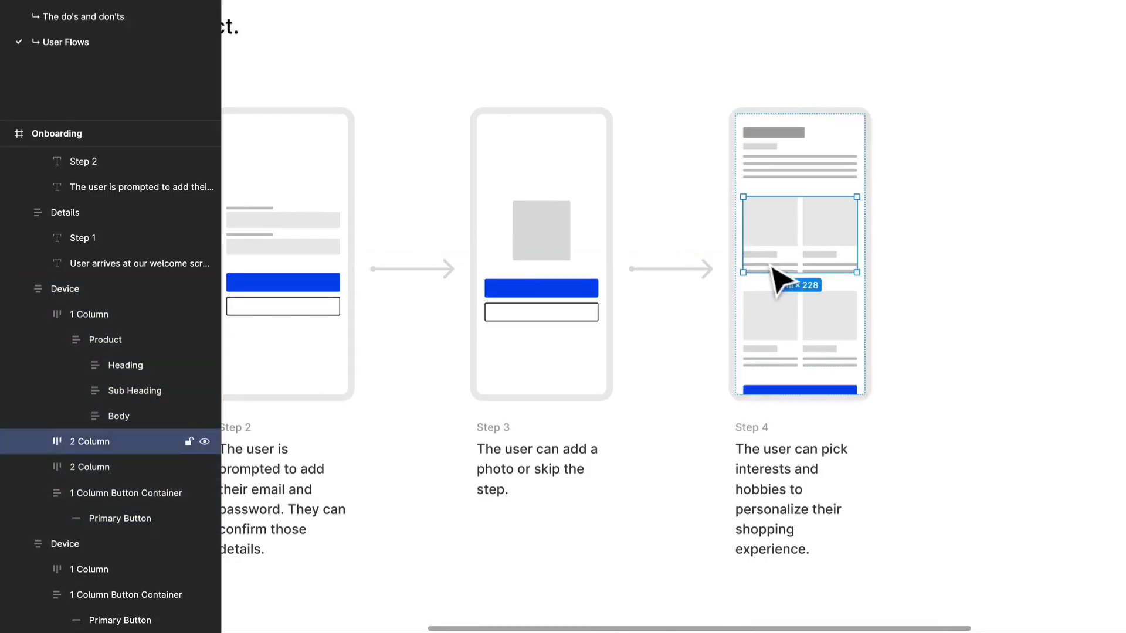
pyautogui.click(773, 267)
pyautogui.hotkey('shift', 'Return')
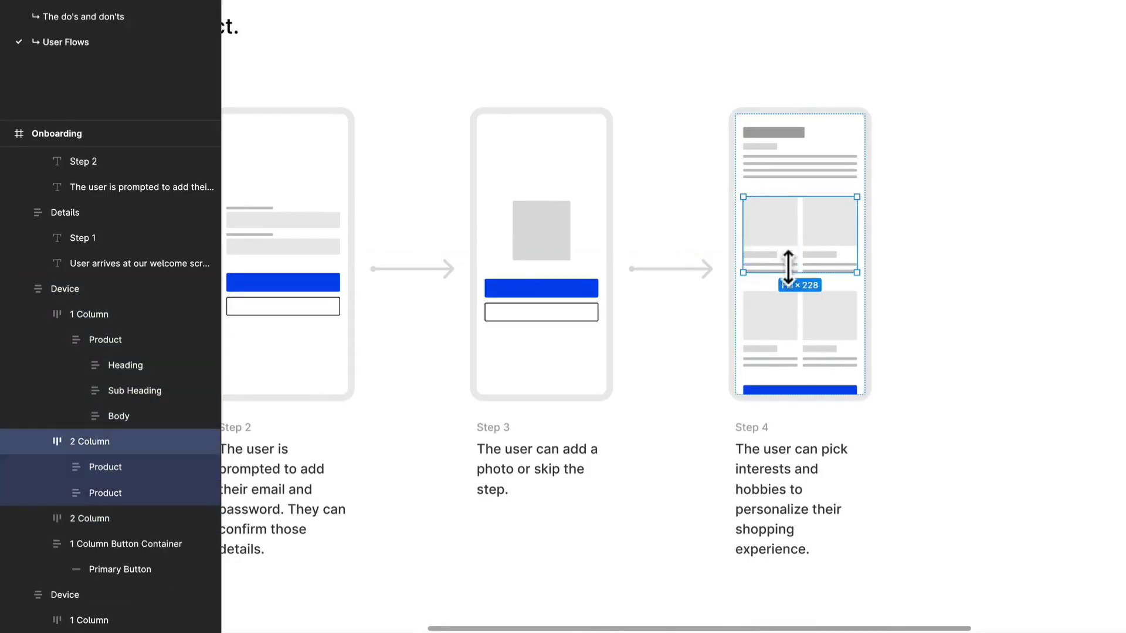
pyautogui.hotkey('shift', 'Return')
pyautogui.press('super+z')
pyautogui.press('super+z')
pyautogui.press('super+z')
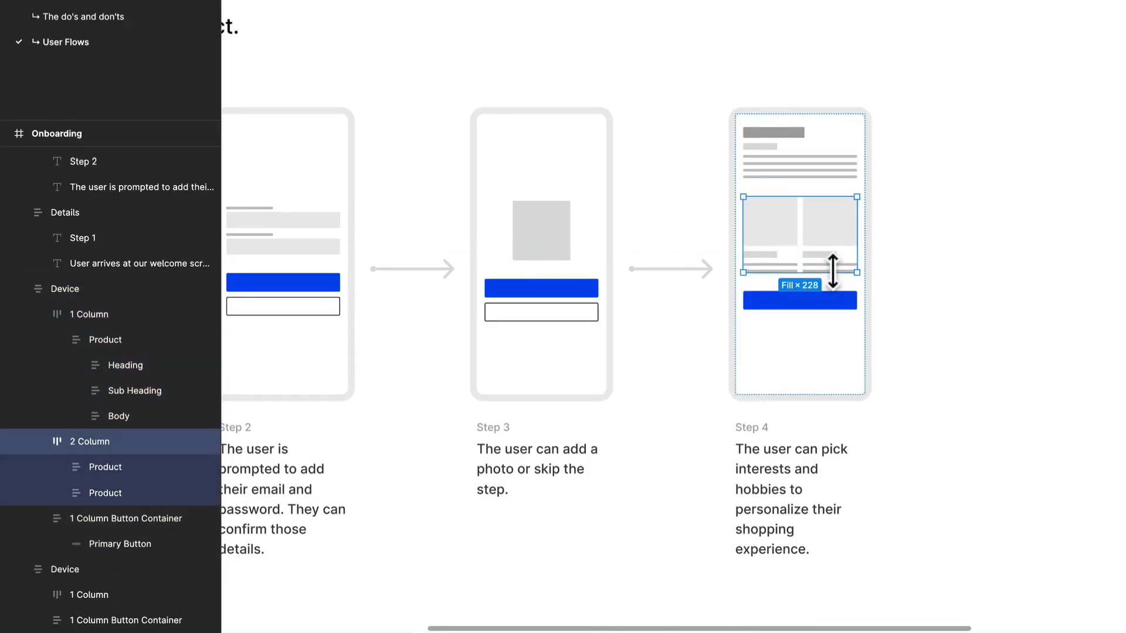
# - Delete the body text lines from both products of the Step 4 device's two-column block
pyautogui.scroll(5, 828, 274)
pyautogui.click(844, 290)
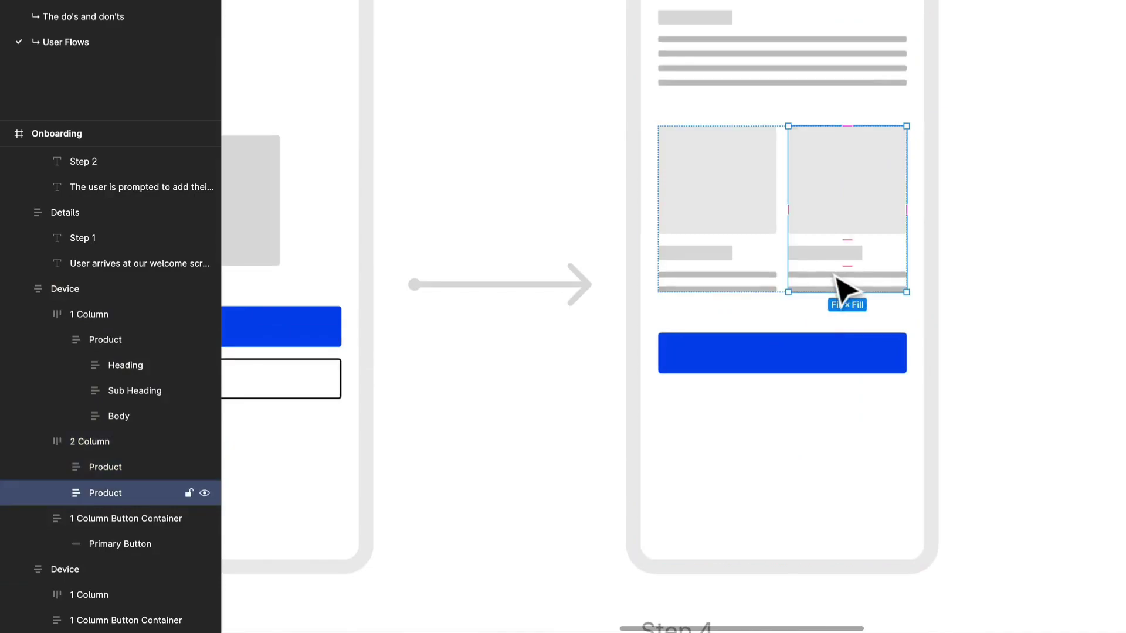
pyautogui.click(848, 289)
pyautogui.keyDown('shift'); pyautogui.click(697, 281); pyautogui.keyUp('shift')
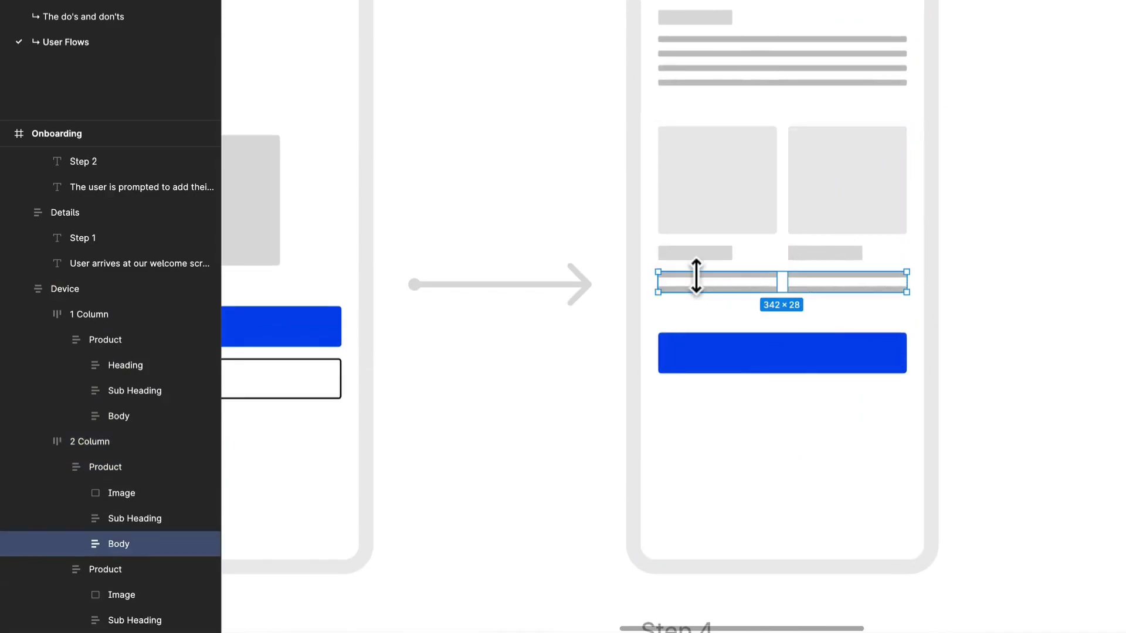
pyautogui.press('Delete')
# - Duplicate the Step 4 device's two-column block below itself and reduce both blocks' height until the blue button fits inside the device
pyautogui.click(718, 261)
pyautogui.click(721, 266)
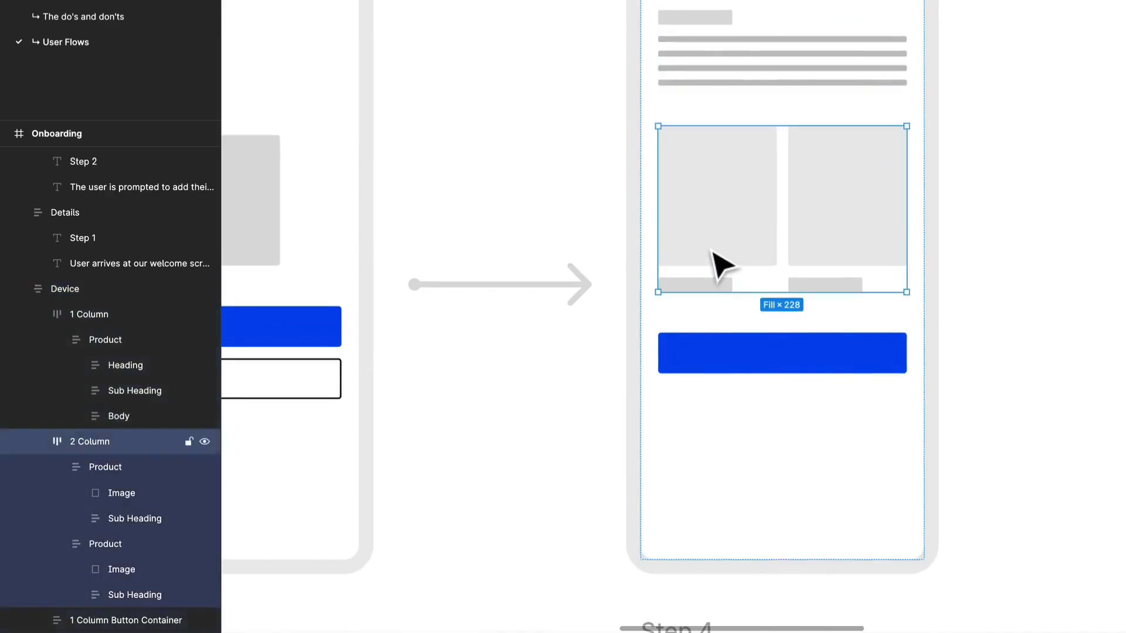
pyautogui.hotkey('ctrl', 'c')
pyautogui.hotkey('ctrl', 'v')
pyautogui.keyDown('shift'); pyautogui.click(804, 261); pyautogui.keyUp('shift')
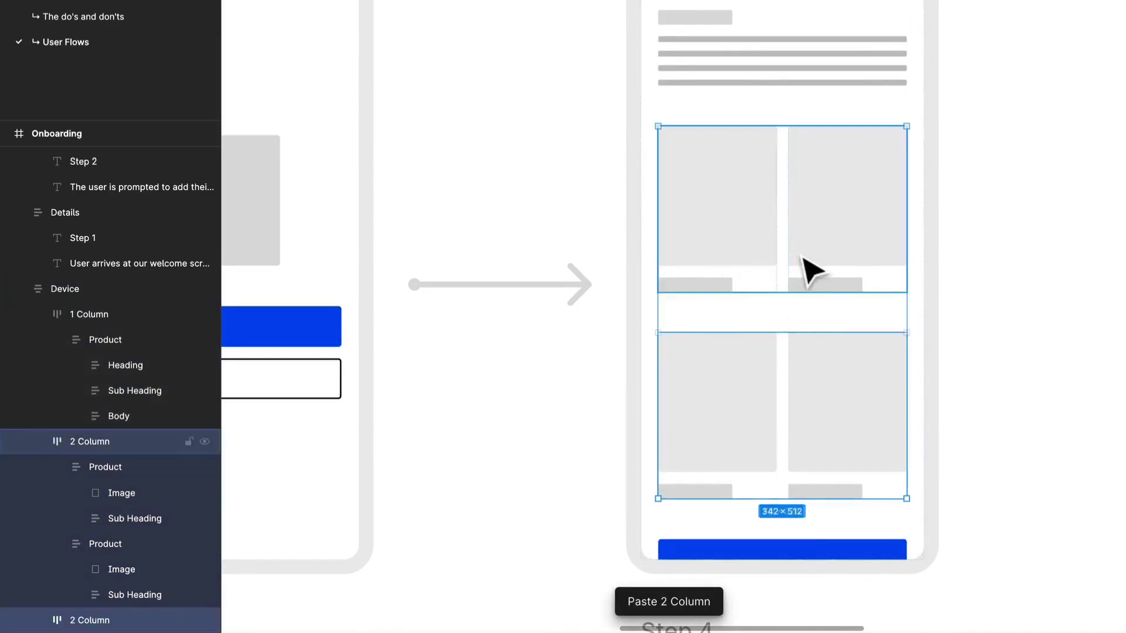
pyautogui.moveTo(785, 492); pyautogui.dragTo(793, 442)
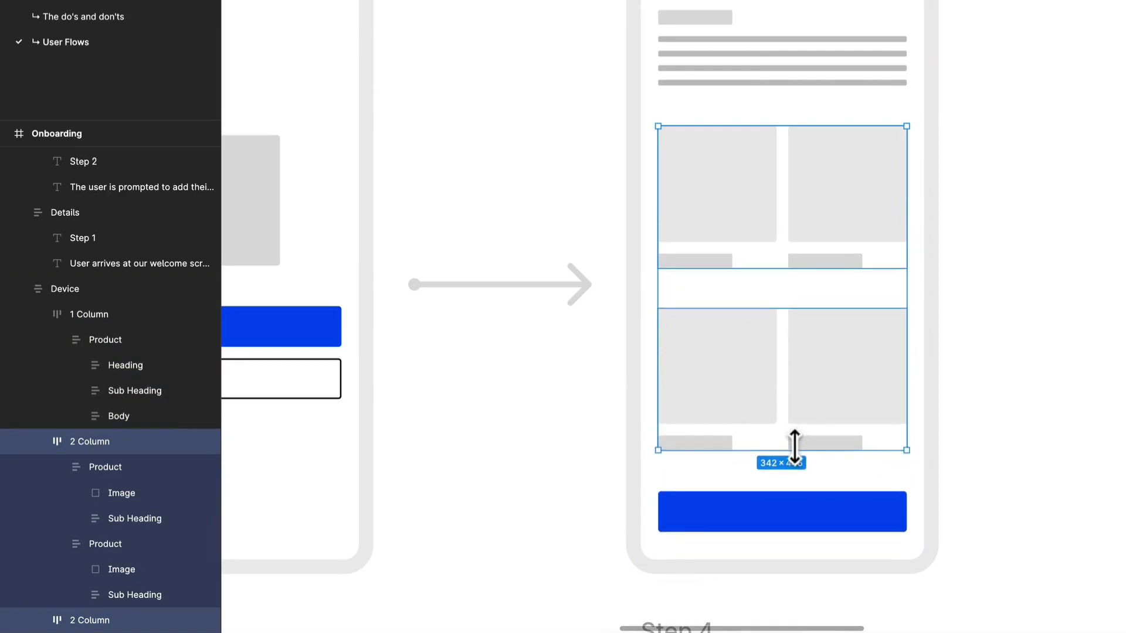
pyautogui.click(1000, 340)
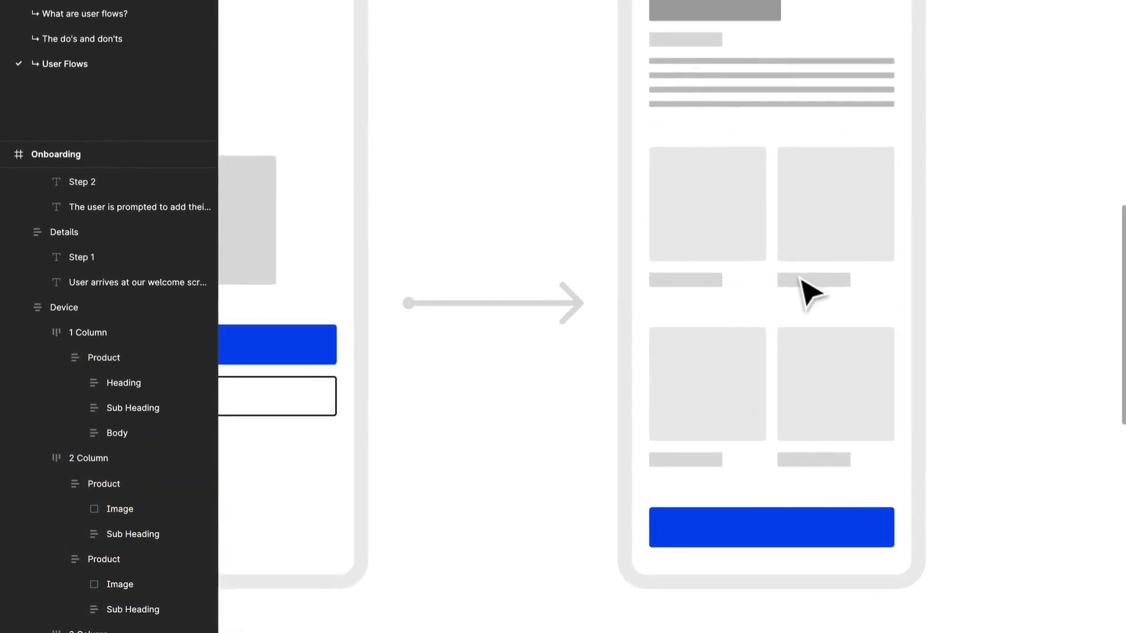
# - Duplicate the Step 4 device with its incoming arrow and description, placing the copy after Step 4 at the same spacing
pyautogui.scroll(-5, 881, 278)
pyautogui.moveTo(931, 393); pyautogui.dragTo(745, 329)
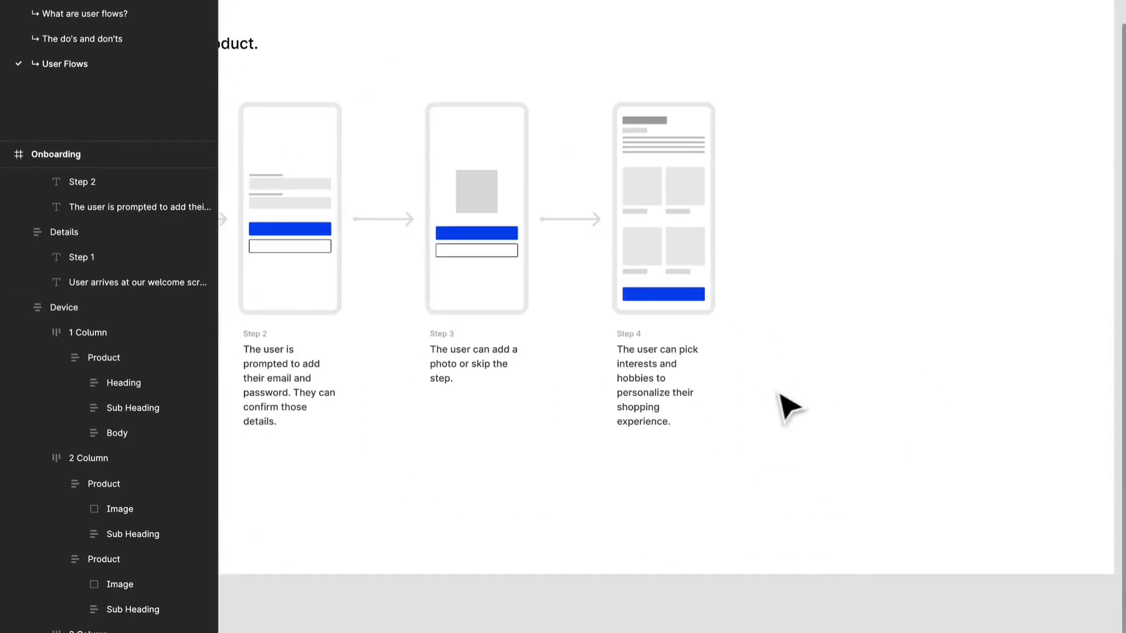
pyautogui.click(569, 219)
pyautogui.keyDown('shift'); pyautogui.click(643, 205); pyautogui.keyUp('shift')
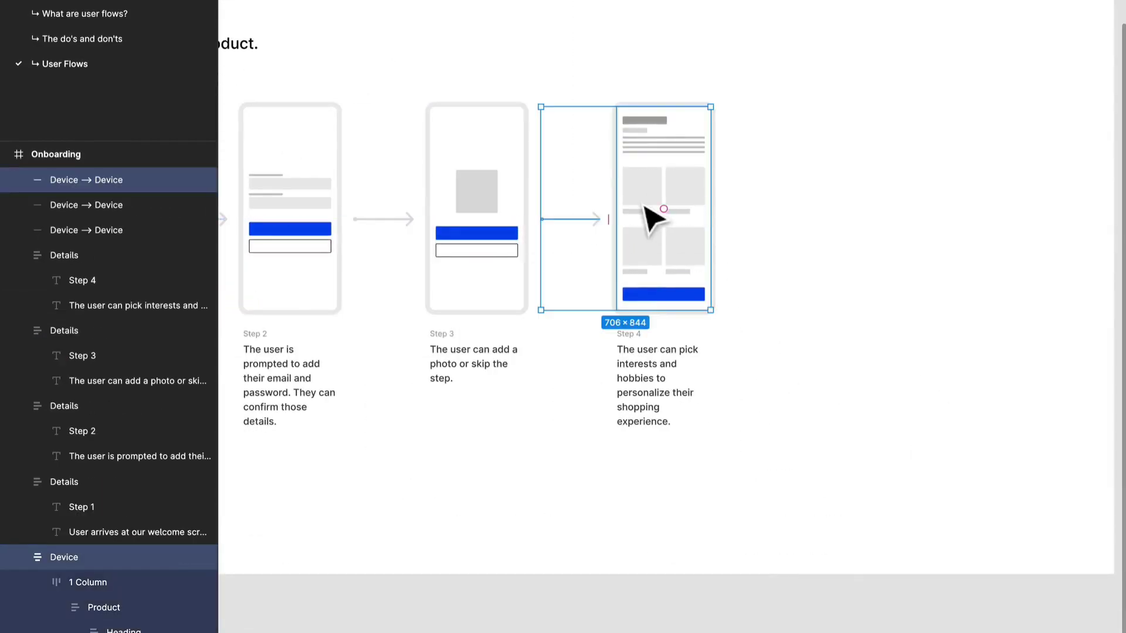
pyautogui.keyDown('shift'); pyautogui.click(637, 375); pyautogui.keyUp('shift')
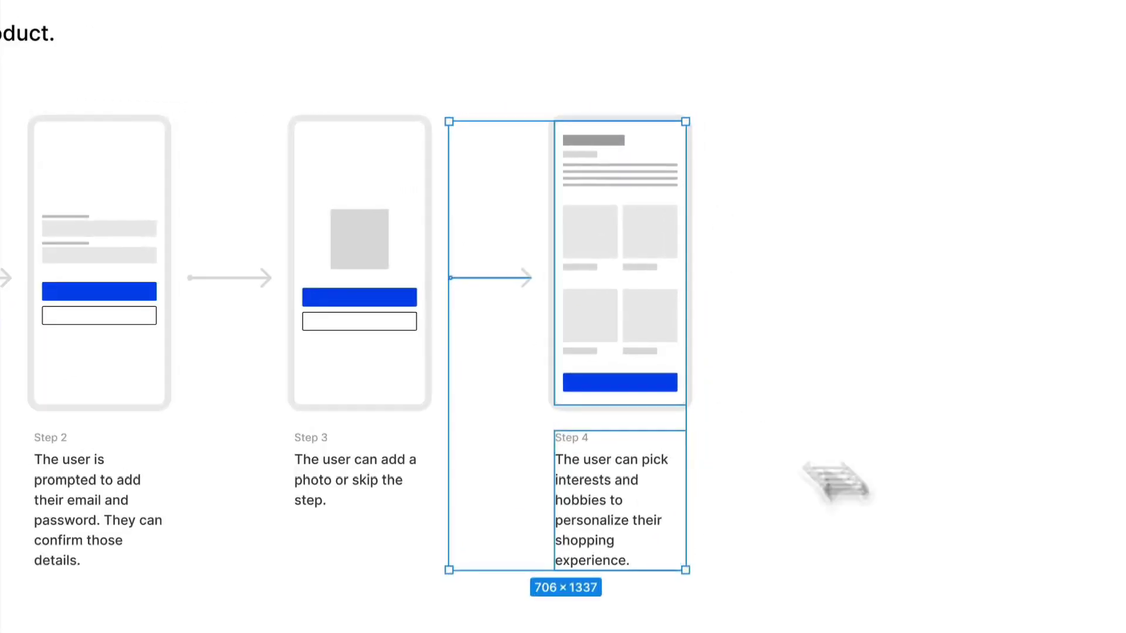
pyautogui.moveTo(807, 632); pyautogui.dragTo(547, 322)
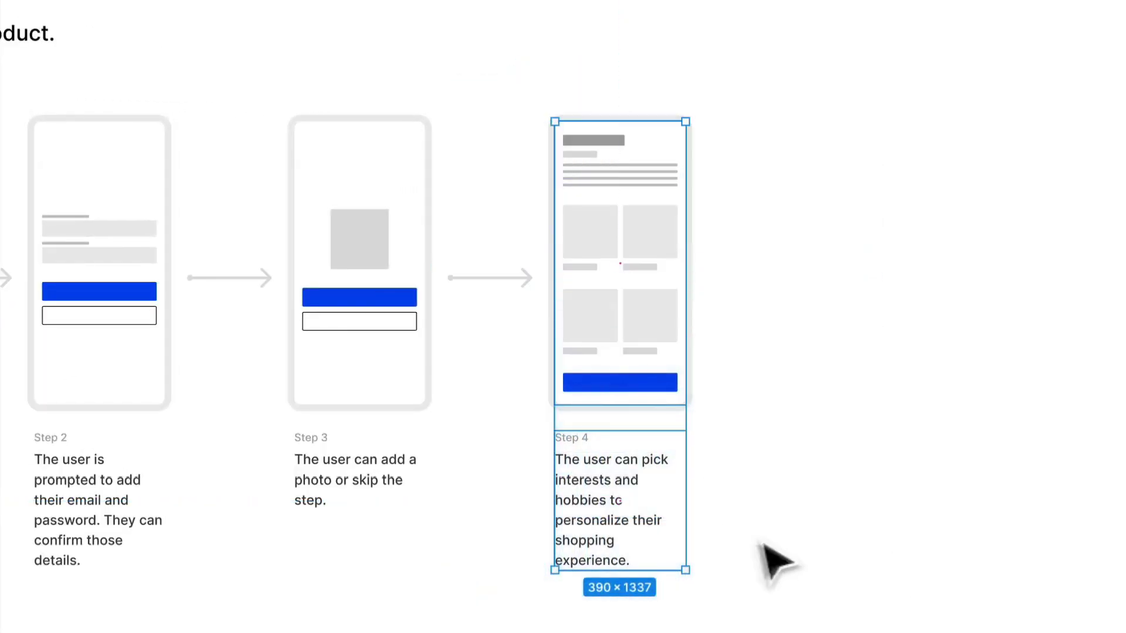
pyautogui.keyDown('shift'); pyautogui.click(505, 280); pyautogui.keyUp('shift')
pyautogui.moveTo(598, 282); pyautogui.dragTo(885, 296)
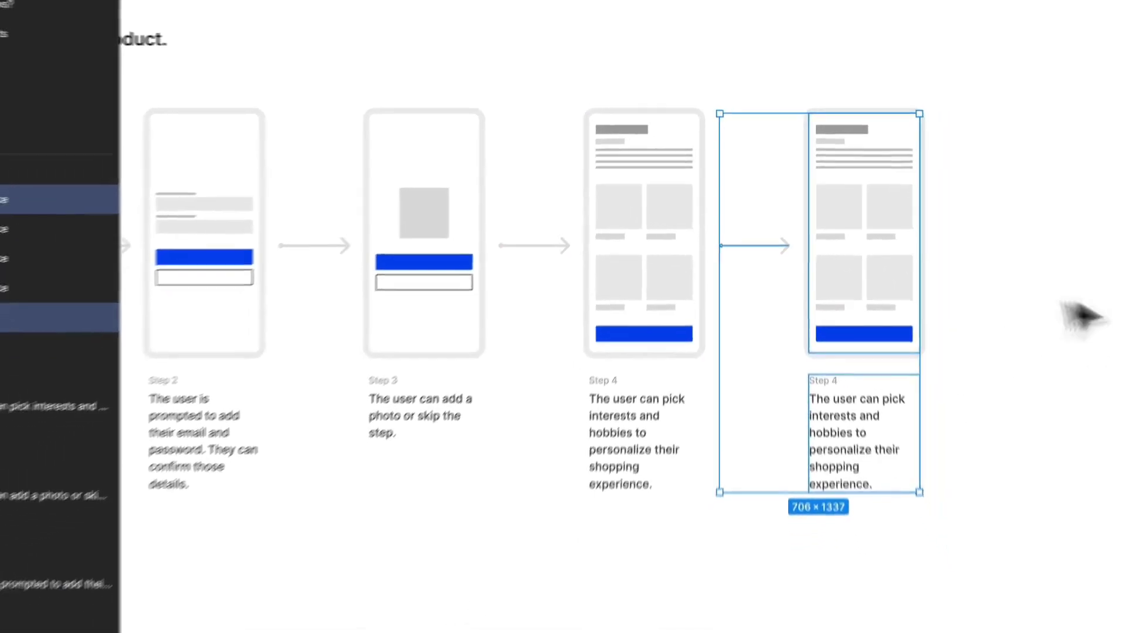
# - Change the step label under the duplicated last device to "Step 5"
pyautogui.scroll(2, 977, 319)
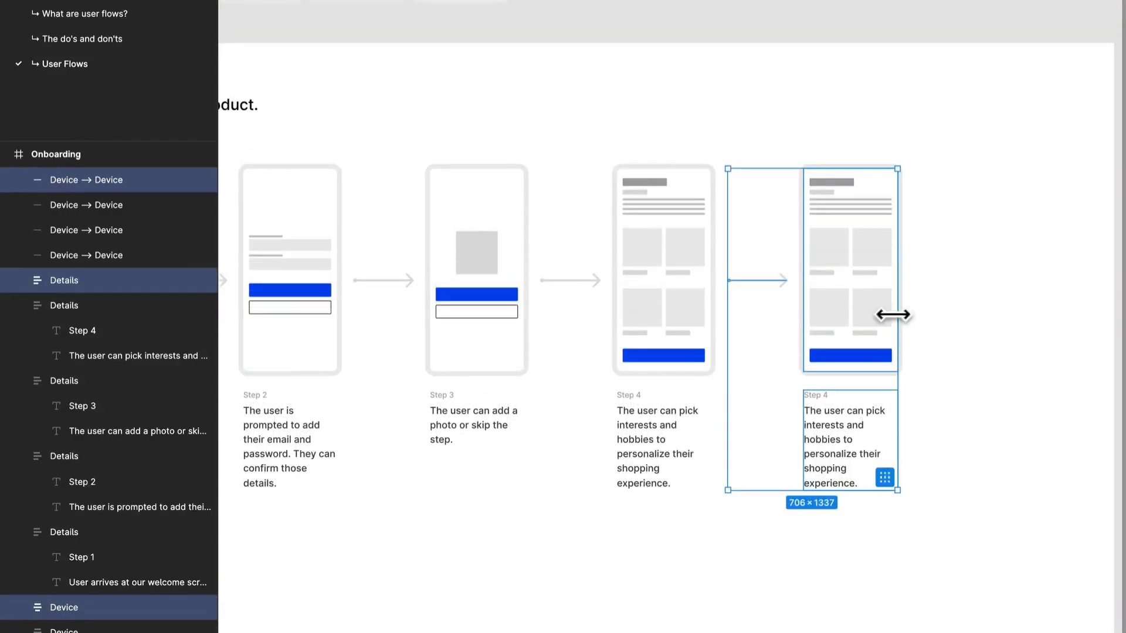
pyautogui.scroll(3, 893, 315)
pyautogui.moveTo(900, 322); pyautogui.dragTo(748, 209)
pyautogui.scroll(3, 748, 209)
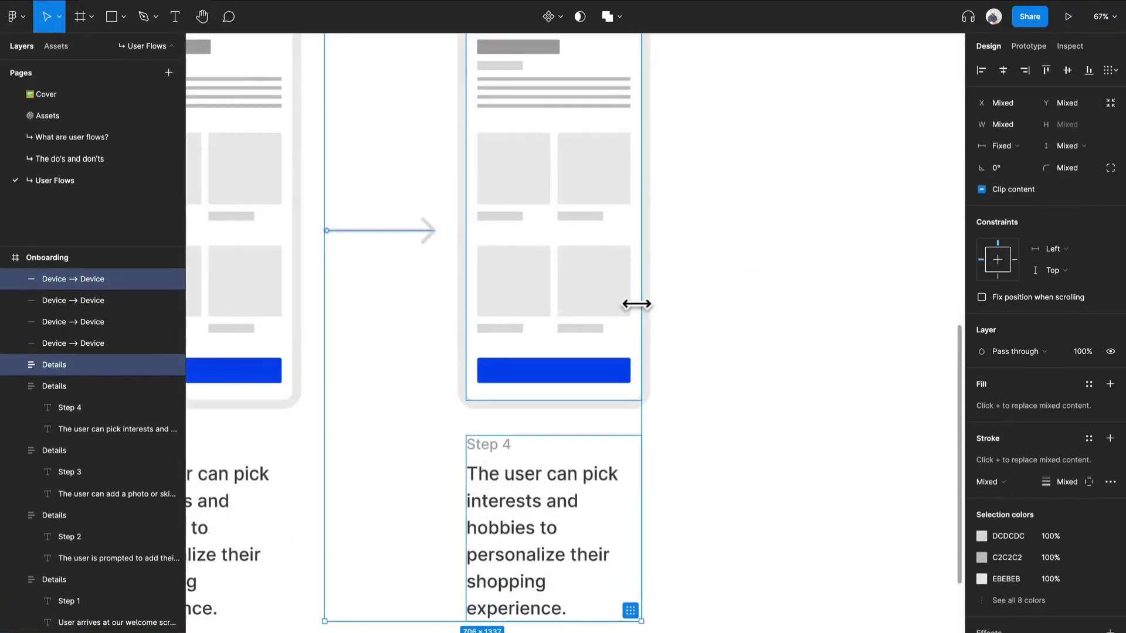
pyautogui.scroll(-2, 636, 304)
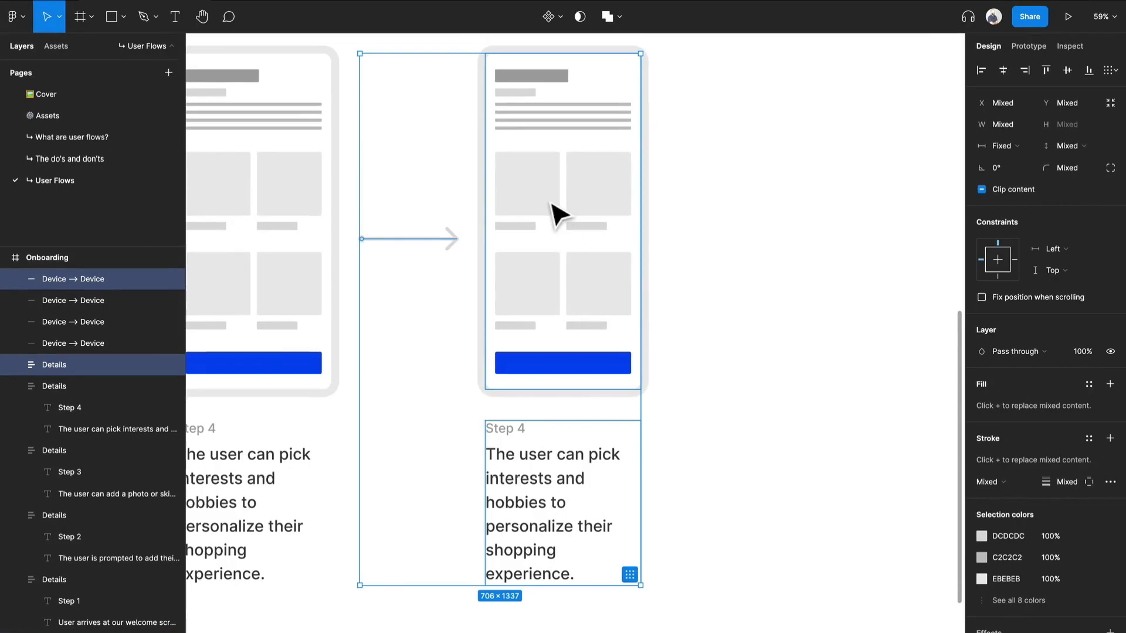
pyautogui.click(535, 479)
pyautogui.doubleClick(527, 429)
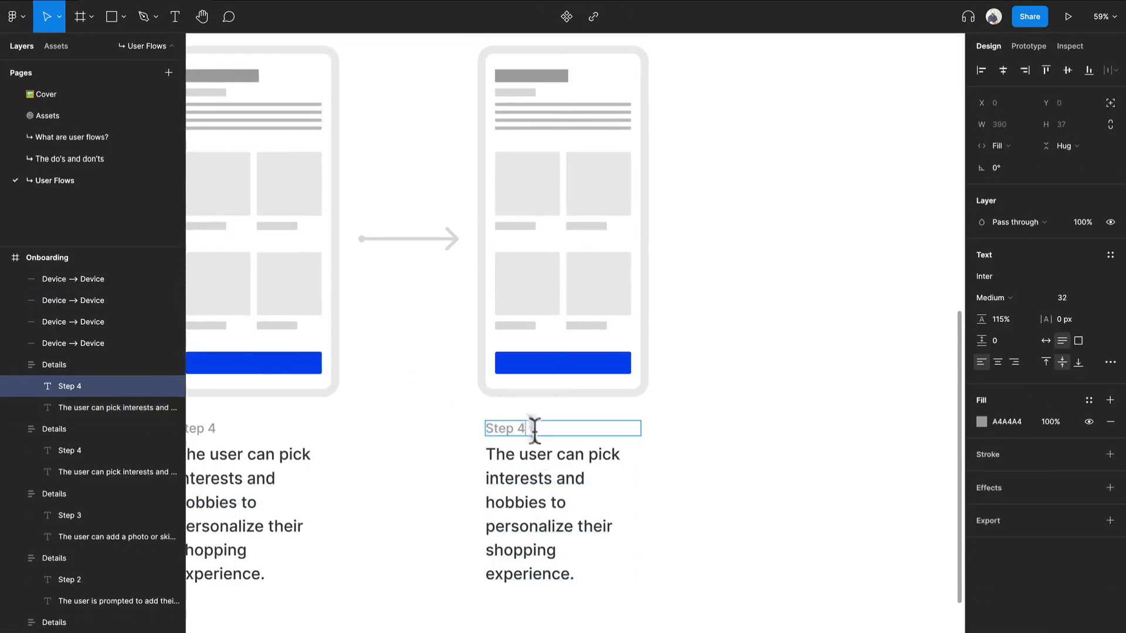
# - Replace the Step 5 description with "Success! The user has registered for the product and can now access all of the member related features."
pyautogui.doubleClick(523, 454)
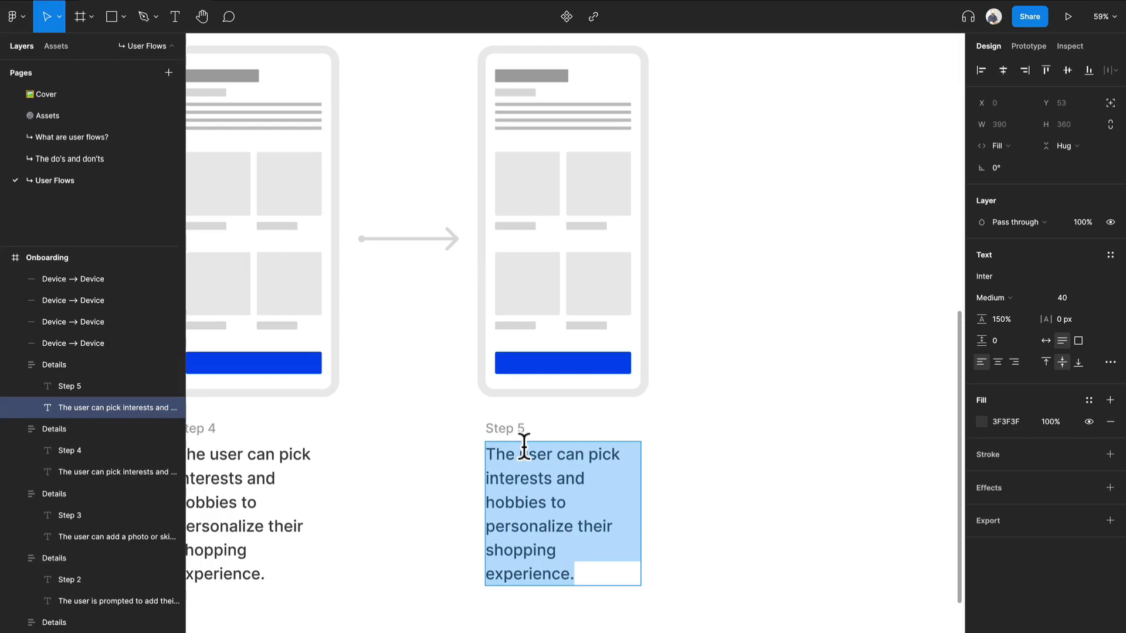
pyautogui.write('Suc')
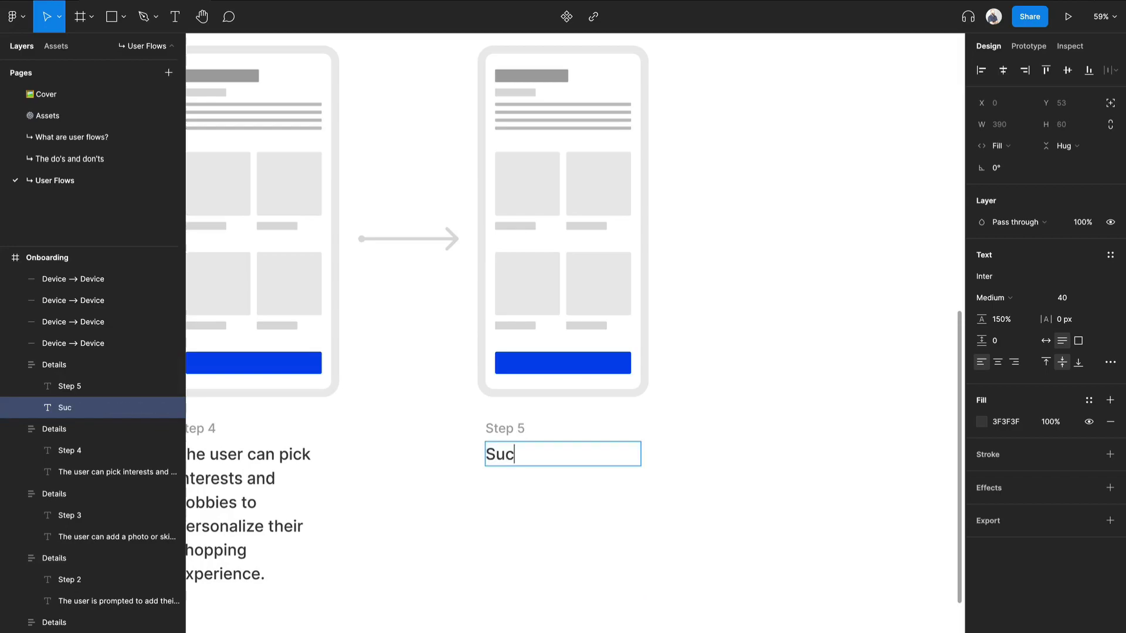
pyautogui.write('cess! The user has regist')
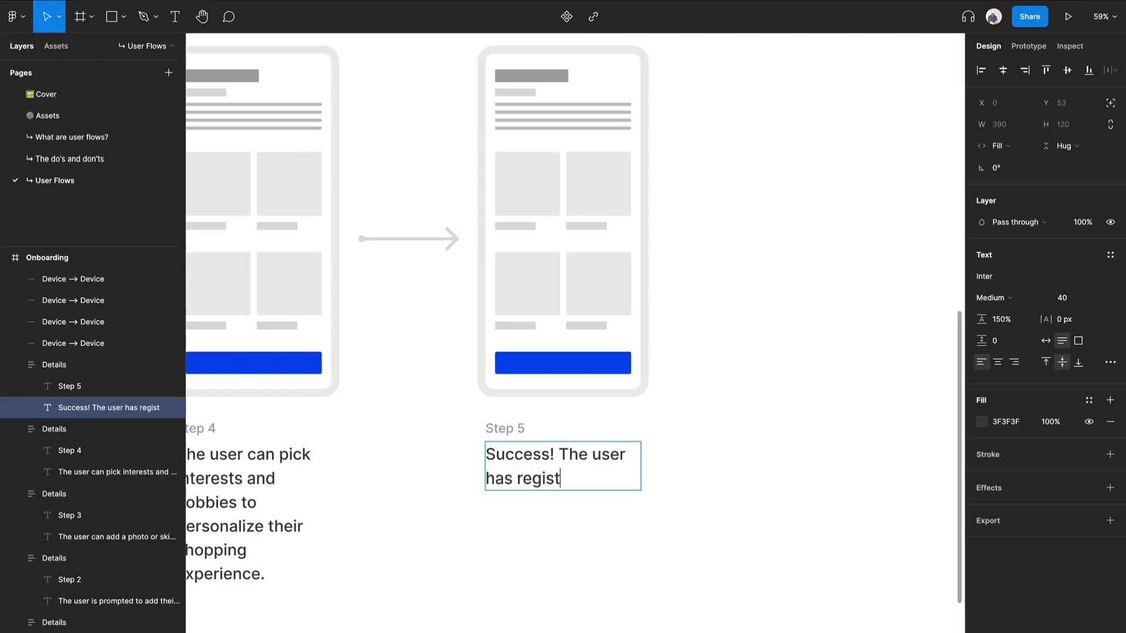
pyautogui.write('ered for the product')
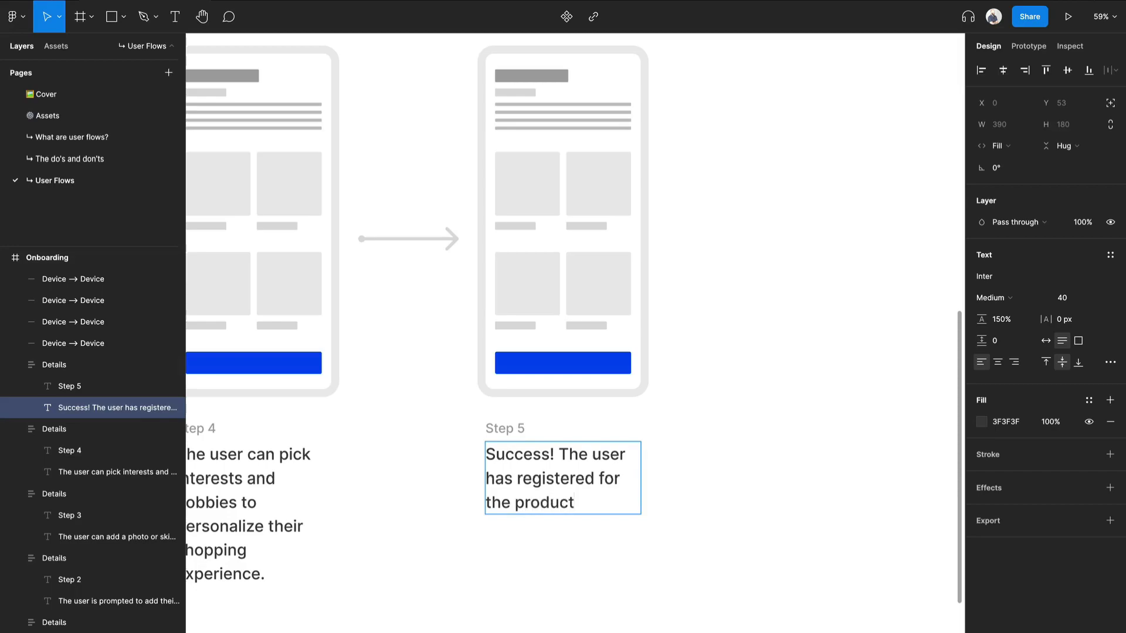
pyautogui.write(' and can now')
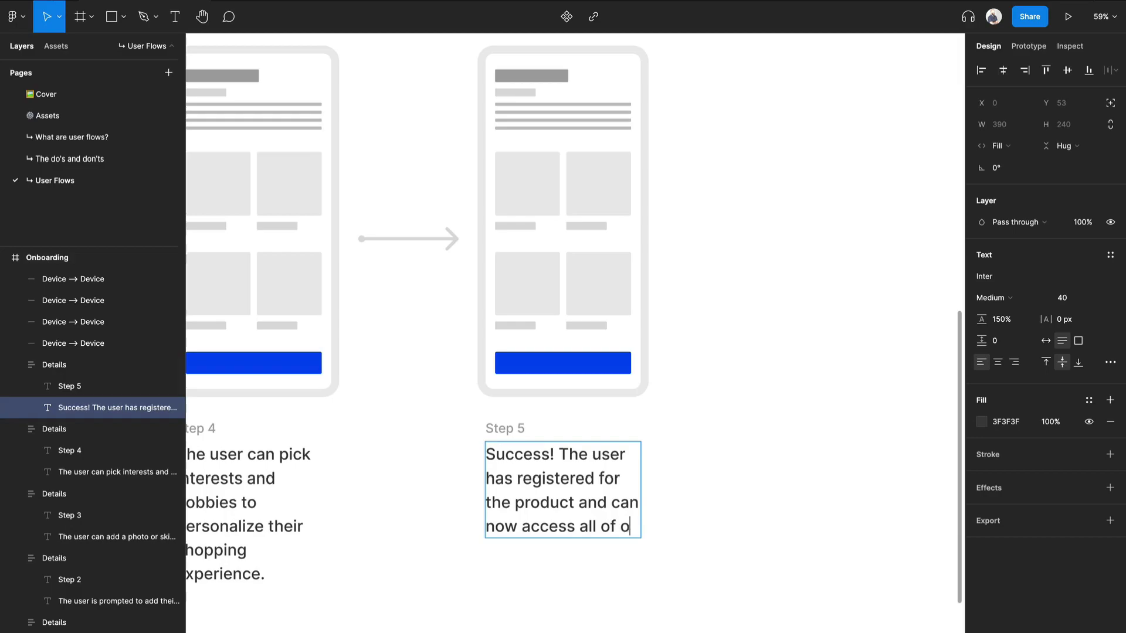
pyautogui.write(' access all of the member related features.')
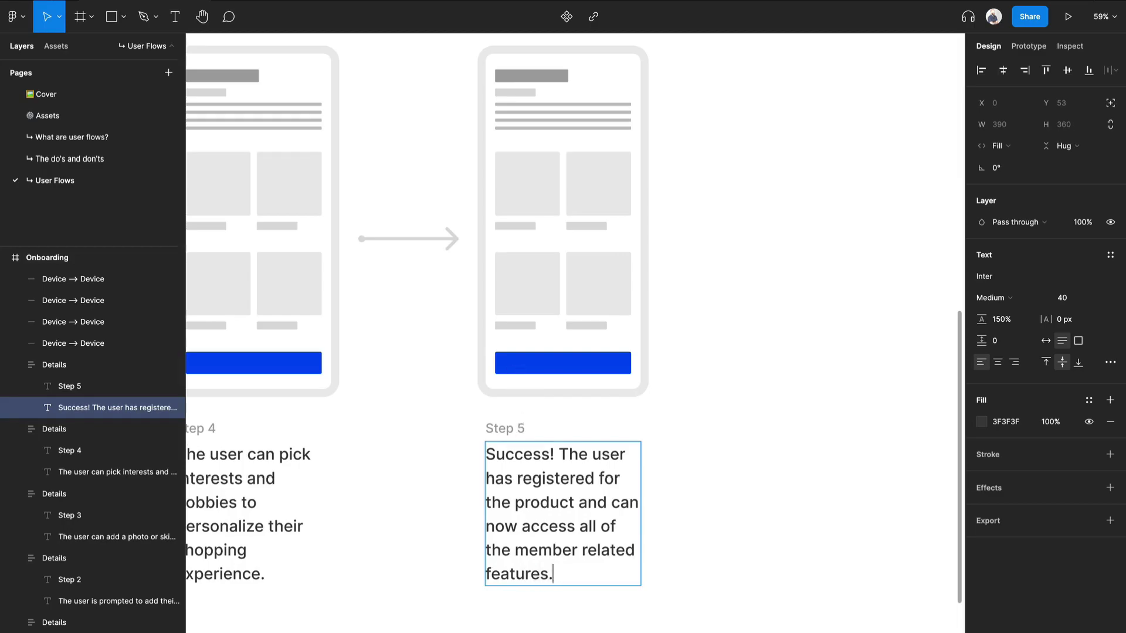
pyautogui.press('Escape')
# - Try to paste the Step 1 device's image block into the Step 5 device while it still holds its existing content
pyautogui.scroll(-10, 363, 328)
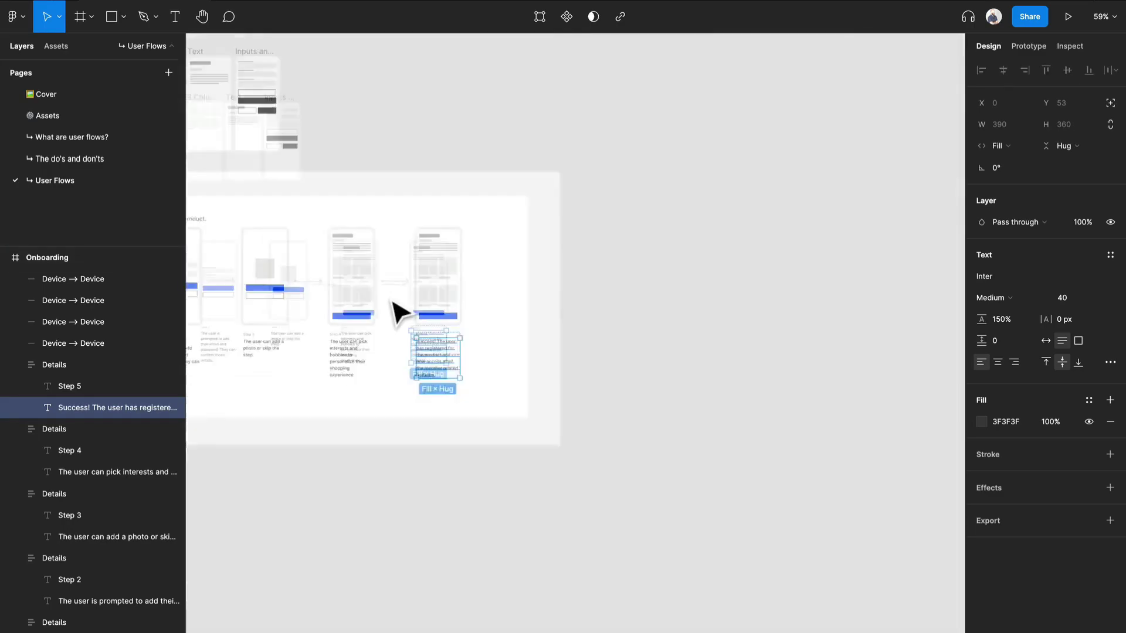
pyautogui.scroll(3, 452, 307)
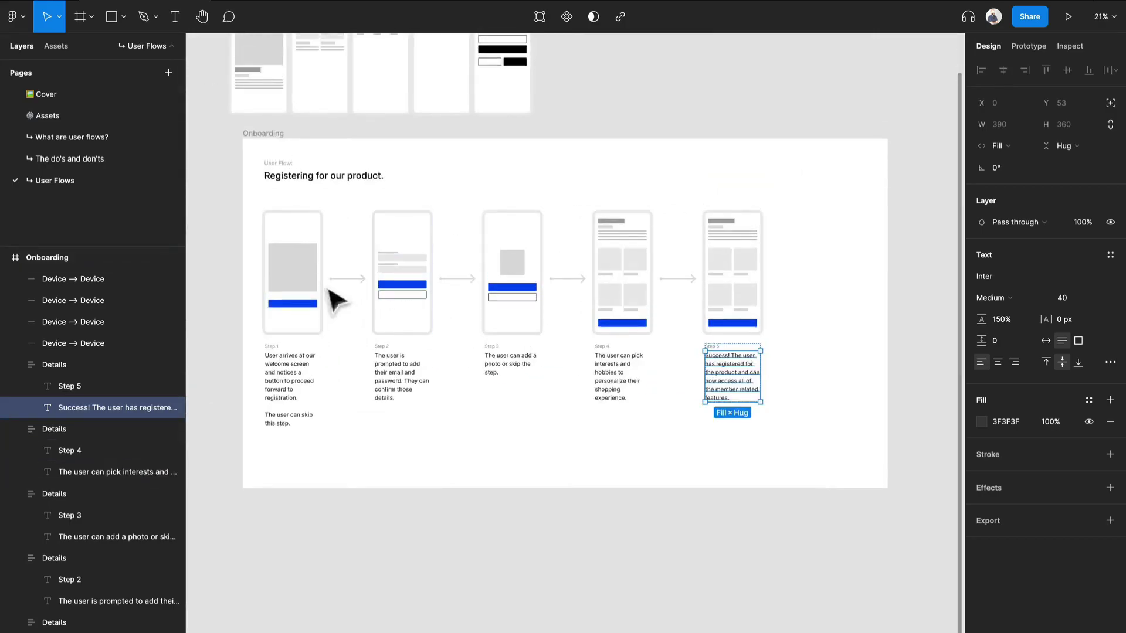
pyautogui.doubleClick(275, 268)
pyautogui.press('super+c')
pyautogui.click(765, 279)
pyautogui.press('super+v')
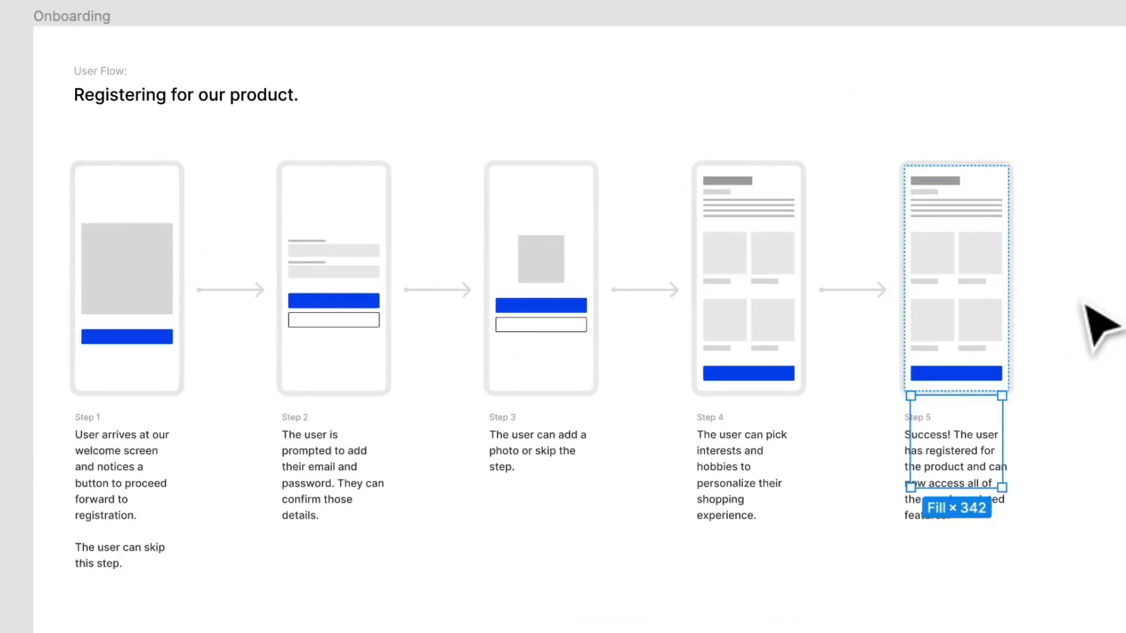
pyautogui.press('super+z')
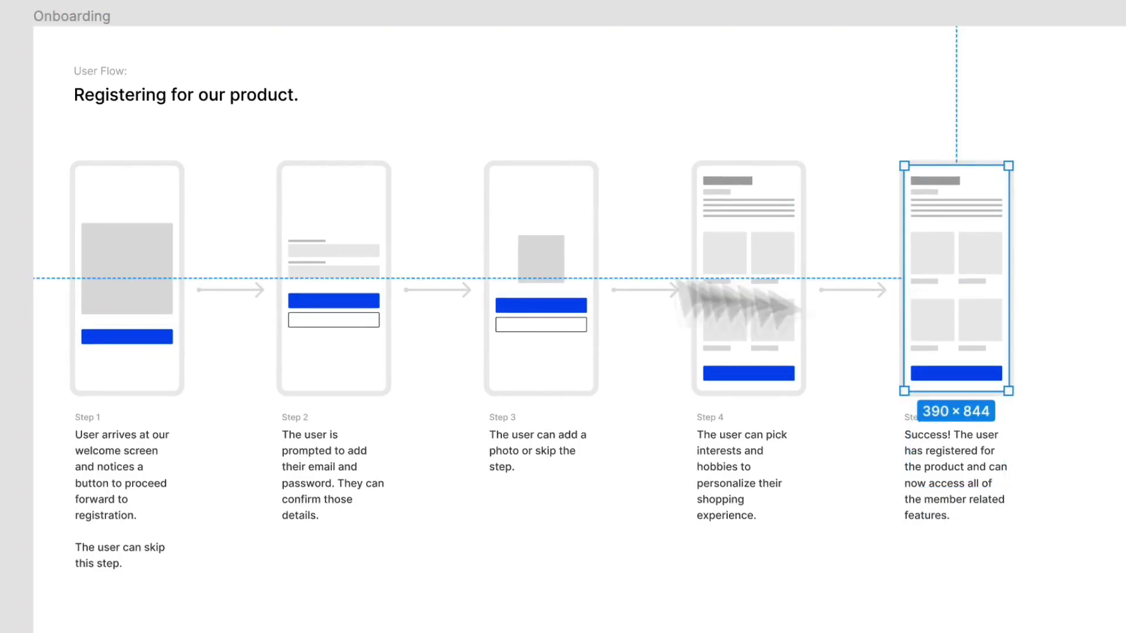
# - Copy the Step 1 device's image block and delete the text block and both two-column blocks from the Step 5 device
pyautogui.click(114, 289)
pyautogui.doubleClick(102, 267)
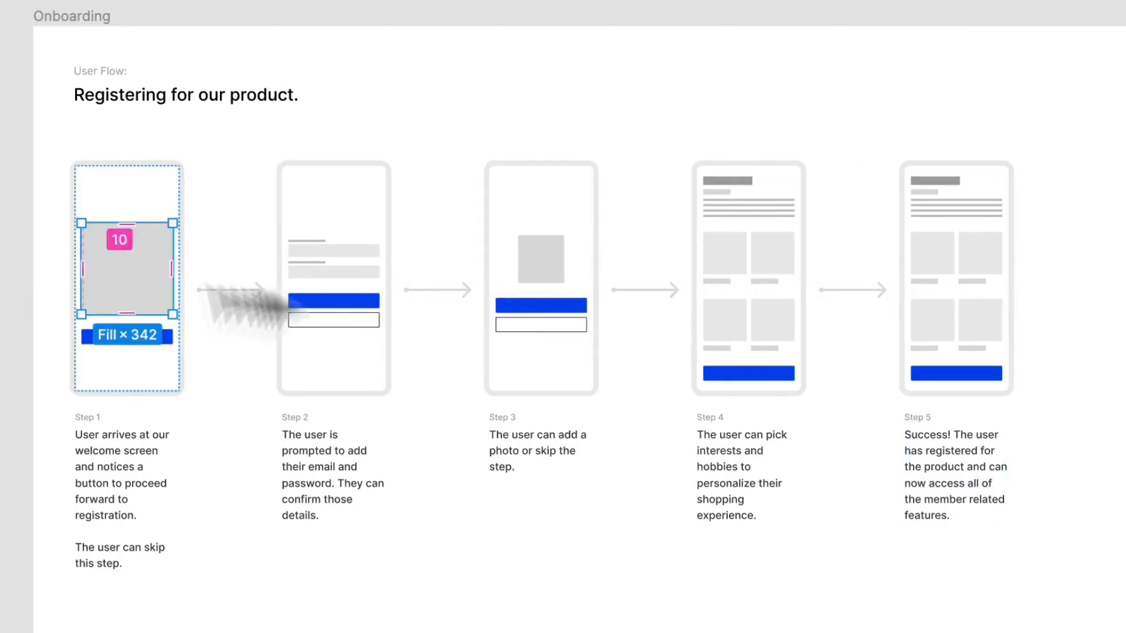
pyautogui.click(996, 290)
pyautogui.doubleClick(986, 280)
pyautogui.keyDown('shift'); pyautogui.click(983, 318); pyautogui.keyUp('shift')
pyautogui.keyDown('shift'); pyautogui.click(996, 213); pyautogui.keyUp('shift')
pyautogui.press('Delete')
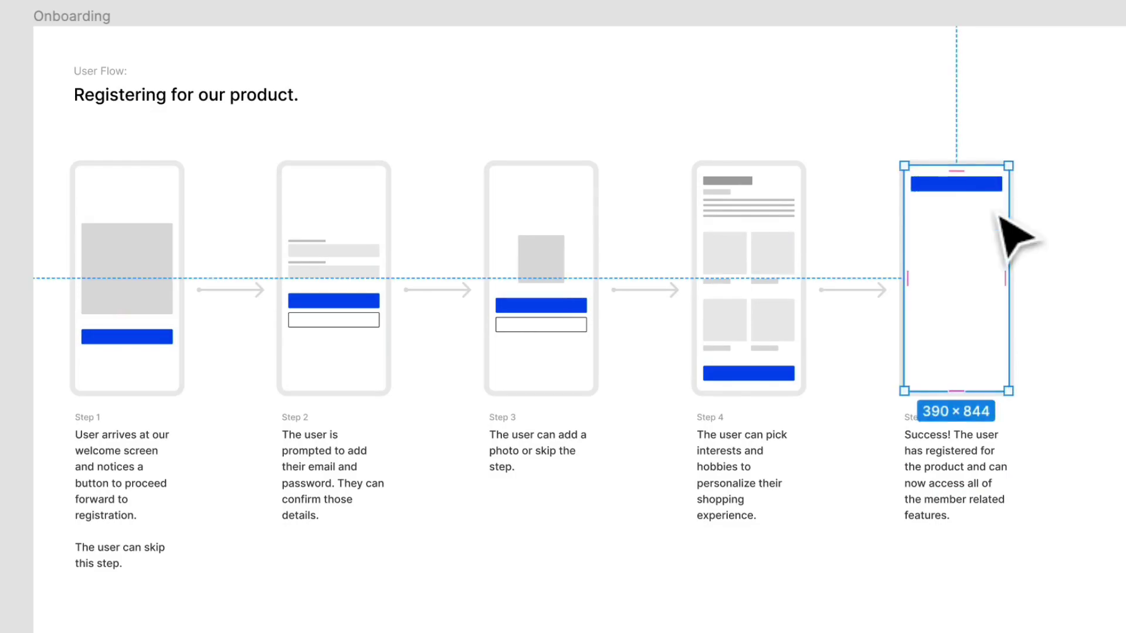
# - Paste the image block above the button in the Step 5 device and set the device's auto layout alignment to centre
pyautogui.press('super+v')
pyautogui.press('Up')
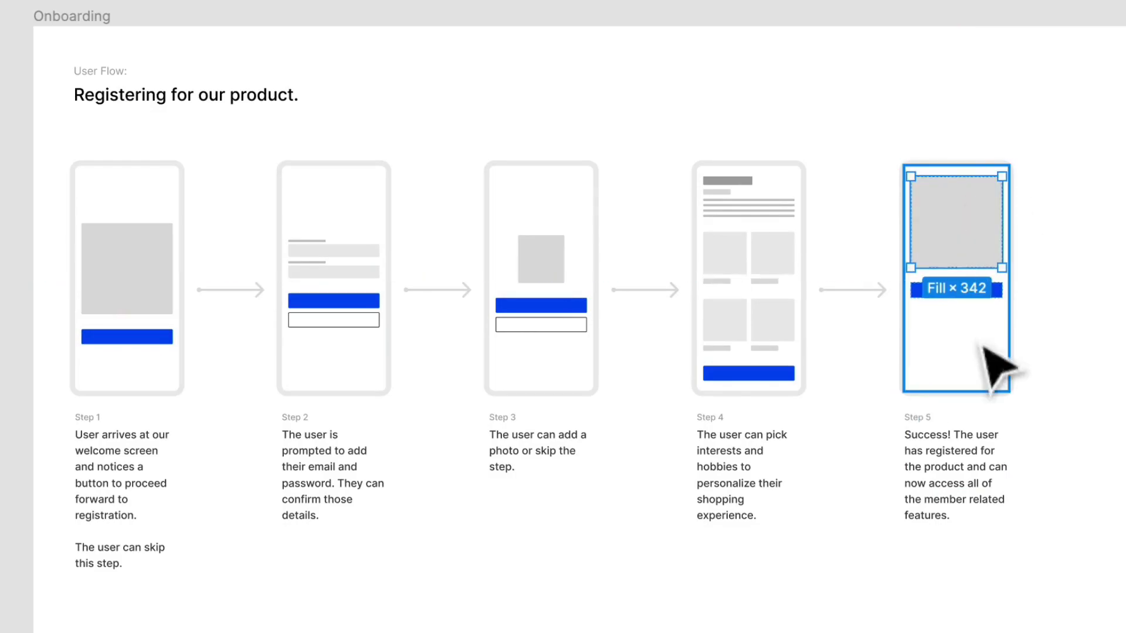
pyautogui.click(1004, 376)
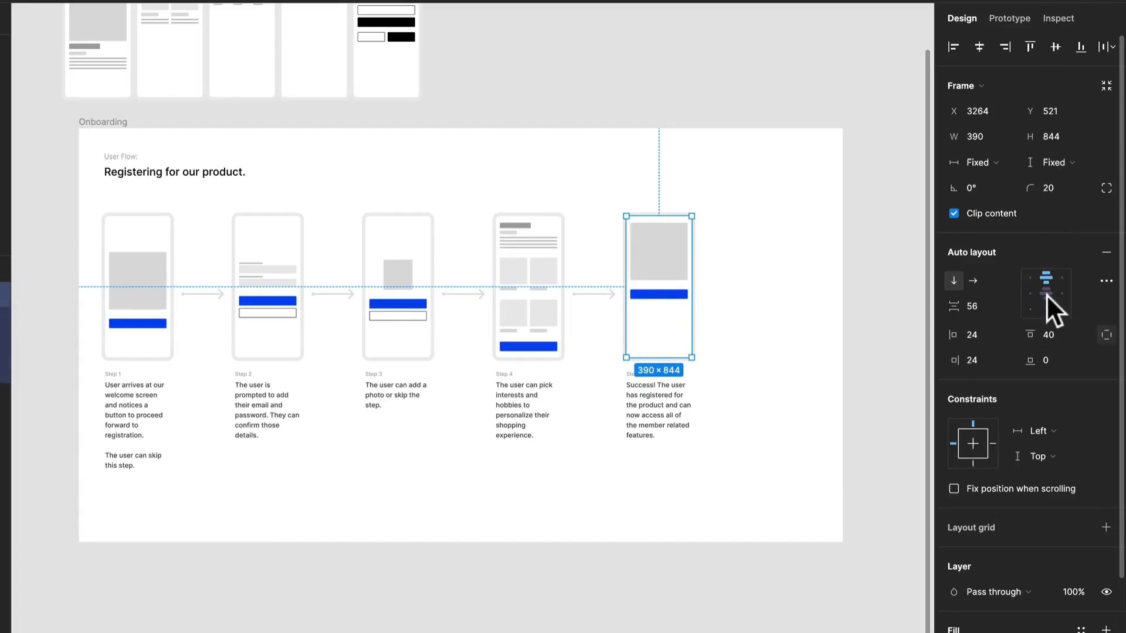
pyautogui.click(1046, 294)
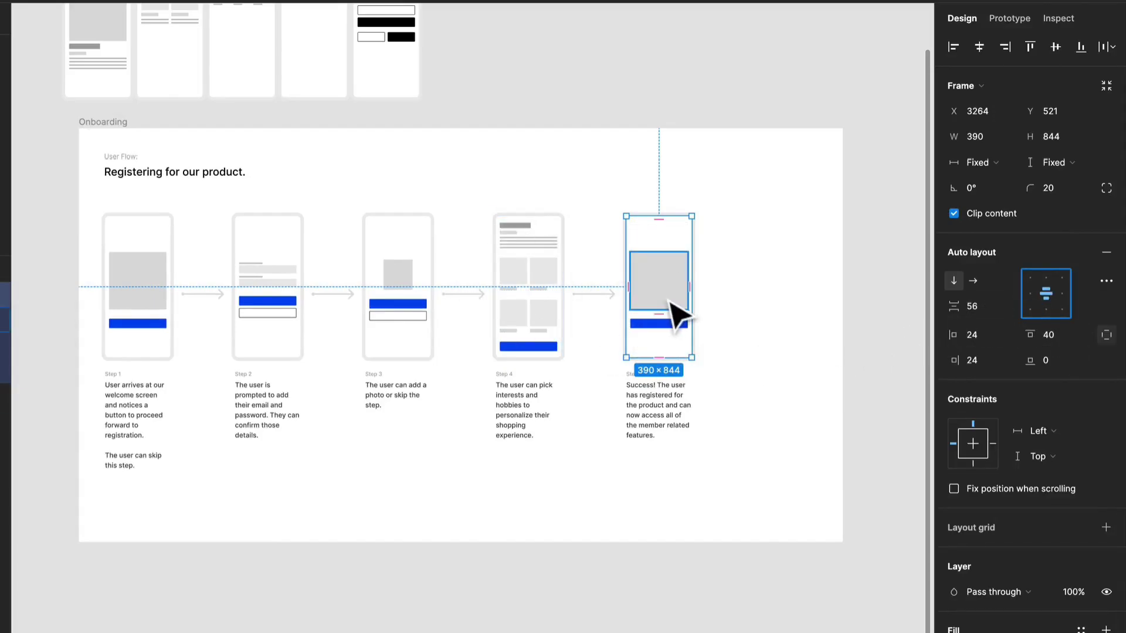
pyautogui.scroll(5, 674, 316)
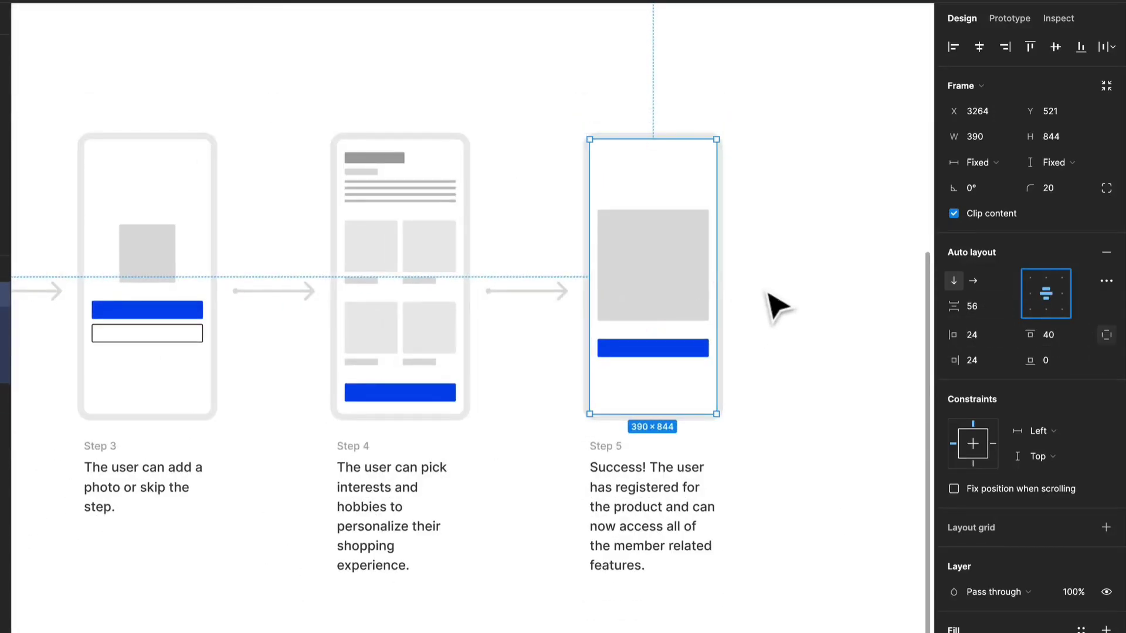
pyautogui.click(774, 302)
pyautogui.scroll(-2, 482, 348)
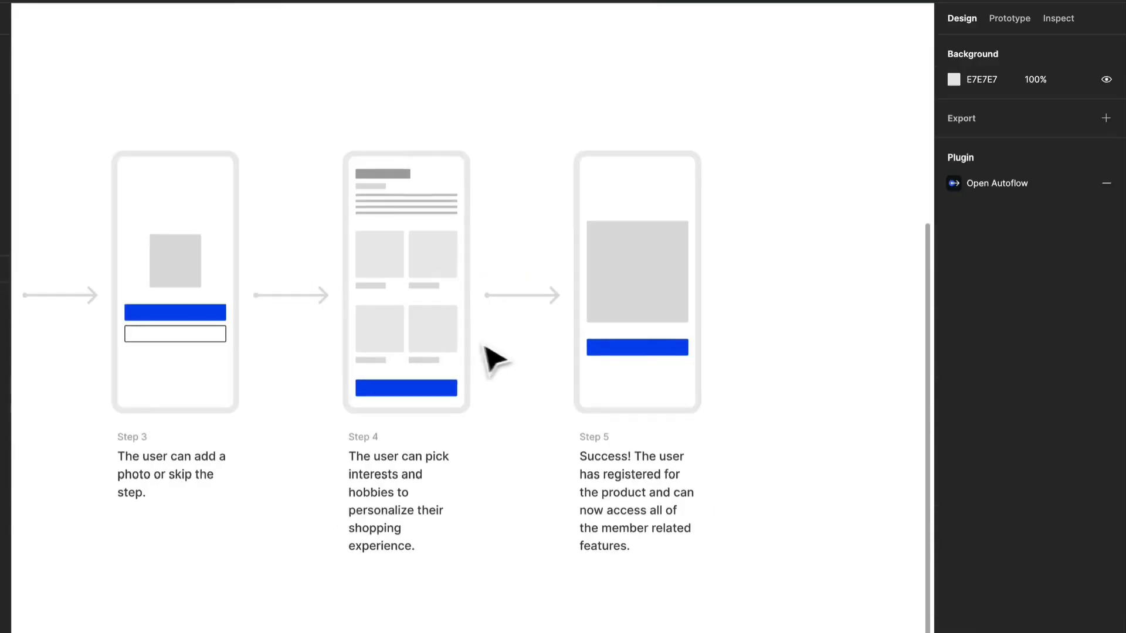
# - Select the upper-right and lower-left product tiles together in the Step 4 device
pyautogui.moveTo(253, 387); pyautogui.dragTo(446, 414)
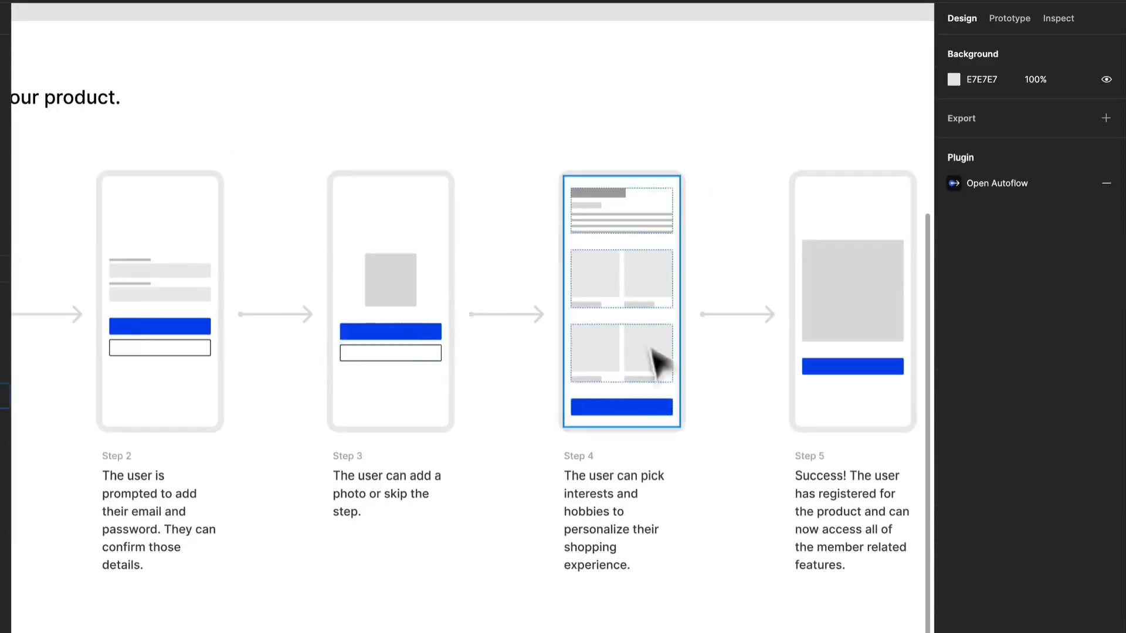
pyautogui.moveTo(620, 380); pyautogui.dragTo(492, 390)
pyautogui.keyDown('ctrl'); pyautogui.click(485, 390); pyautogui.keyUp('ctrl')
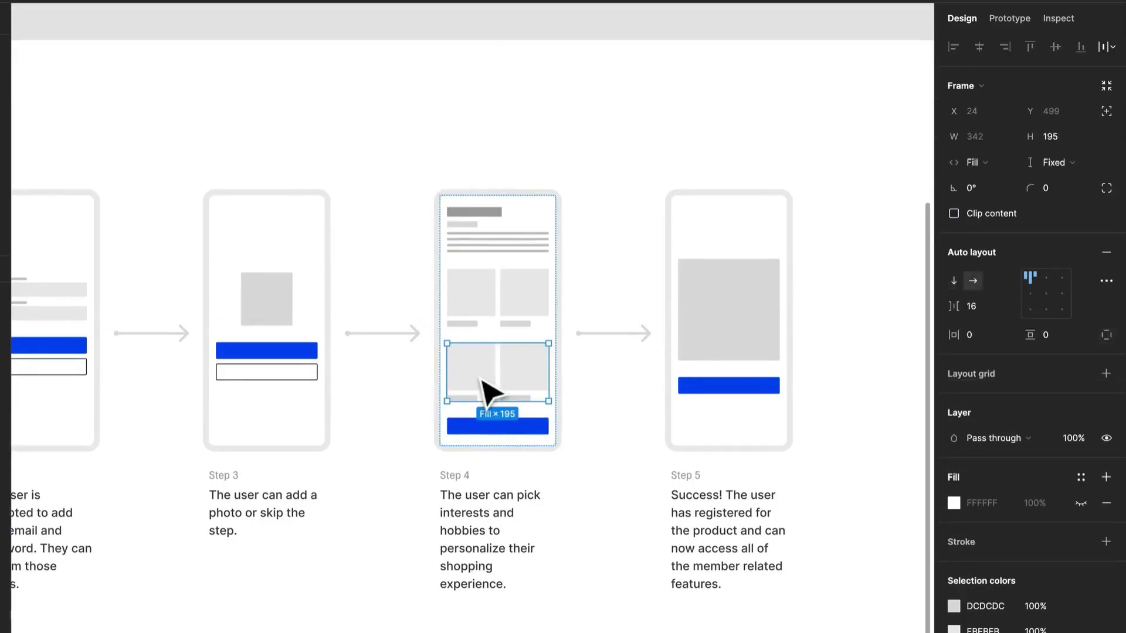
pyautogui.click(517, 316)
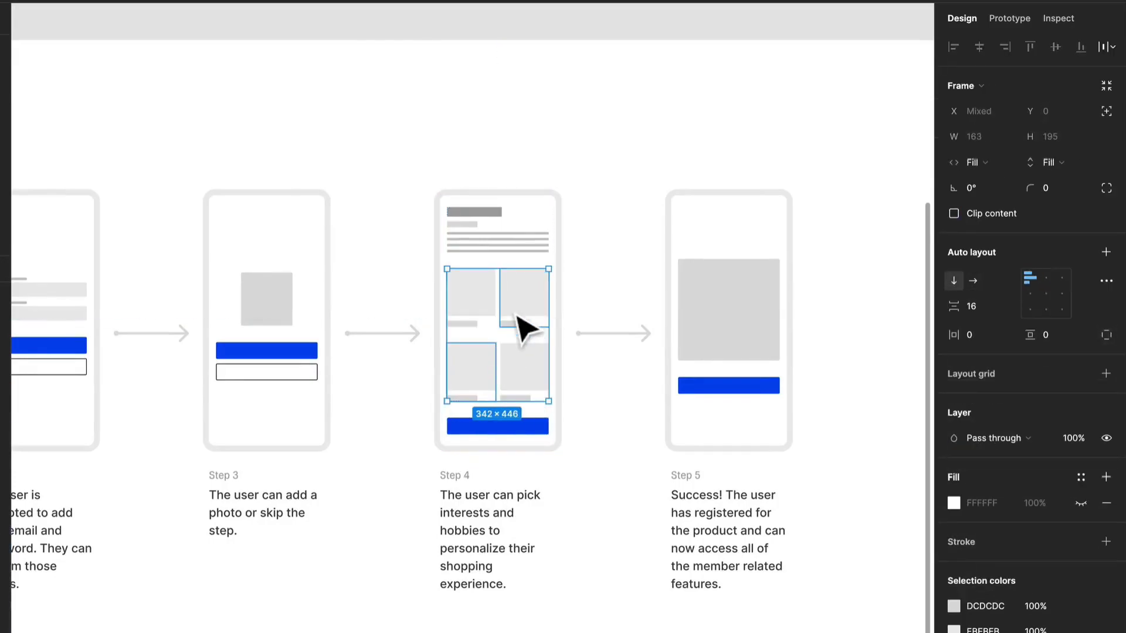
pyautogui.press('i')
pyautogui.click(514, 427)
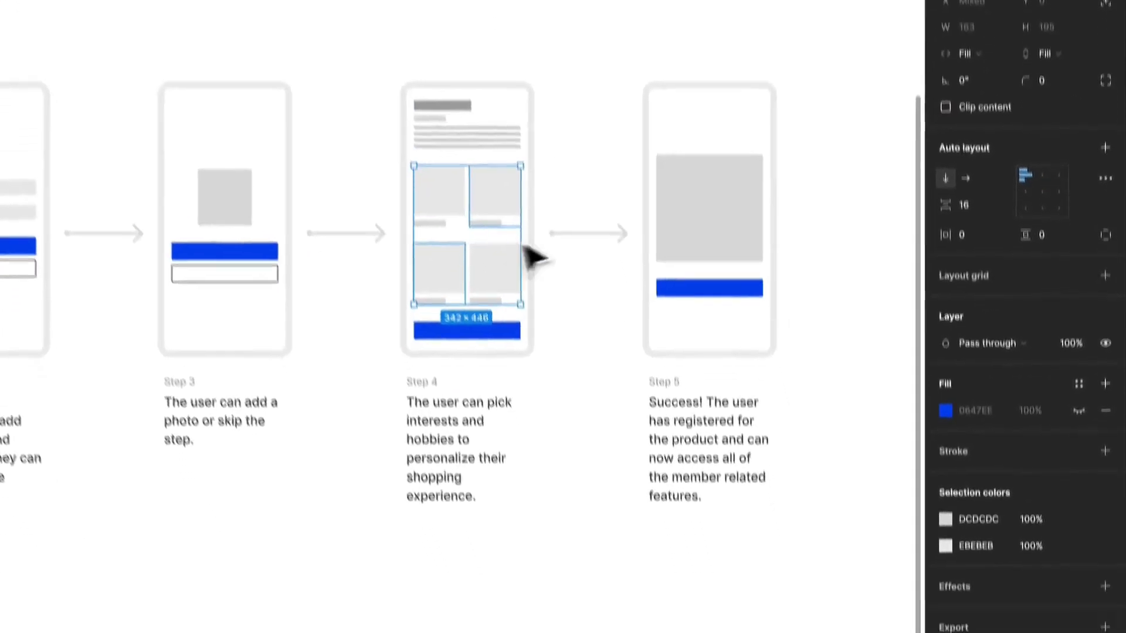
pyautogui.hotkey('ctrl', 'z')
# - Recolour both greys, DCDCDC and EBEBEB, of the two selected Step 4 product tiles to the document blue 0647EE
pyautogui.click(939, 459)
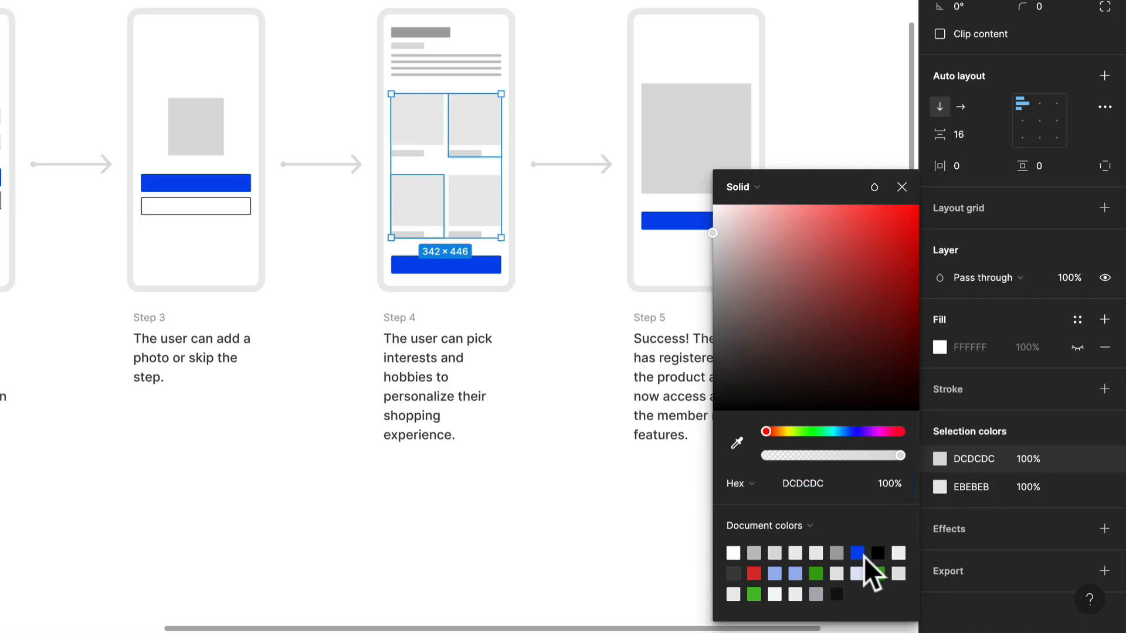
pyautogui.click(858, 553)
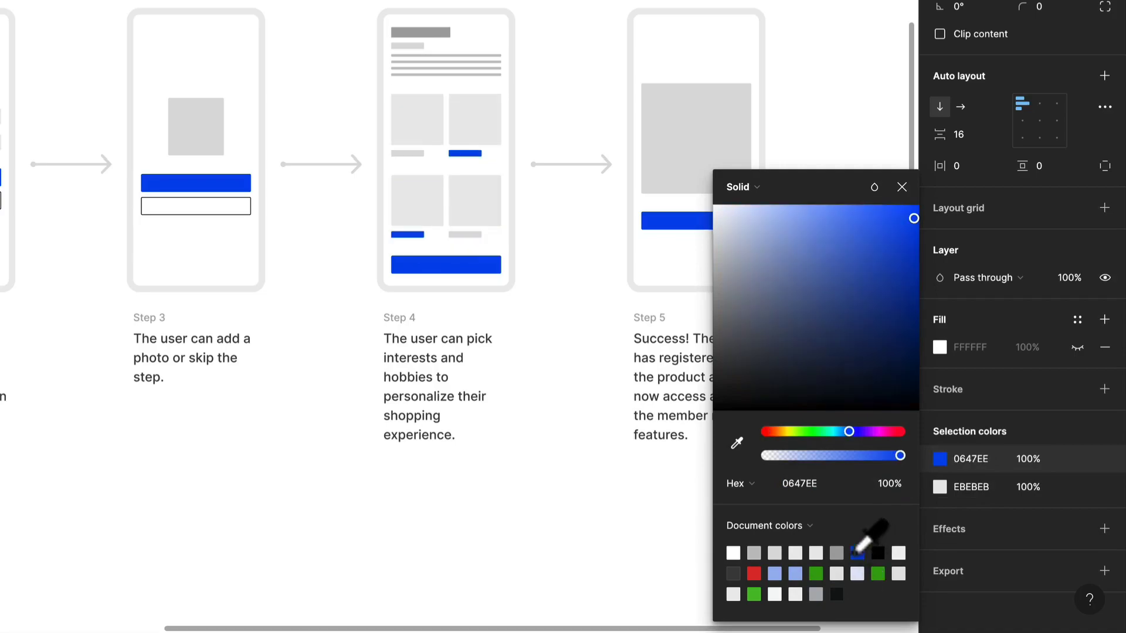
pyautogui.click(940, 490)
pyautogui.click(857, 552)
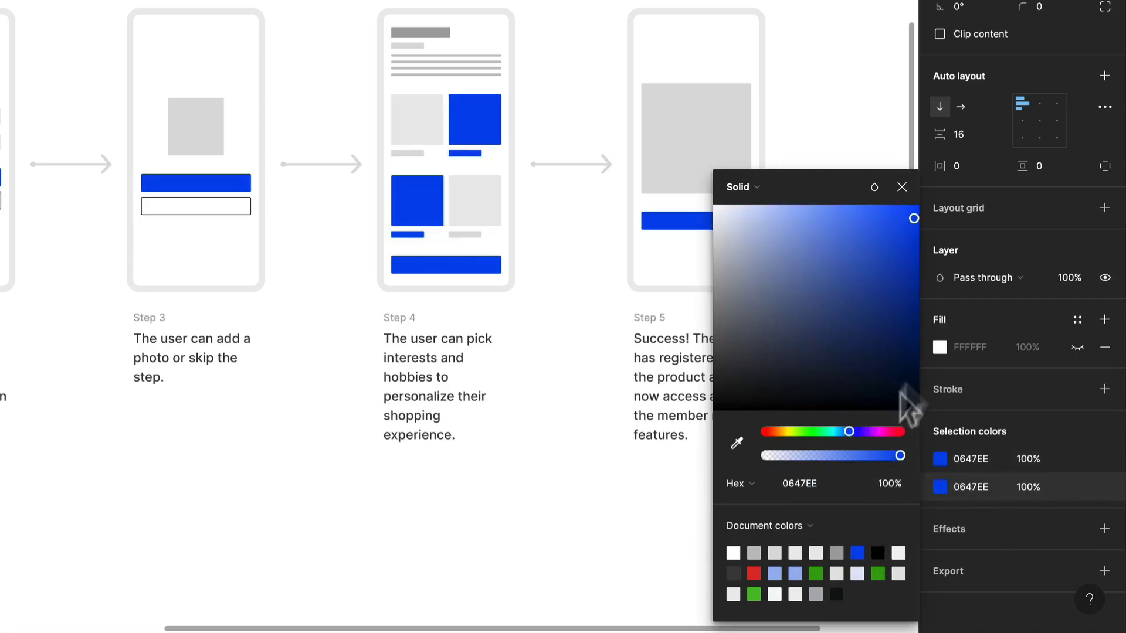
# - Set the opacity of the blue 0647EE in the two selected Step 4 product tiles to 50%
pyautogui.click(1044, 477)
pyautogui.click(1033, 459)
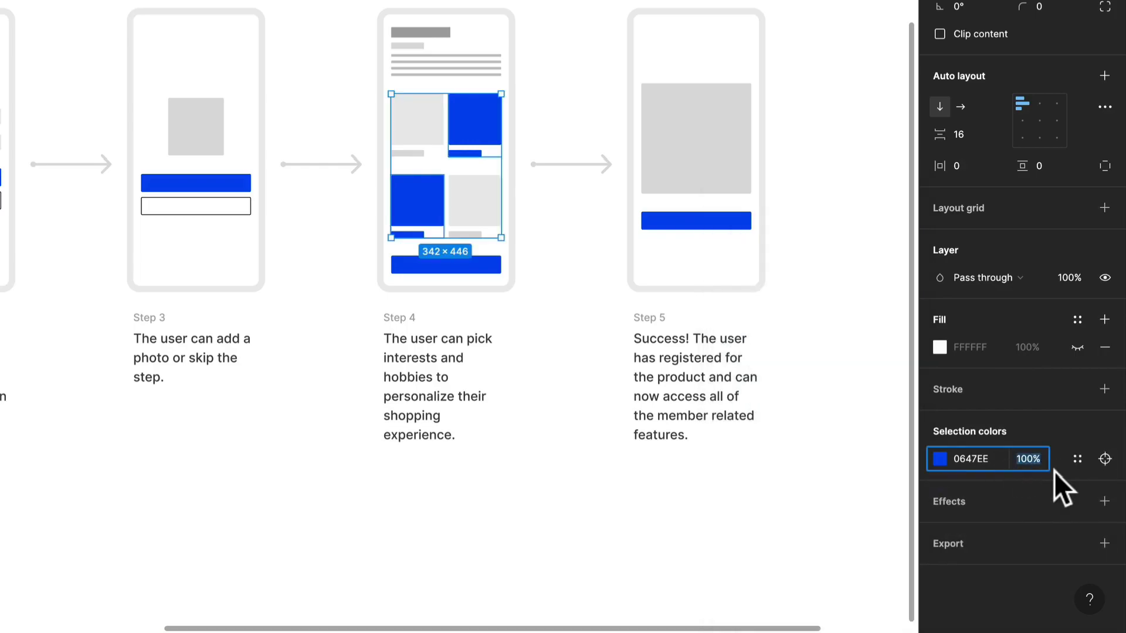
pyautogui.write('50')
pyautogui.press('Return')
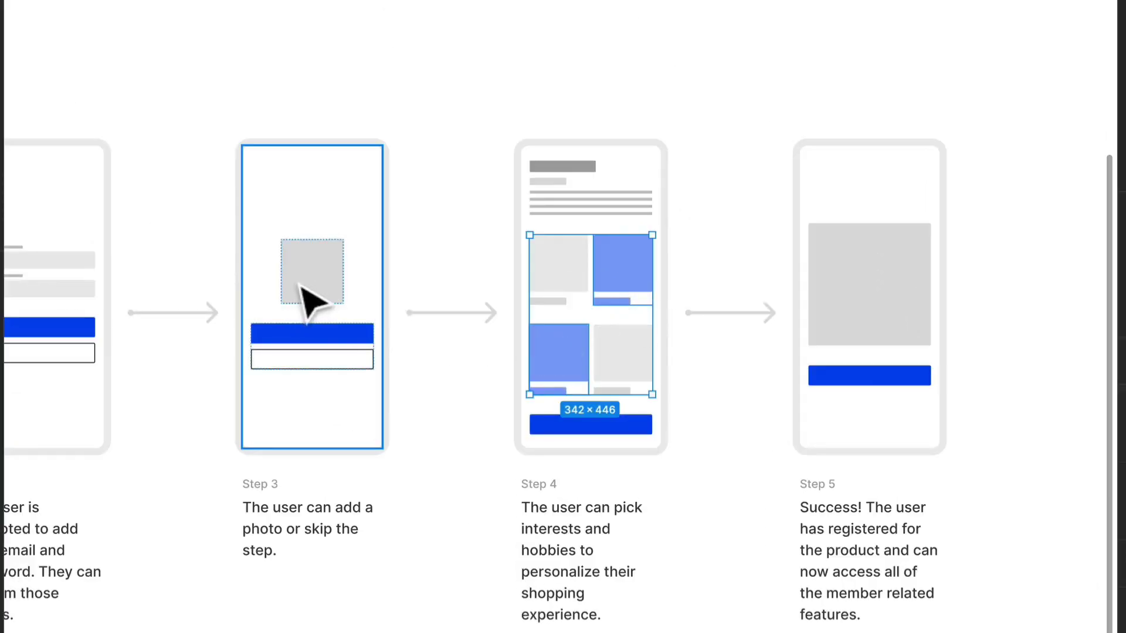
# - Fill the image block in the Step 3 device with the light blue sampled from a Step 4 product tile, and deselect it
pyautogui.click(292, 275)
pyautogui.press('i')
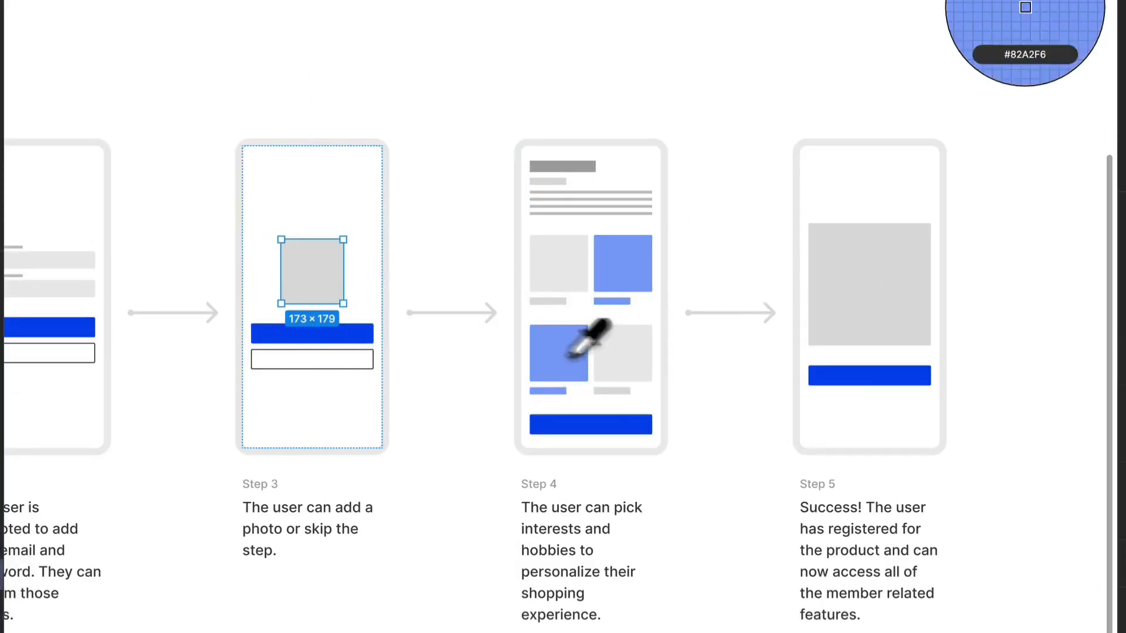
pyautogui.click(533, 365)
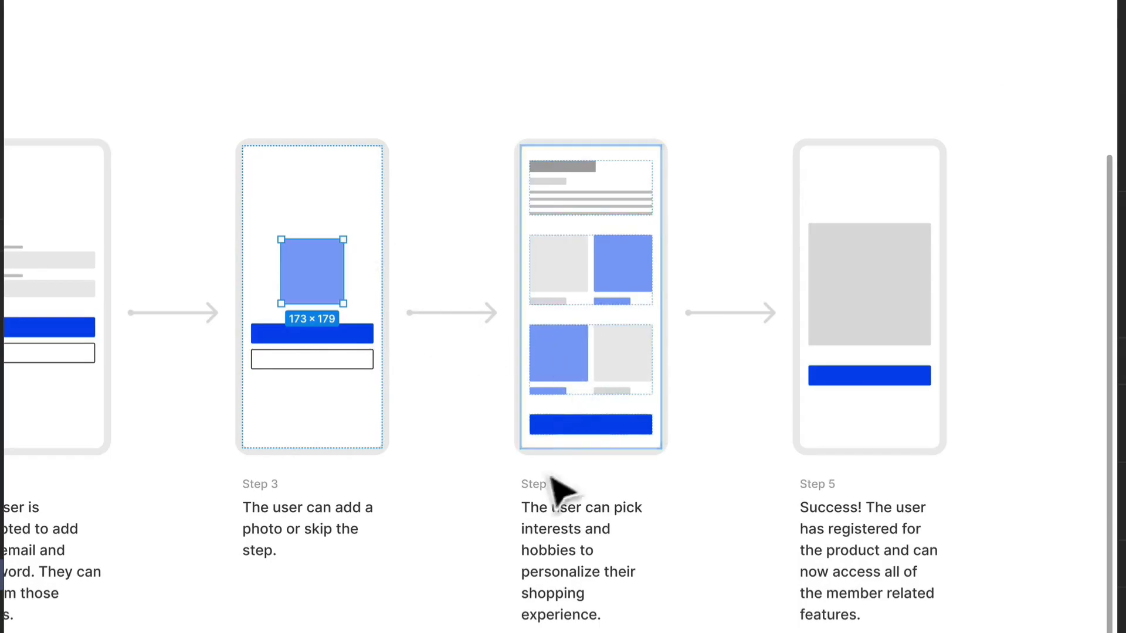
pyautogui.click(449, 513)
# - Review the registration flow's screens, arrows and descriptions from Step 1 to Step 5 in the Onboarding frame
pyautogui.scroll(-1, 447, 463)
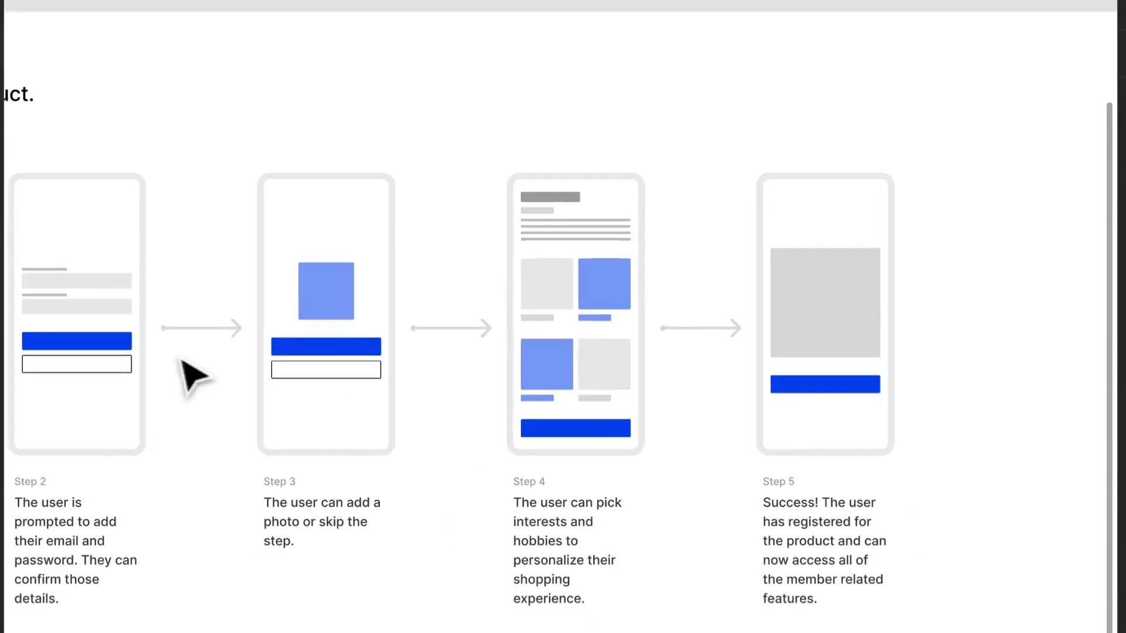
pyautogui.moveTo(188, 358); pyautogui.dragTo(384, 341)
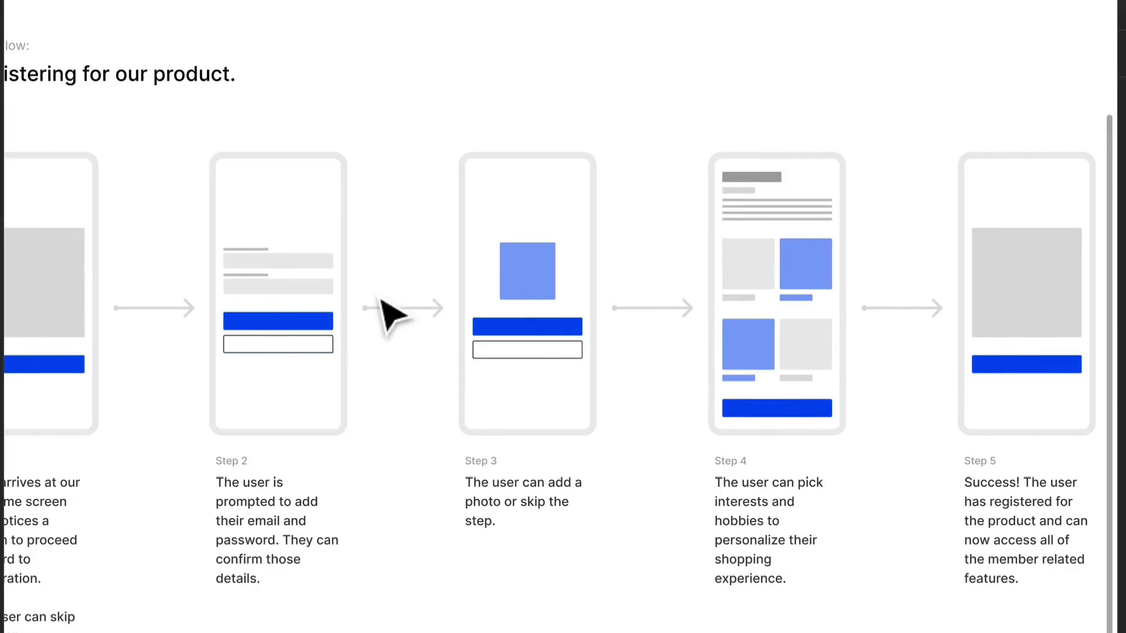
pyautogui.scroll(-1, 535, 334)
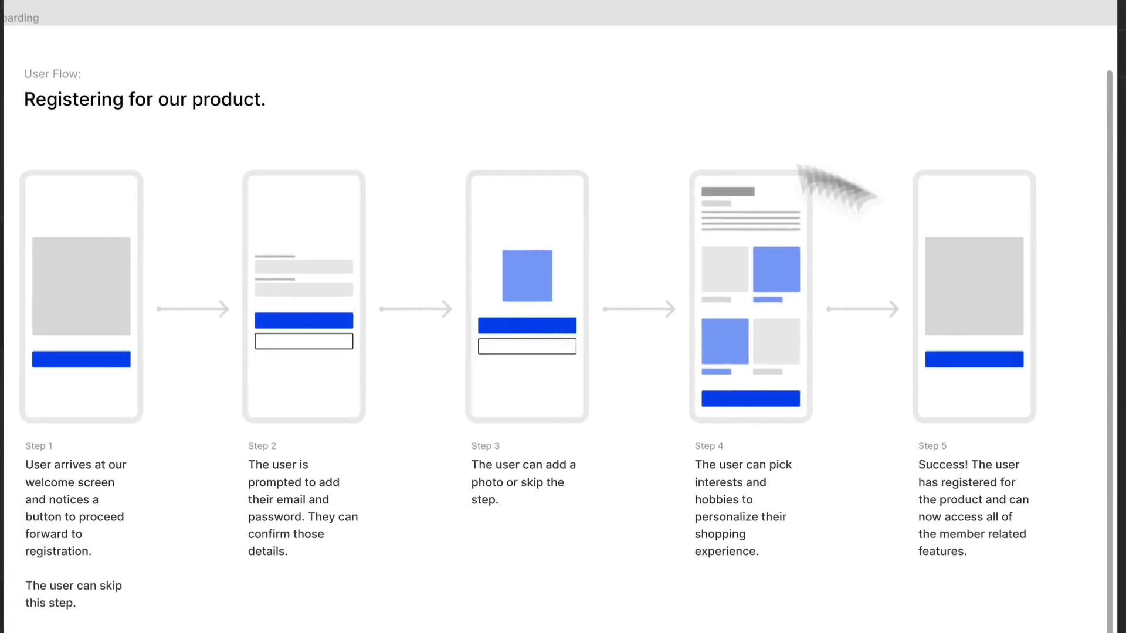
pyautogui.scroll(-1, 808, 384)
pyautogui.moveTo(766, 358); pyautogui.dragTo(620, 232)
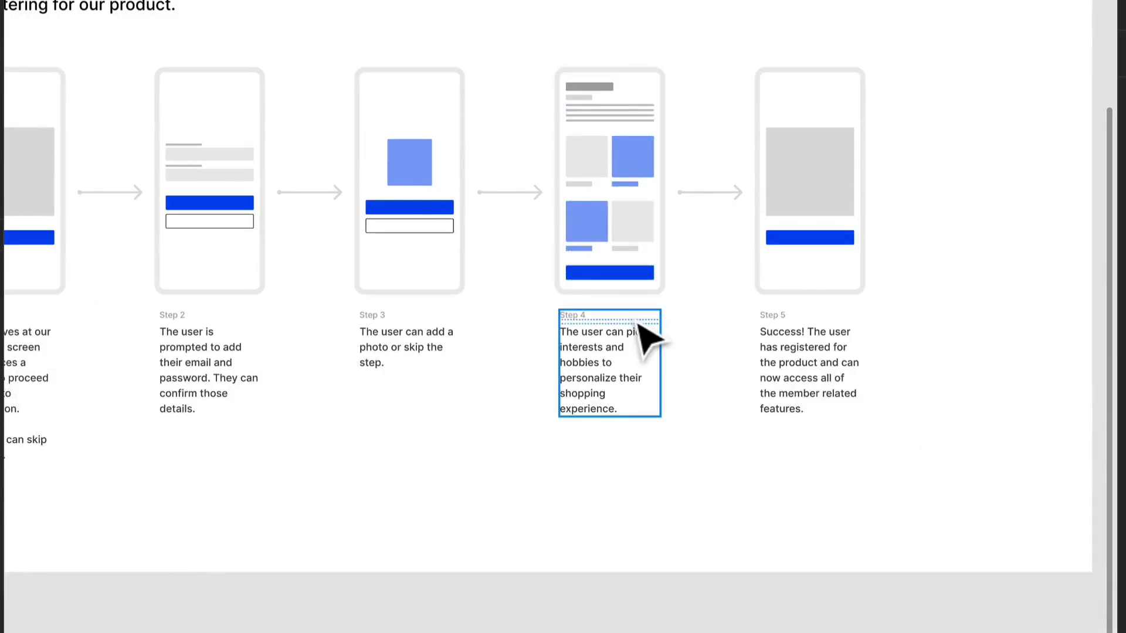
pyautogui.scroll(3, 425, 376)
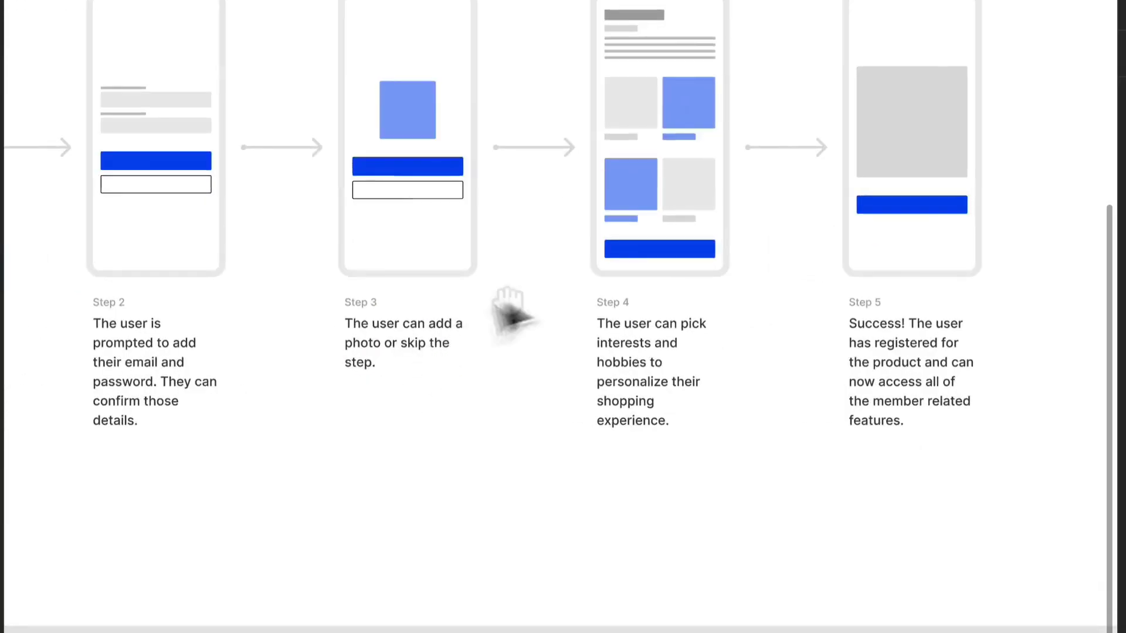
pyautogui.moveTo(444, 330); pyautogui.dragTo(732, 290)
pyautogui.moveTo(850, 400); pyautogui.dragTo(491, 395)
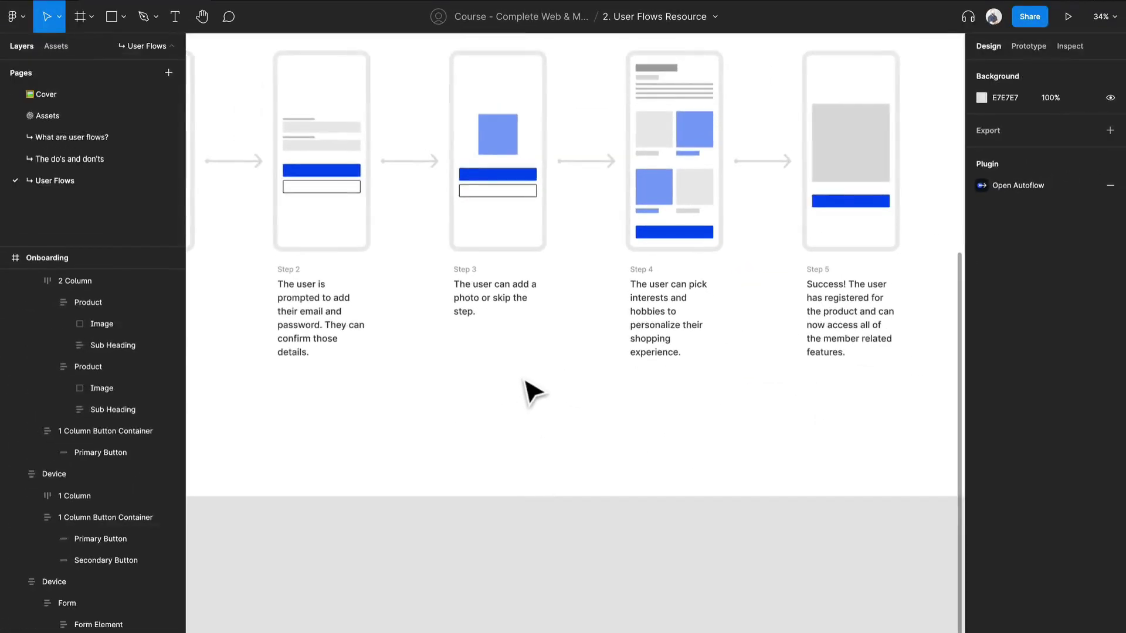
pyautogui.hscroll(4, 613, 382)
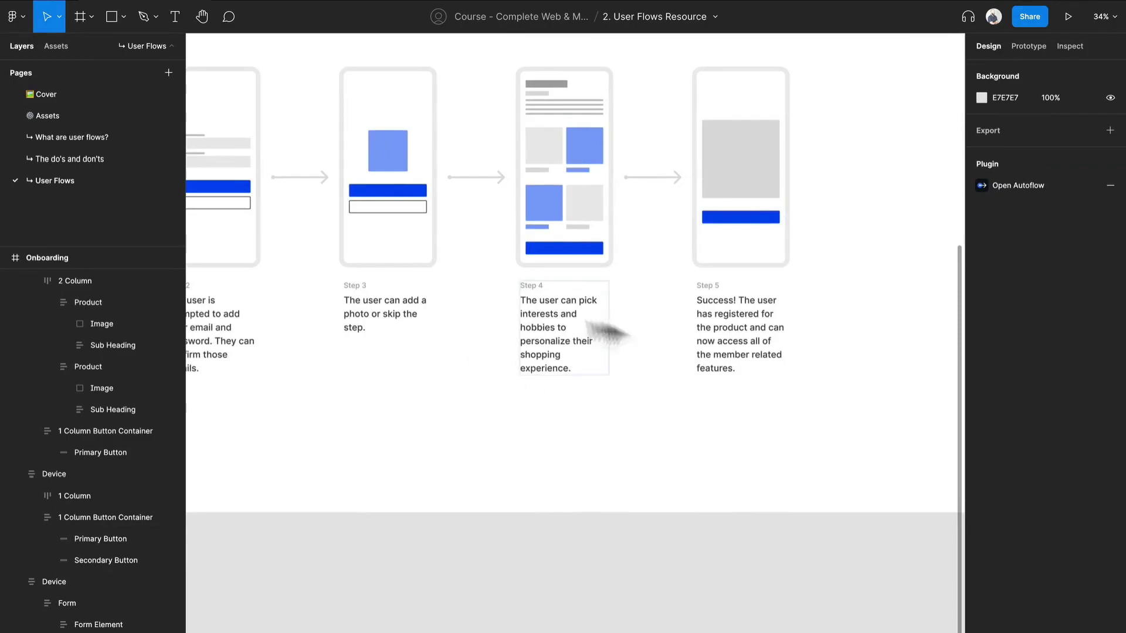
pyautogui.scroll(-3, 681, 360)
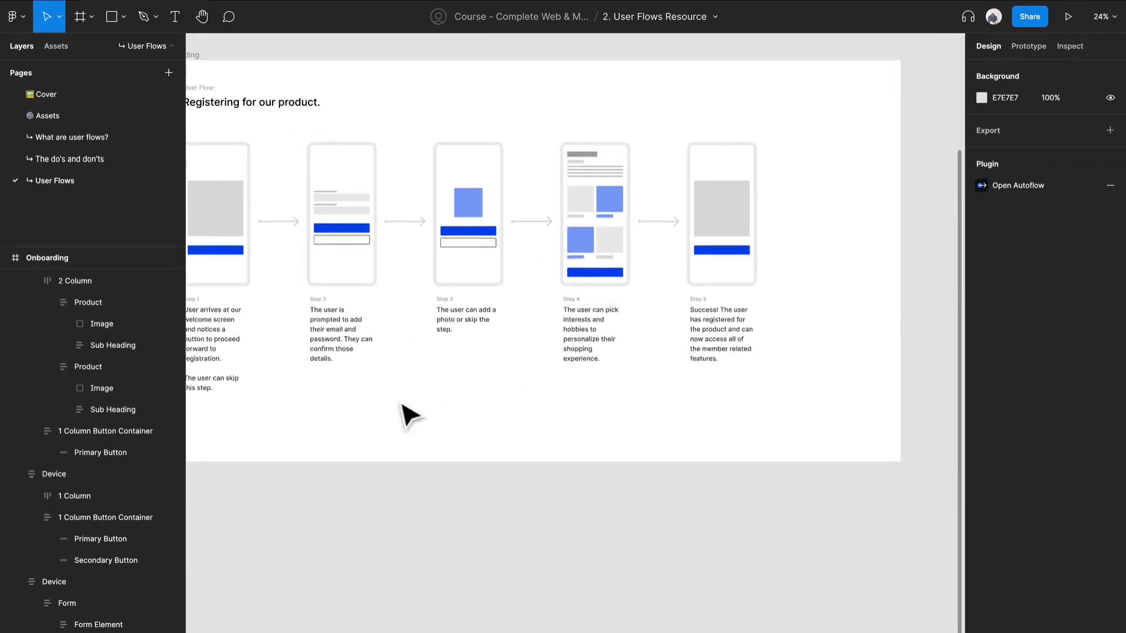
pyautogui.moveTo(409, 416); pyautogui.dragTo(573, 455)
pyautogui.hscroll(2, 525, 447)
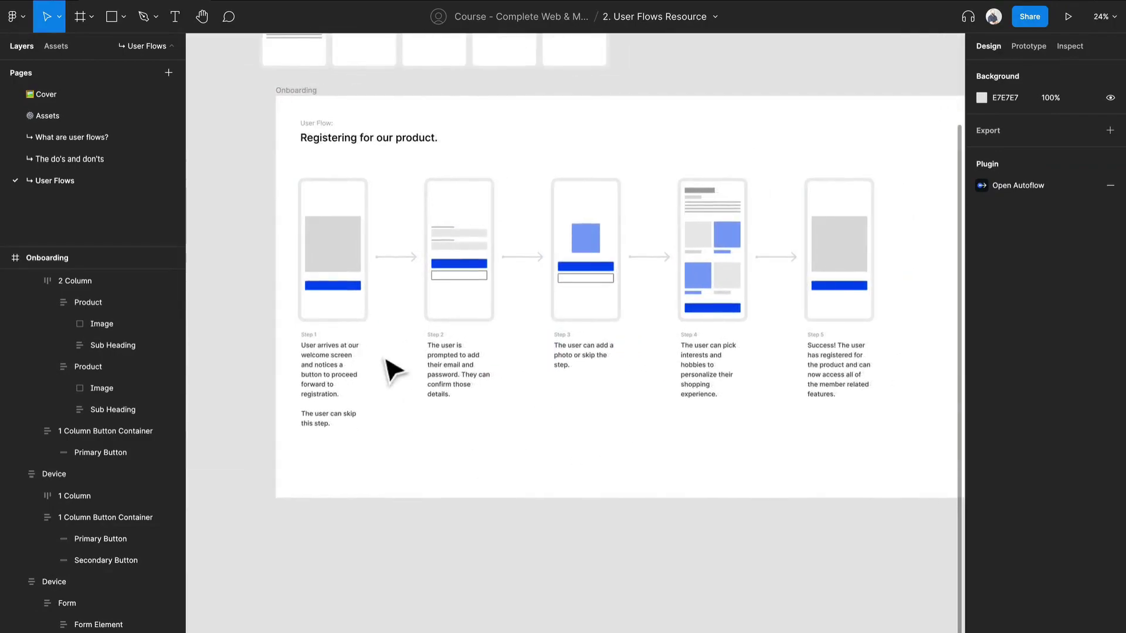
pyautogui.scroll(1, 418, 421)
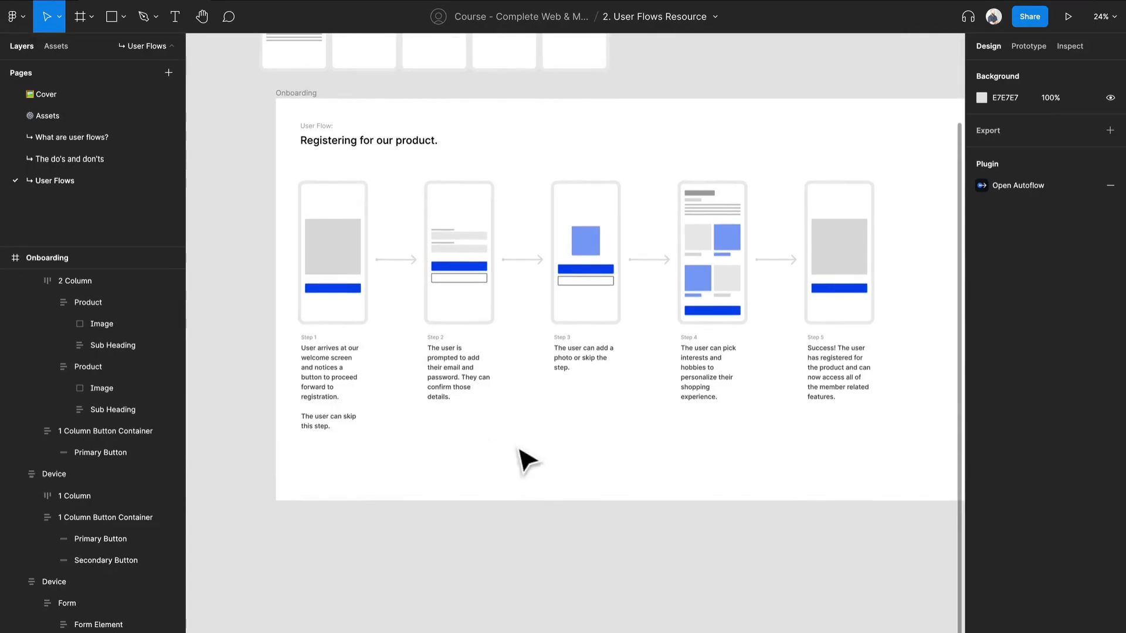